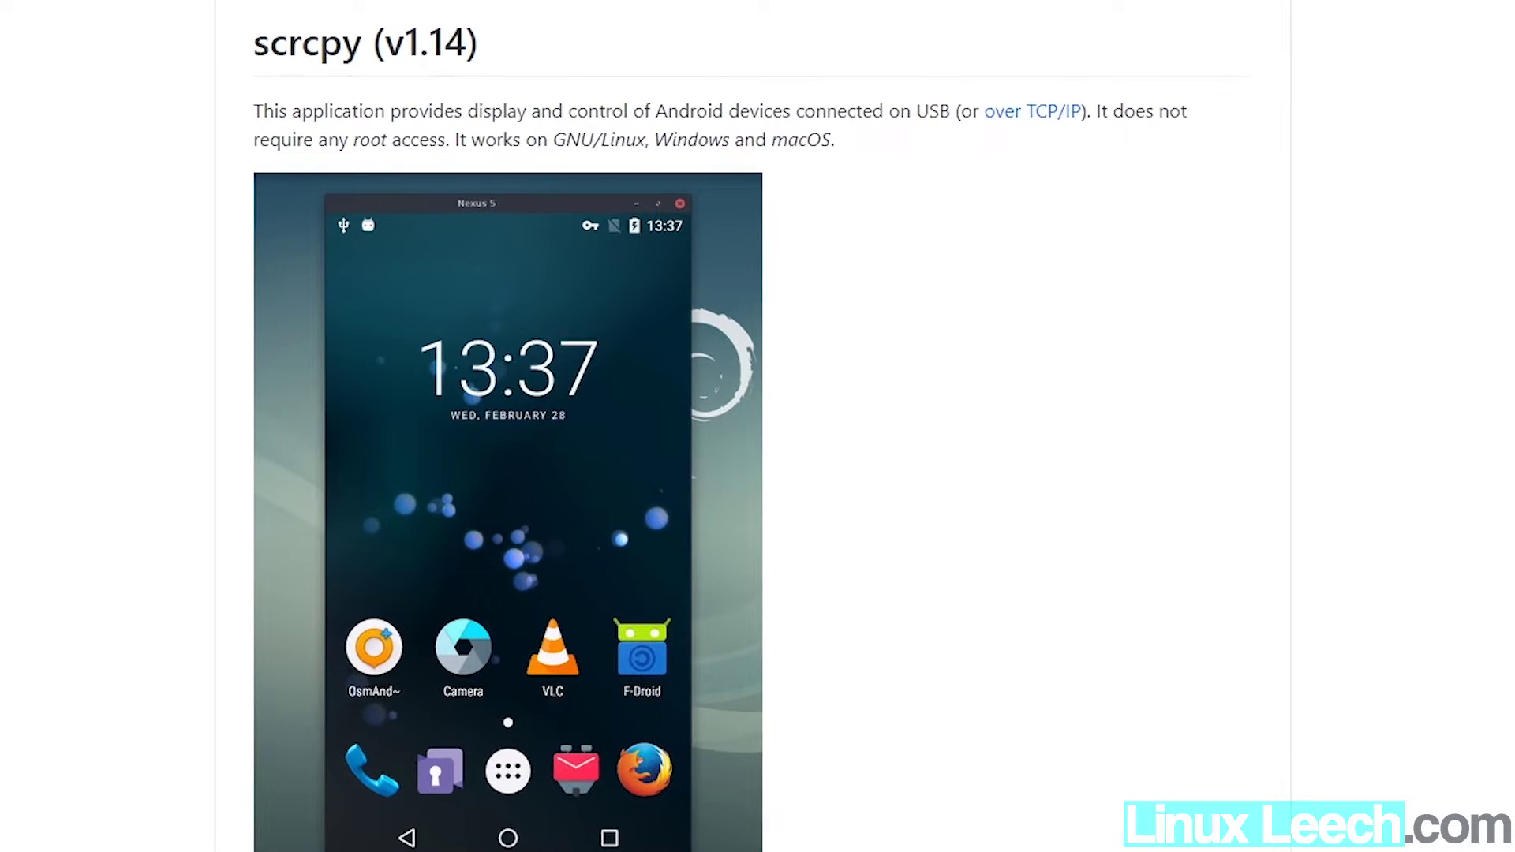
# Step: Download the prebuilt Windows archive scrcpy-win64-v1.14.zip from the Windows section of the scrcpy page
pyautogui.scroll(-15, 758, 426)
pyautogui.scroll(1, 758, 426)
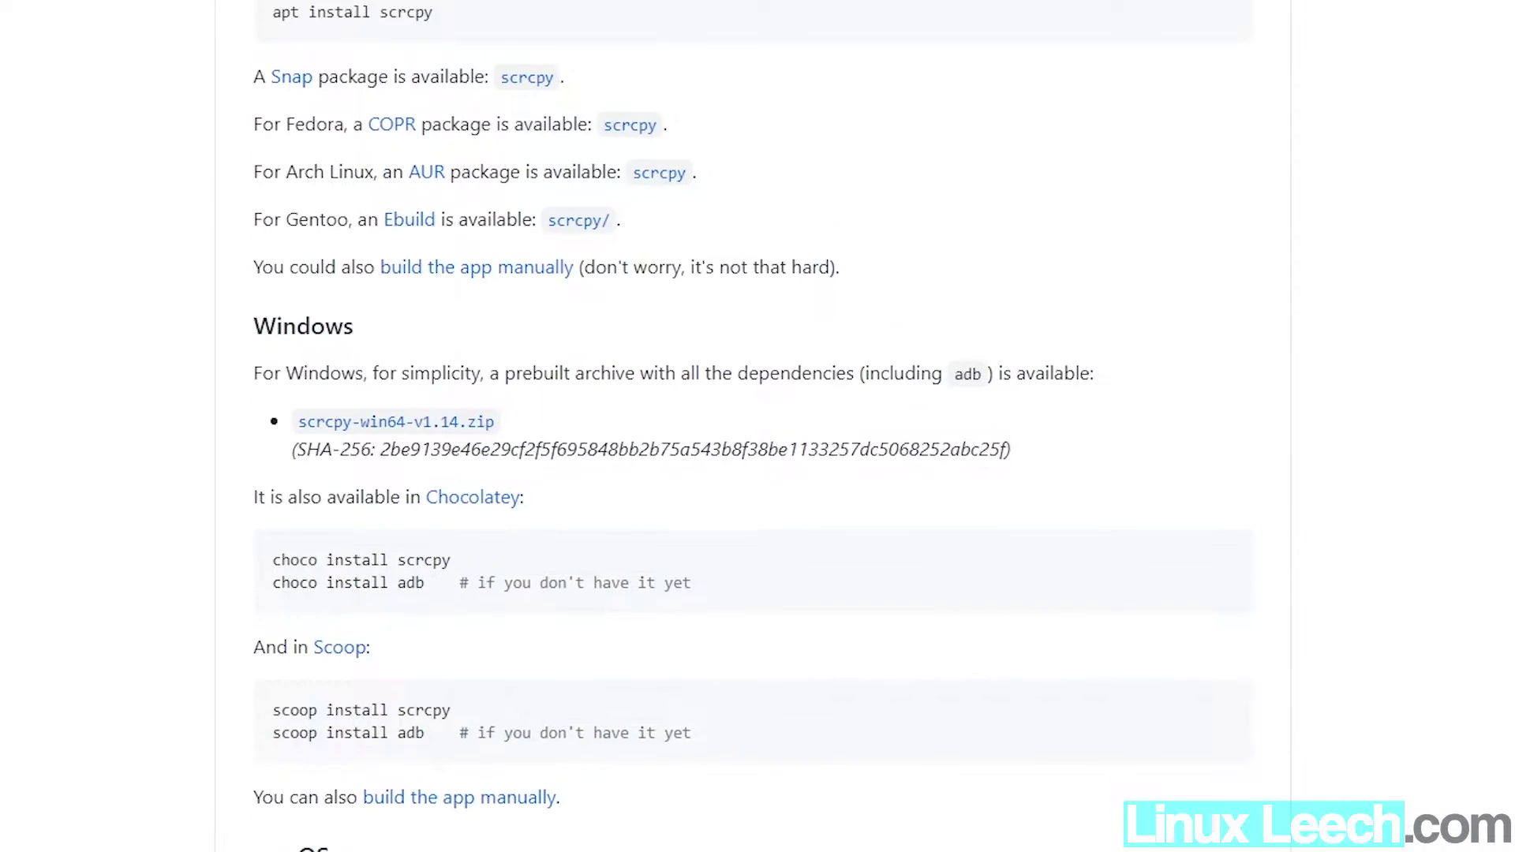
pyautogui.scroll(-3, 757, 426)
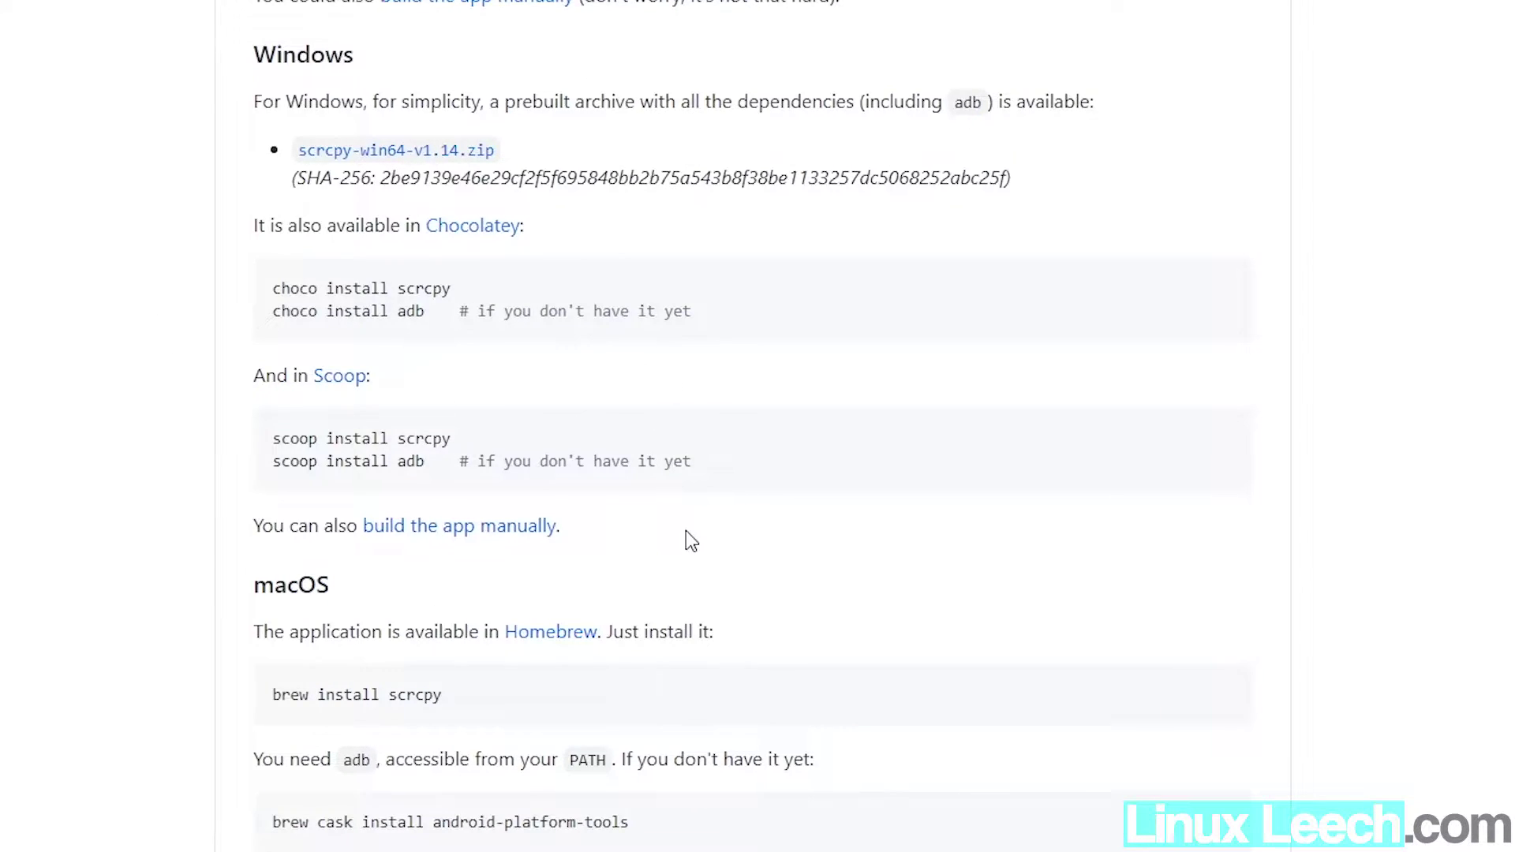
pyautogui.scroll(3, 687, 534)
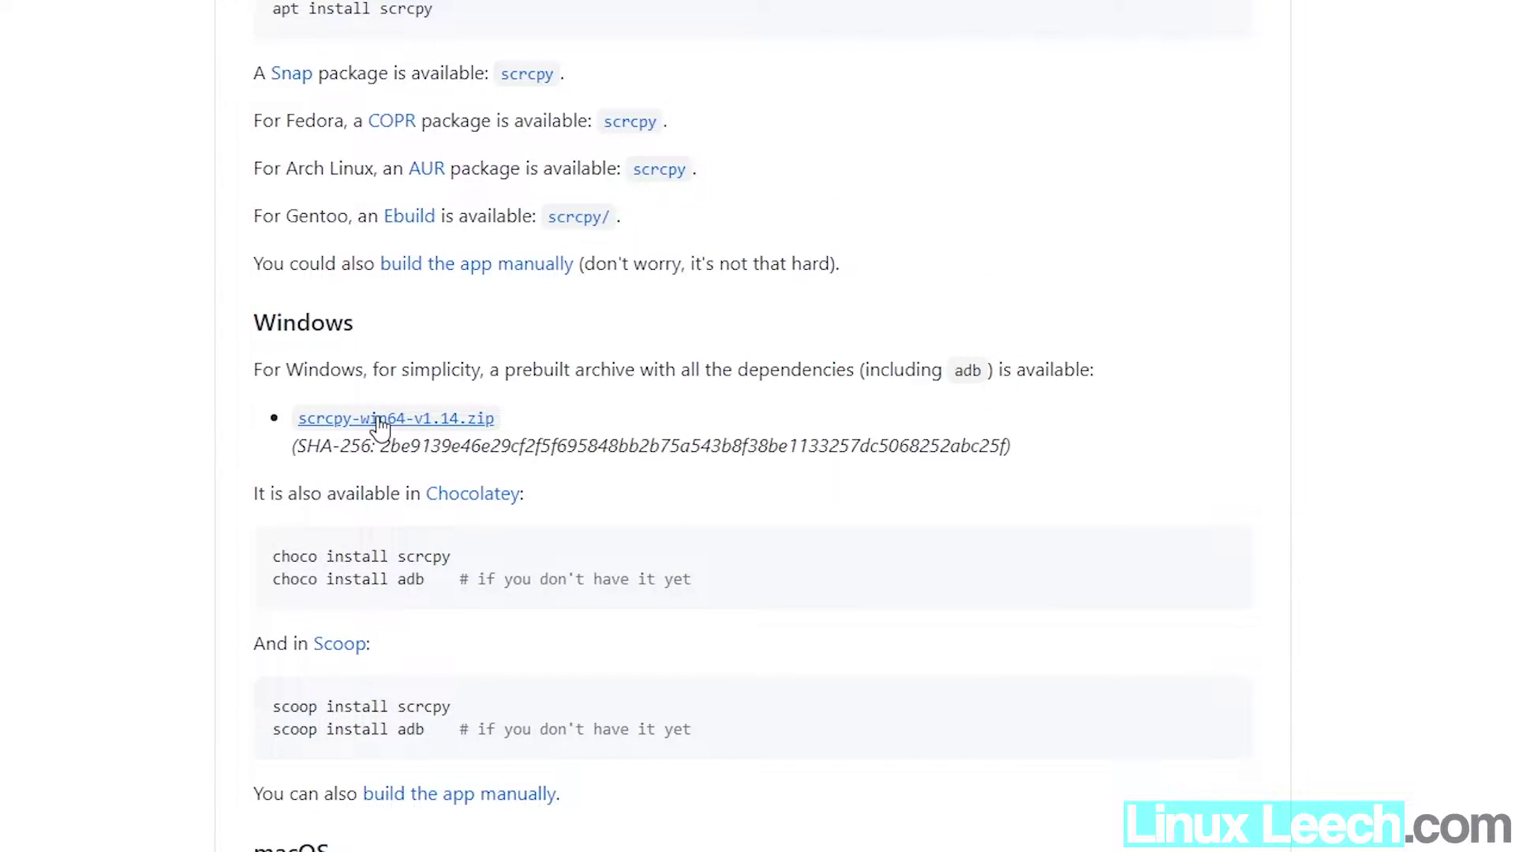
pyautogui.click(380, 426)
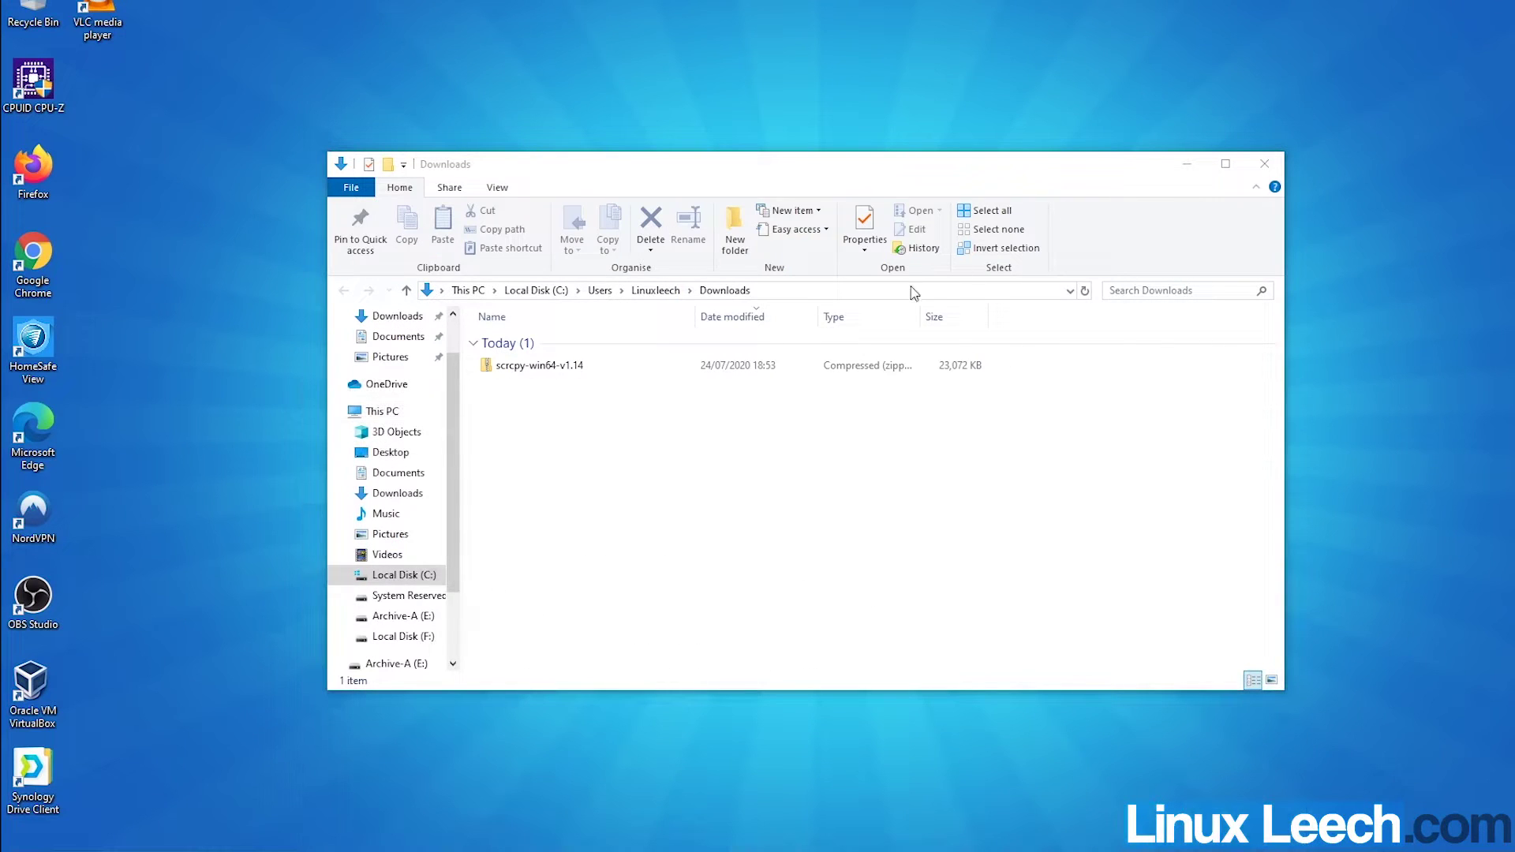
# Step: Open the scrcpy-win64-v1.14 archive in the Downloads folder and select all the files inside it
pyautogui.moveTo(867, 170); pyautogui.dragTo(852, 136)
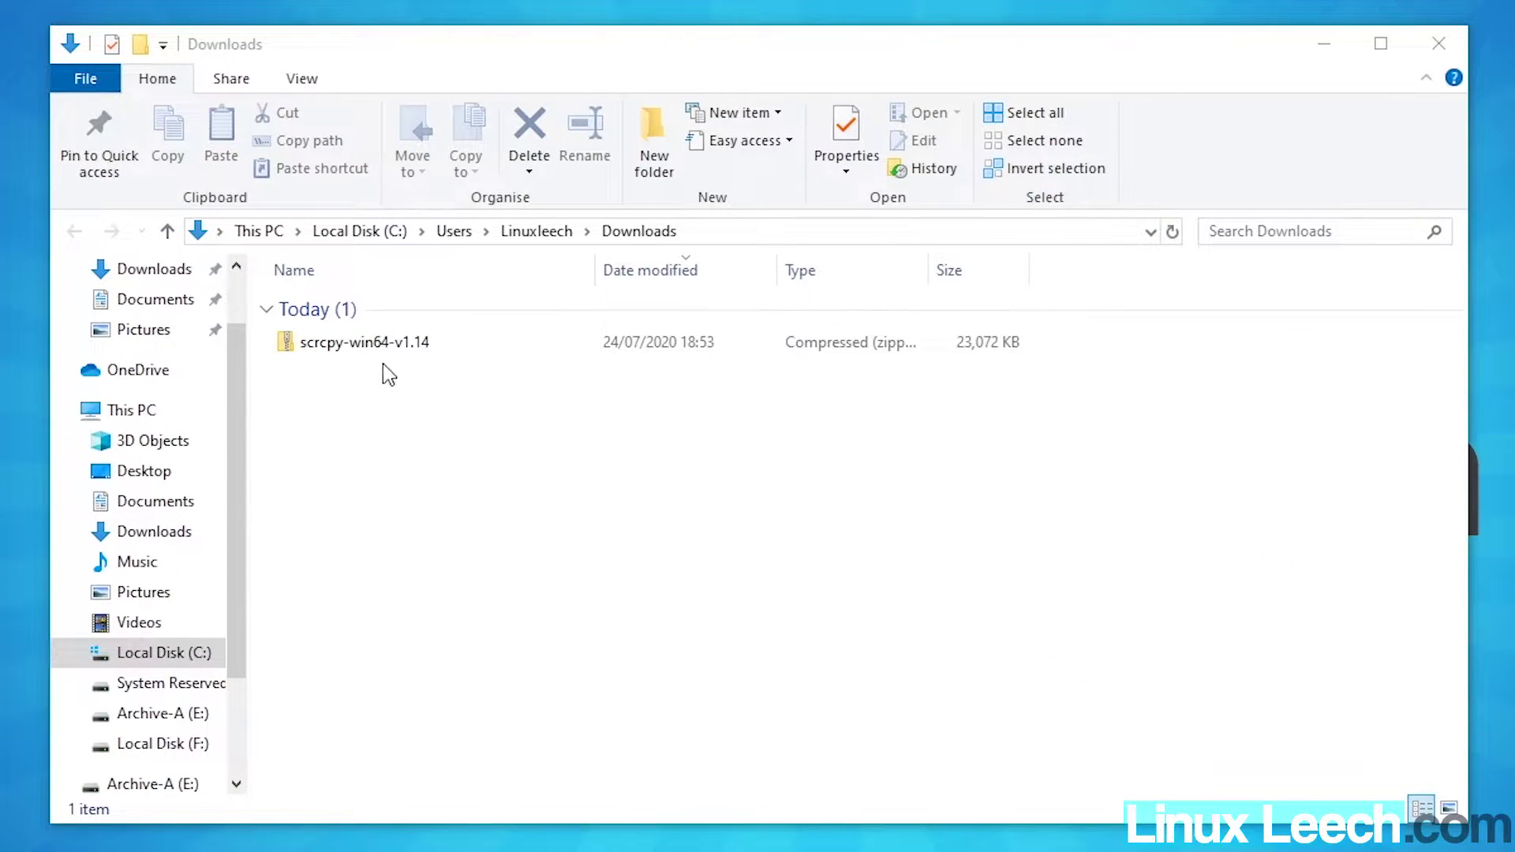
pyautogui.click(367, 348)
pyautogui.doubleClick(367, 346)
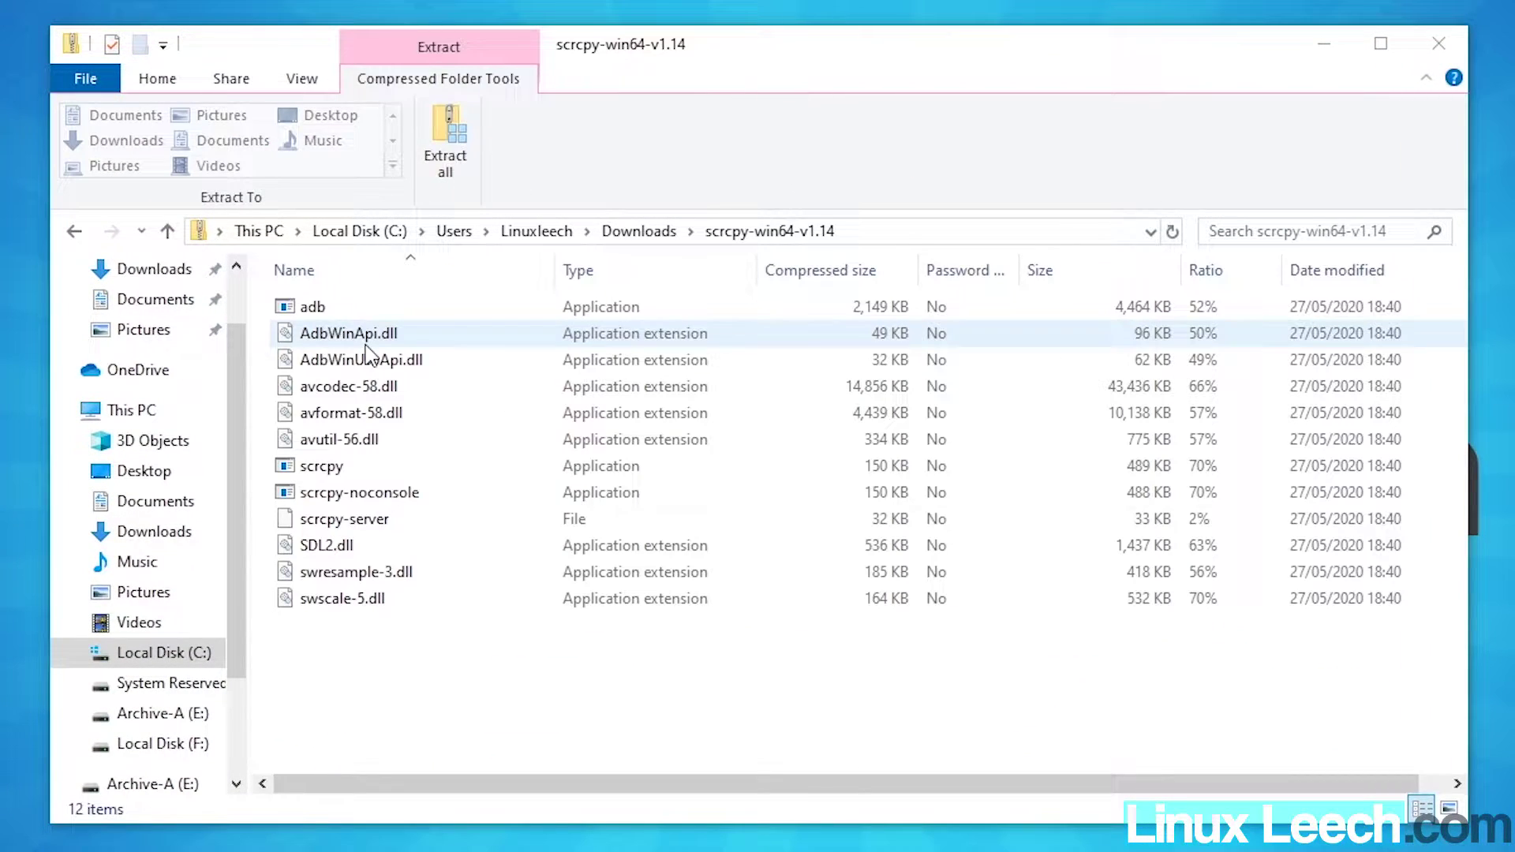
pyautogui.moveTo(341, 655); pyautogui.dragTo(318, 315)
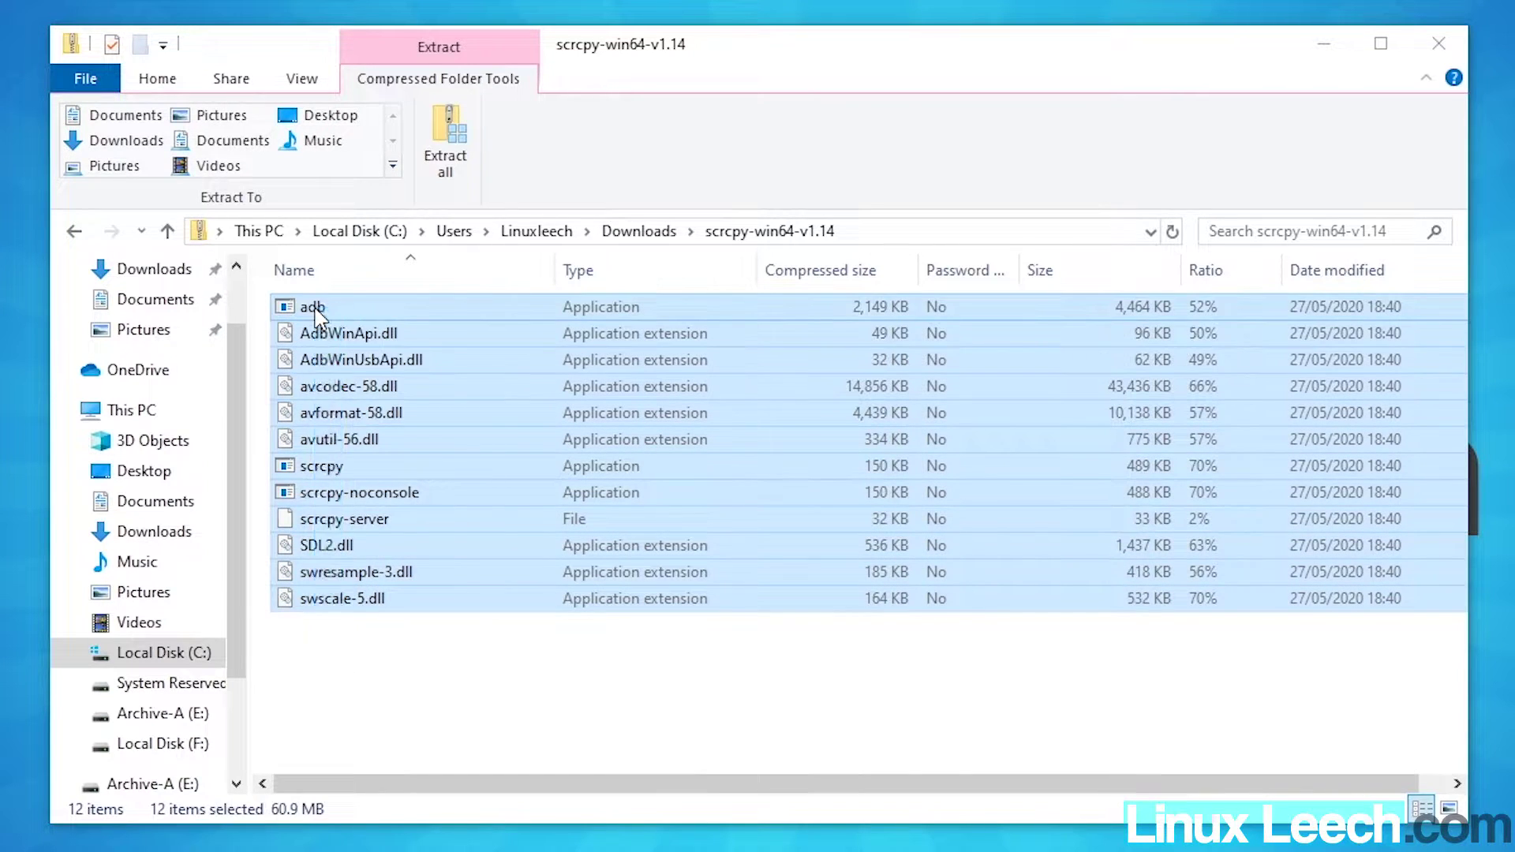
# Step: Extract all the archive's files into a new folder named scrcpy at the root of Local Disk (C:)
pyautogui.click(445, 150)
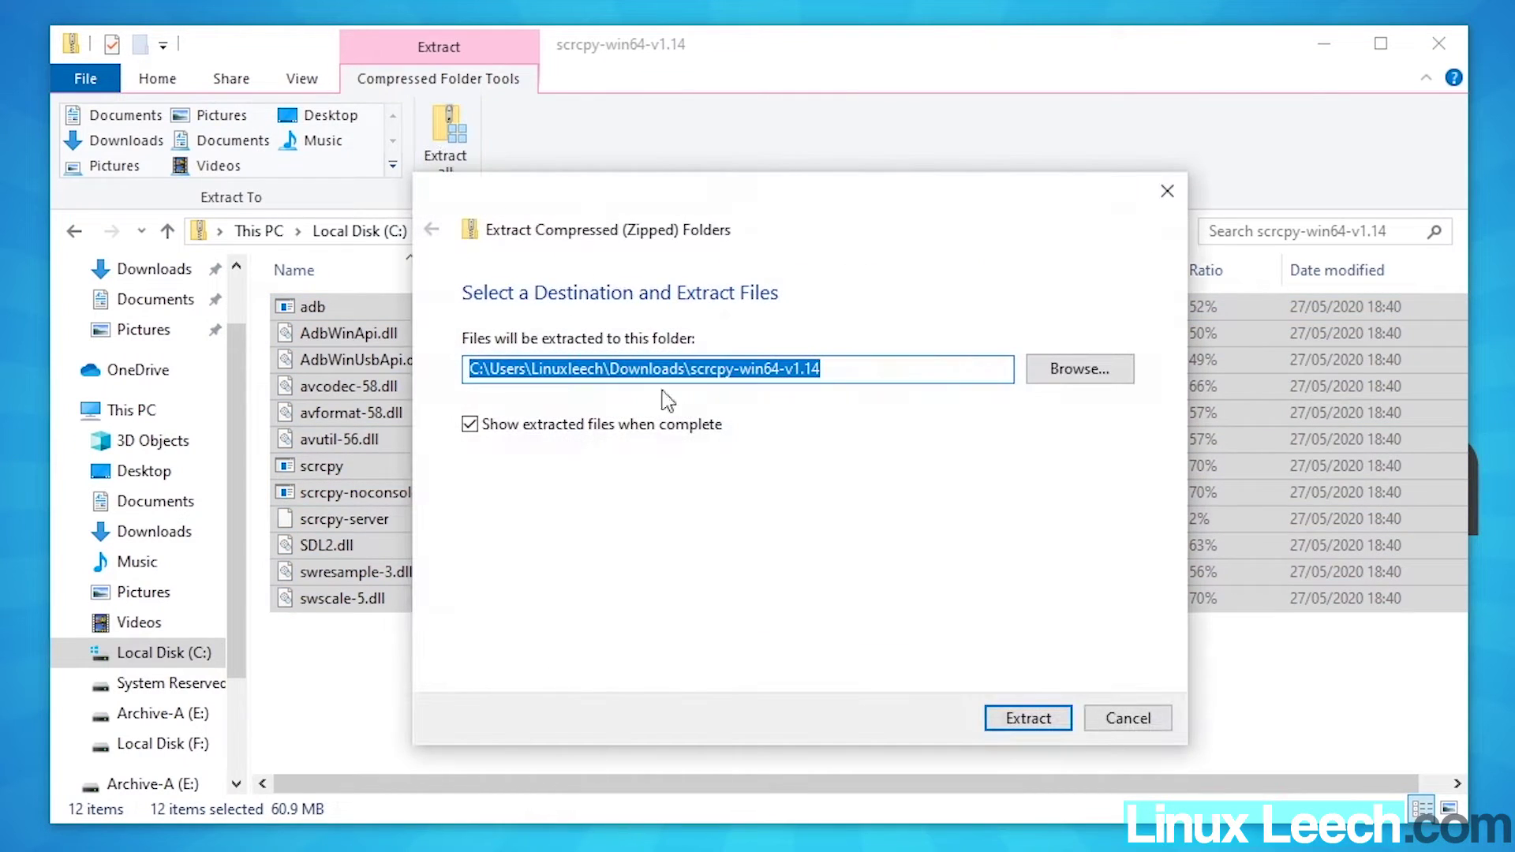
pyautogui.click(1080, 369)
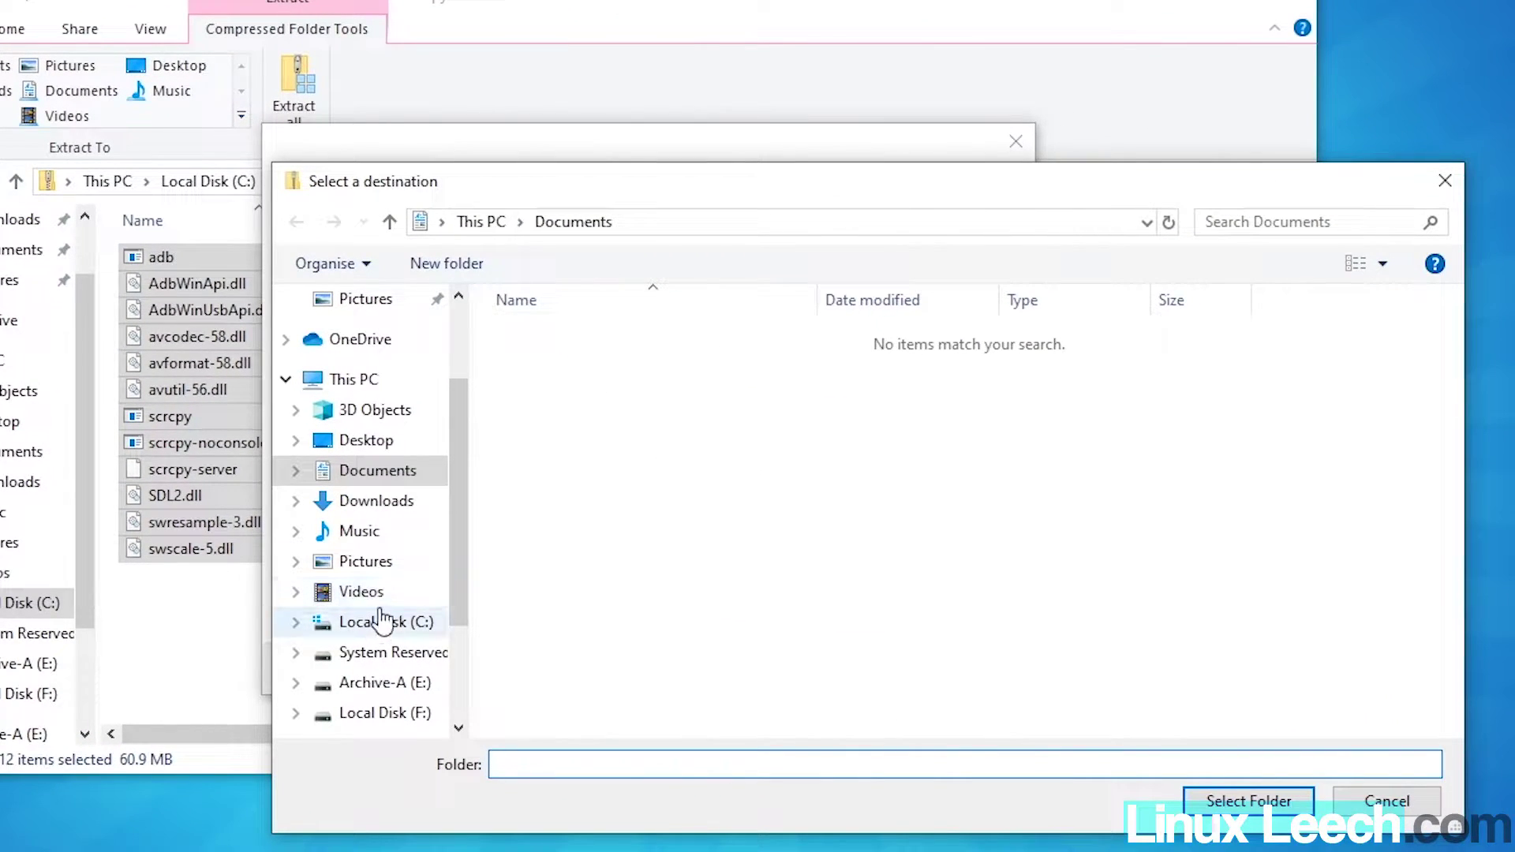
pyautogui.click(347, 380)
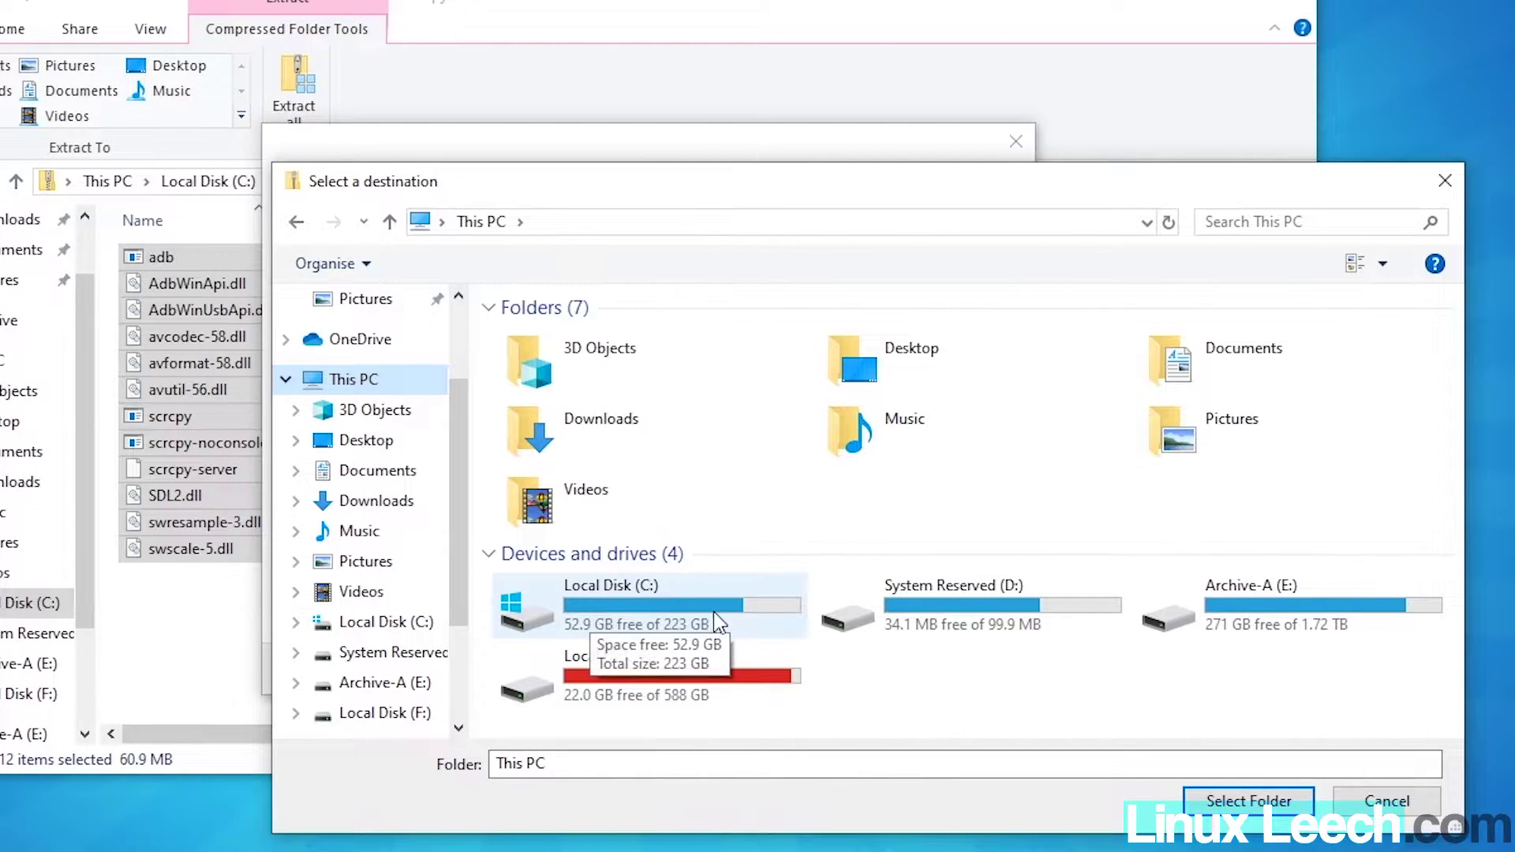
pyautogui.doubleClick(618, 608)
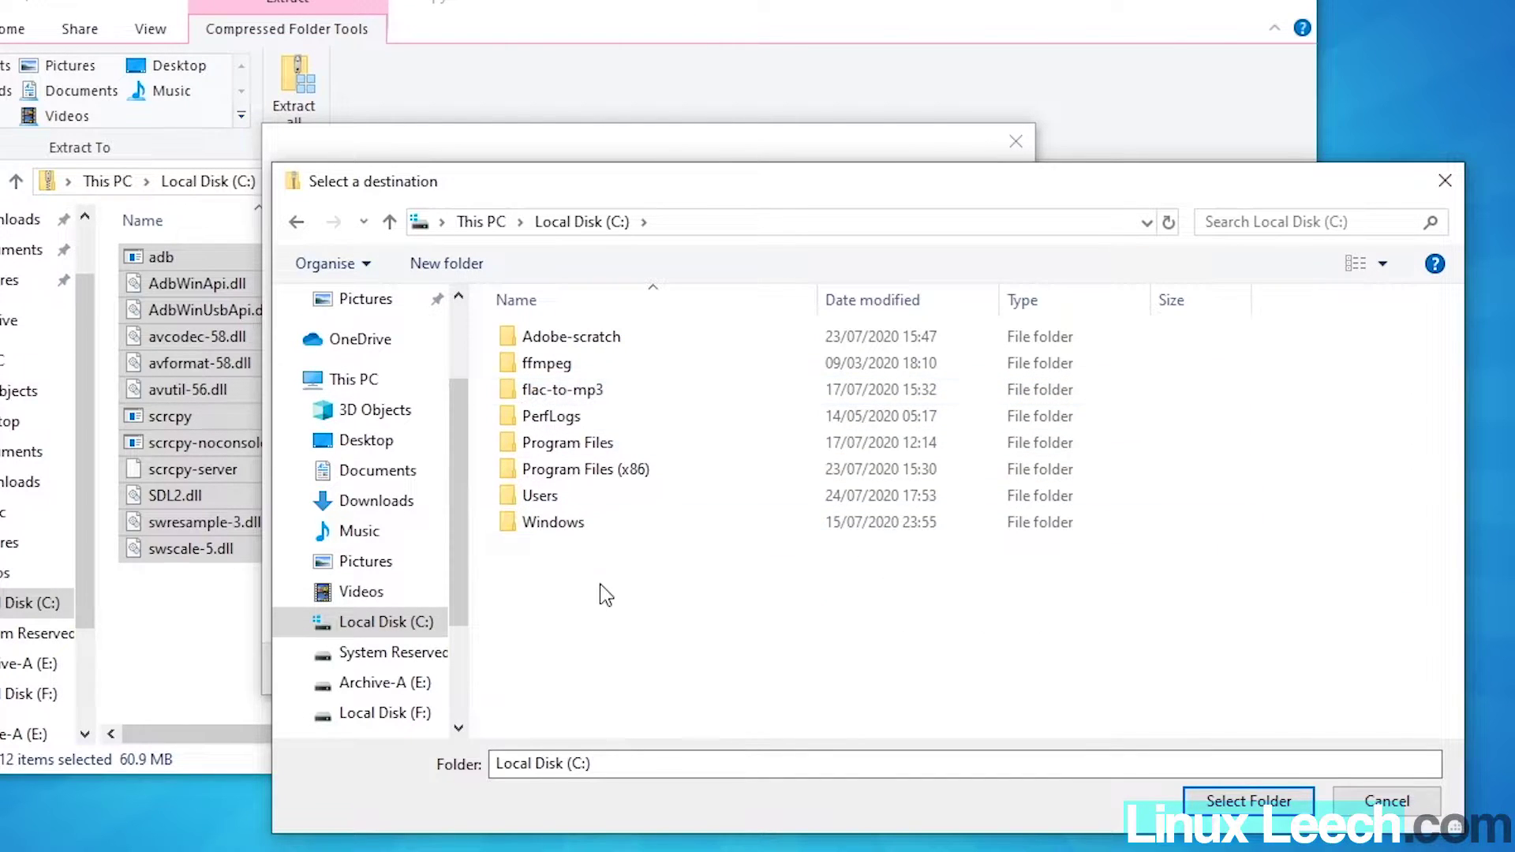
pyautogui.click(447, 265)
pyautogui.write('scrcpy')
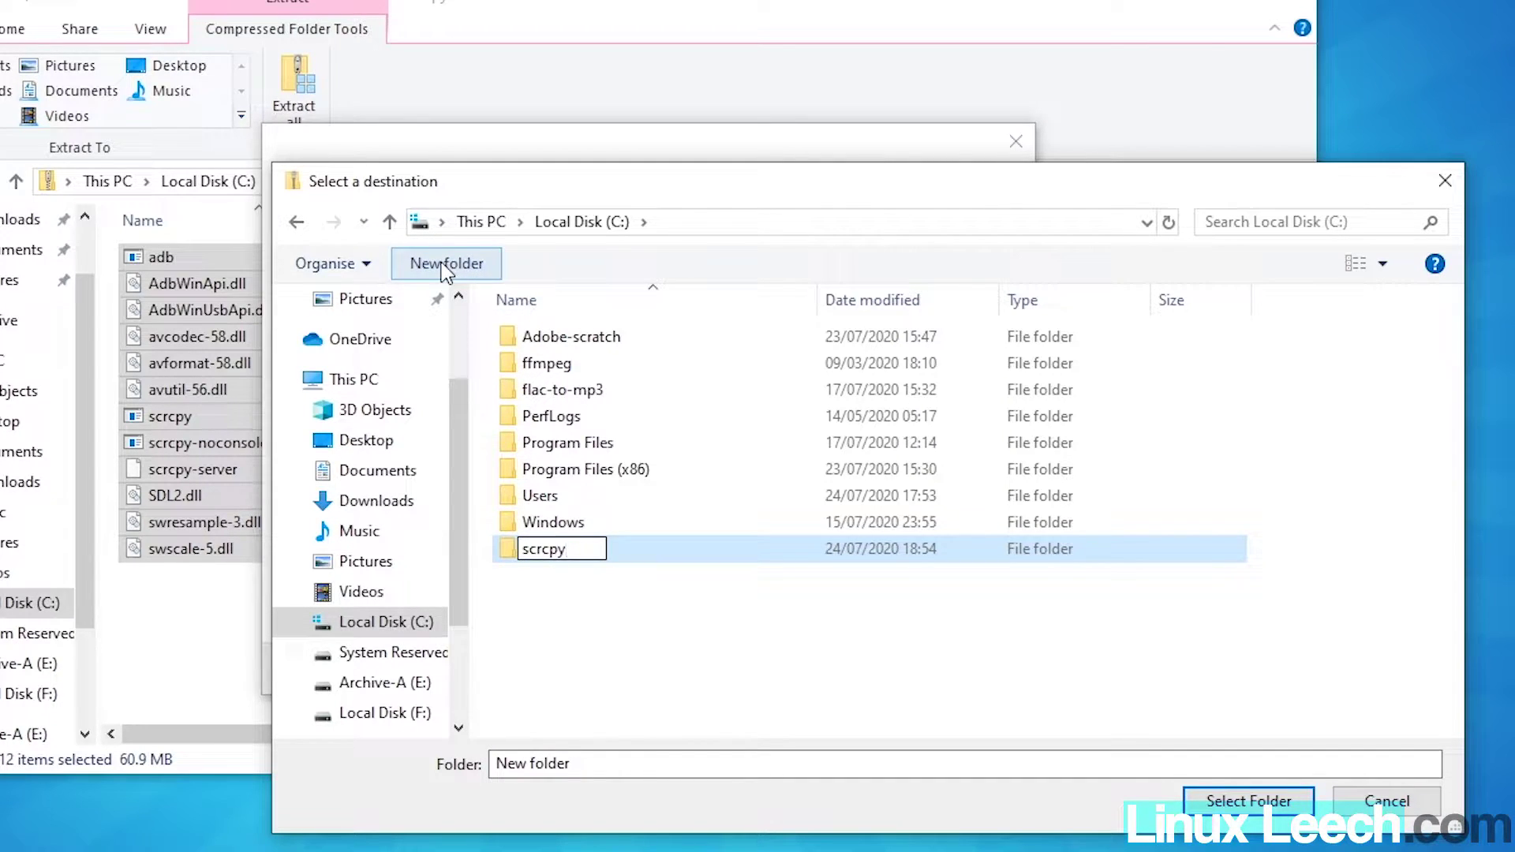
pyautogui.press('Return')
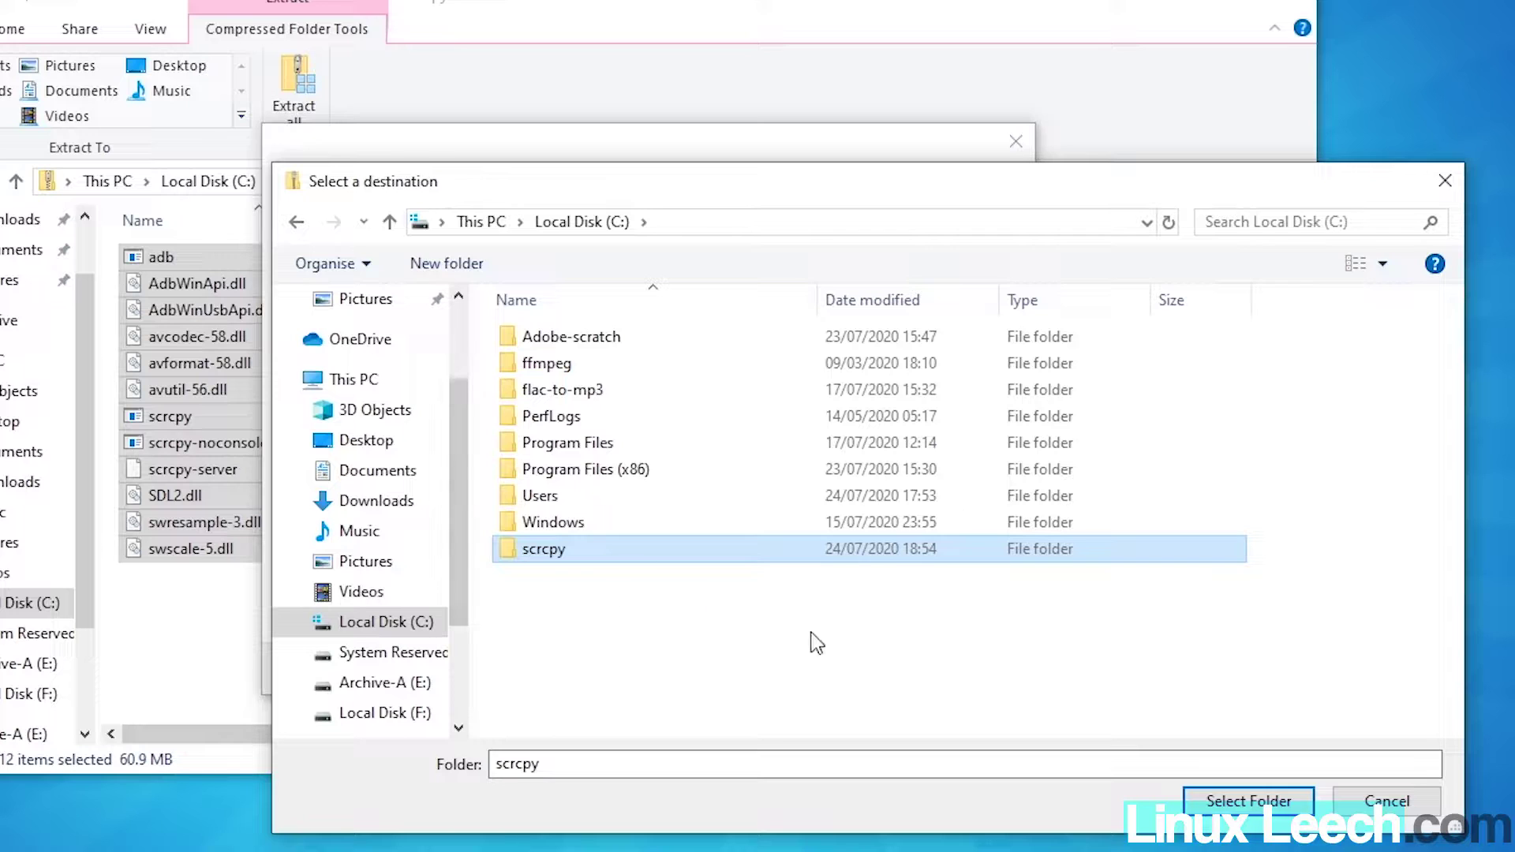
pyautogui.click(1207, 798)
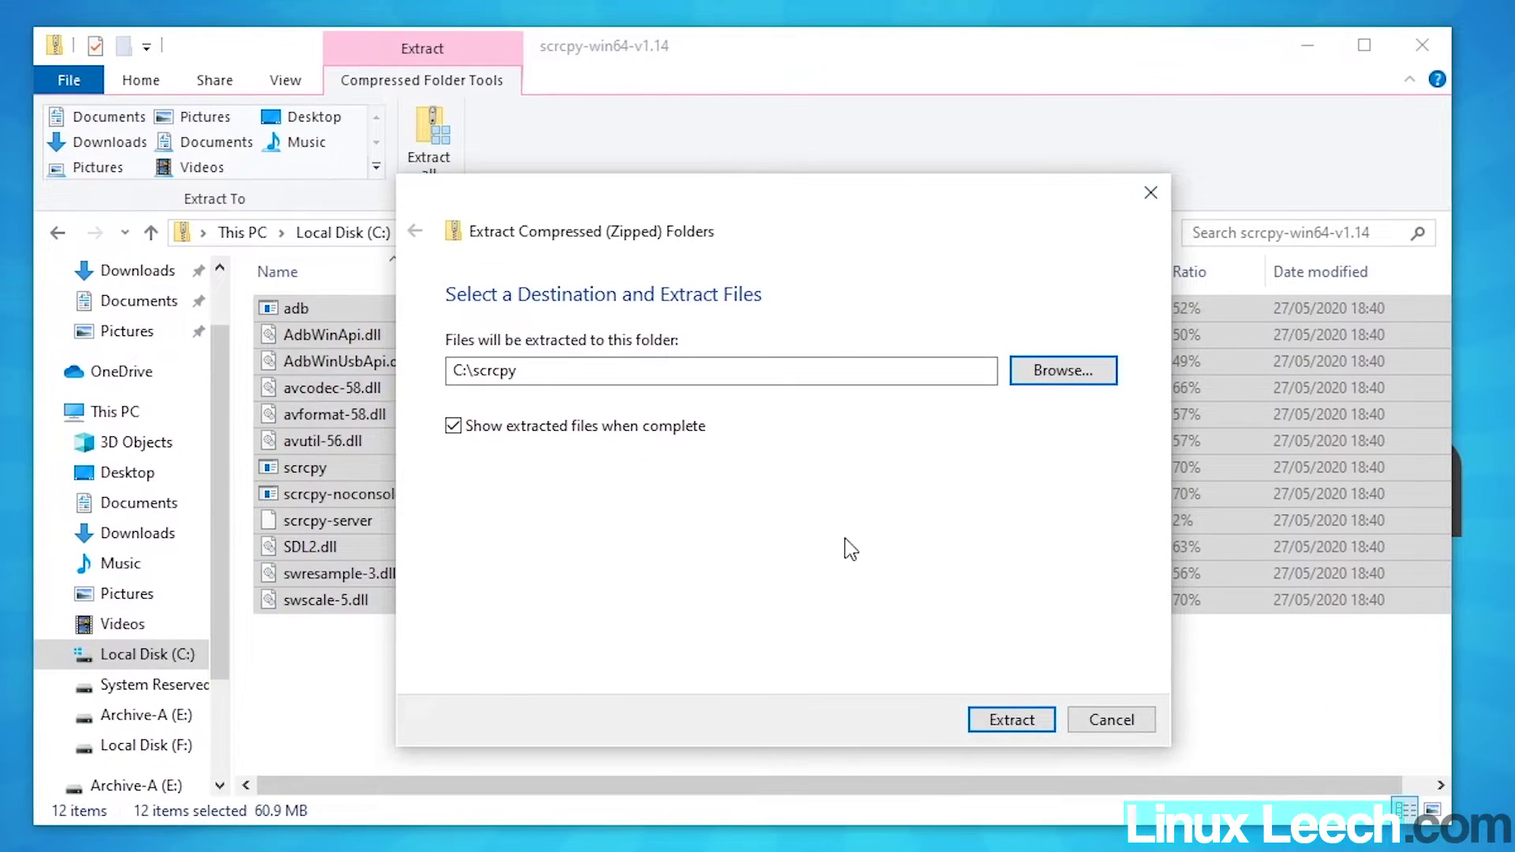
pyautogui.click(1014, 720)
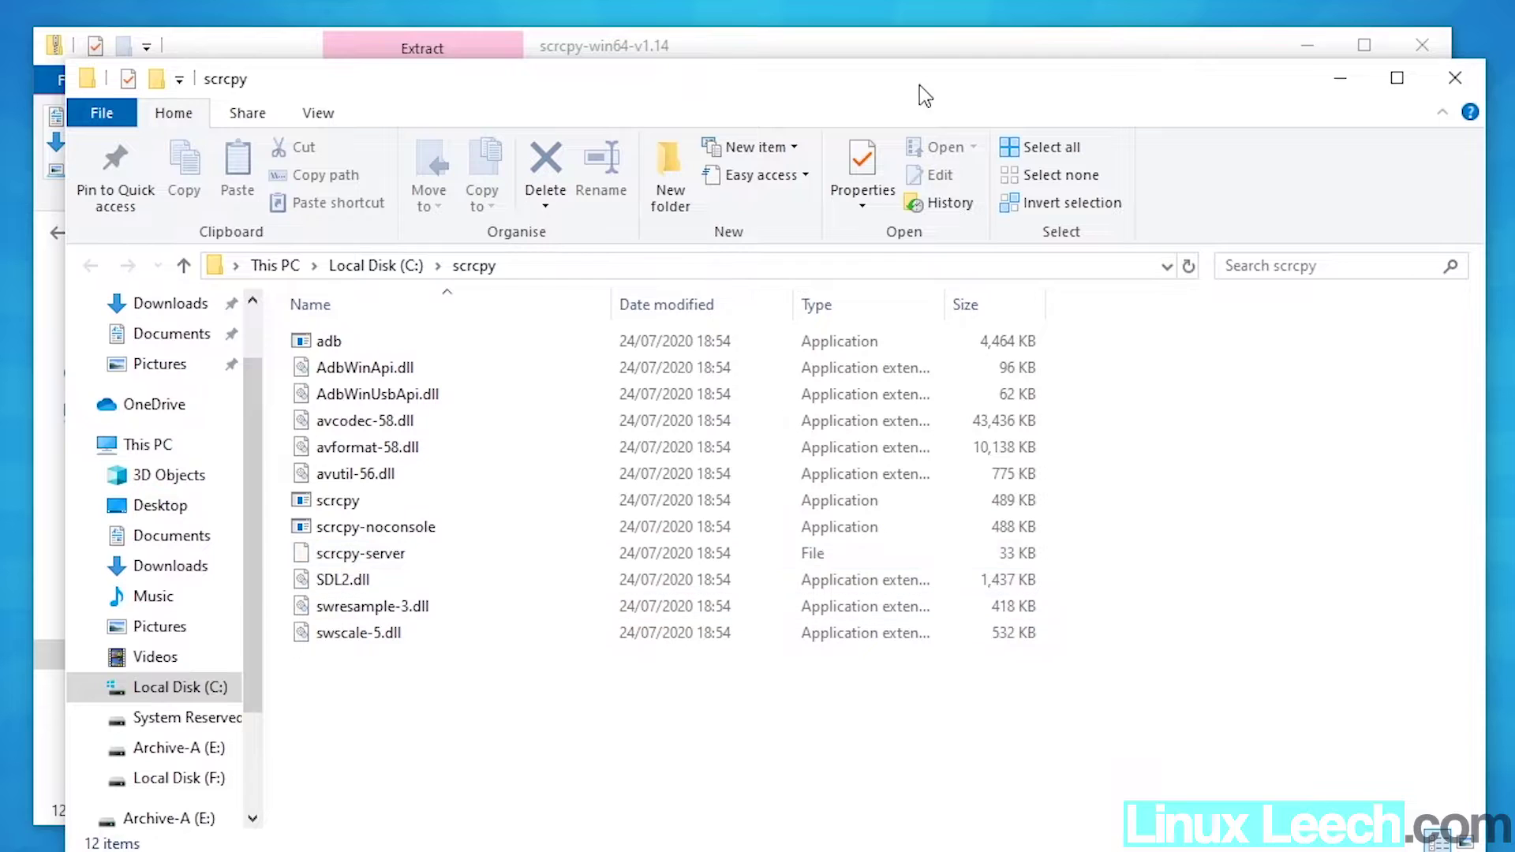
# Step: Delete the scrcpy-win64-v1.14 archive from the Downloads folder and close that folder's window
pyautogui.click(924, 46)
pyautogui.click(619, 660)
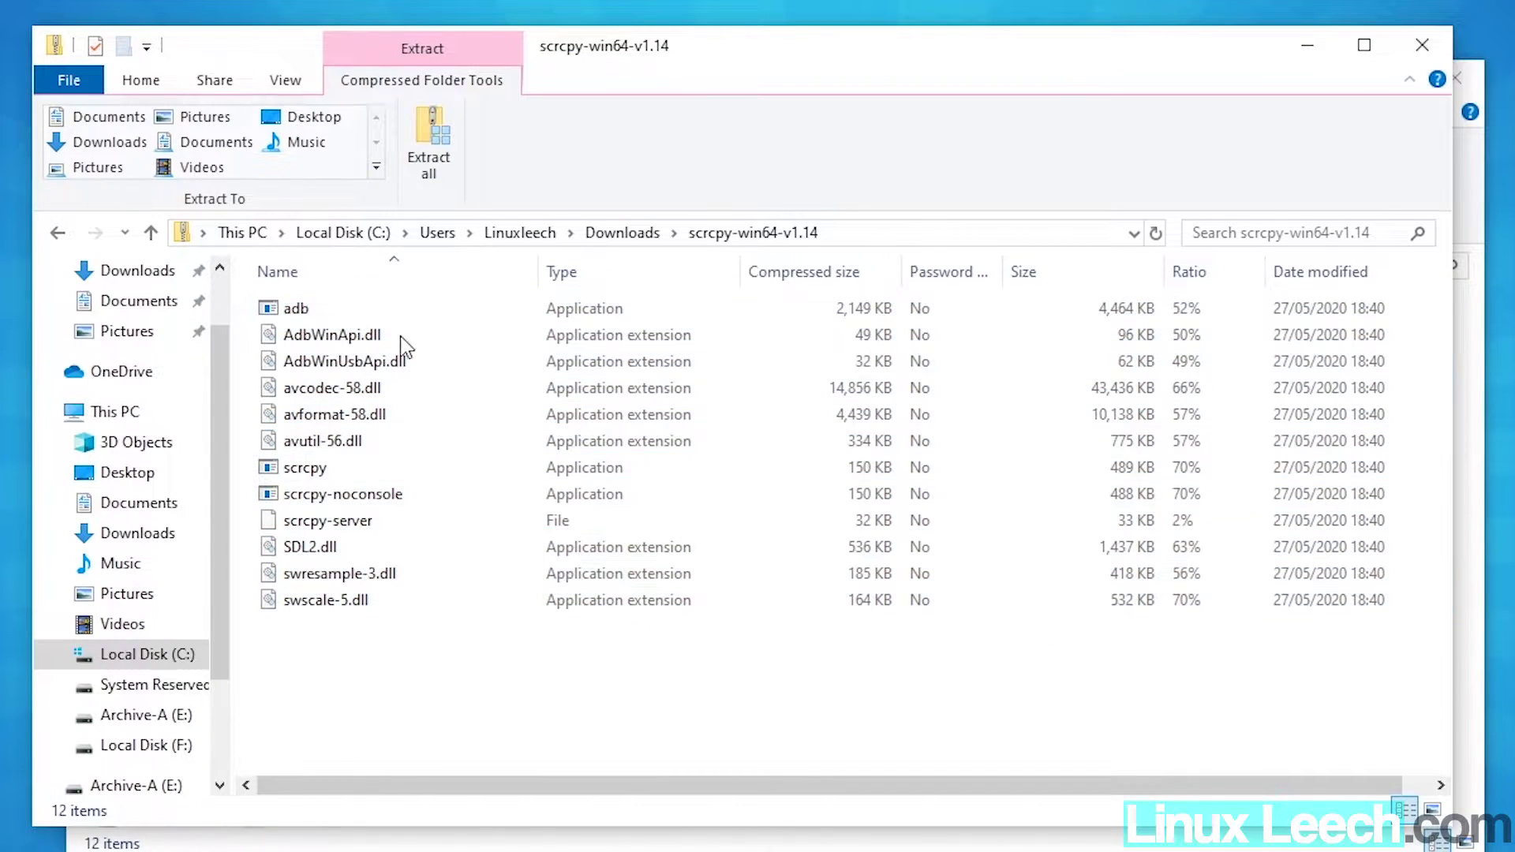
pyautogui.click(126, 274)
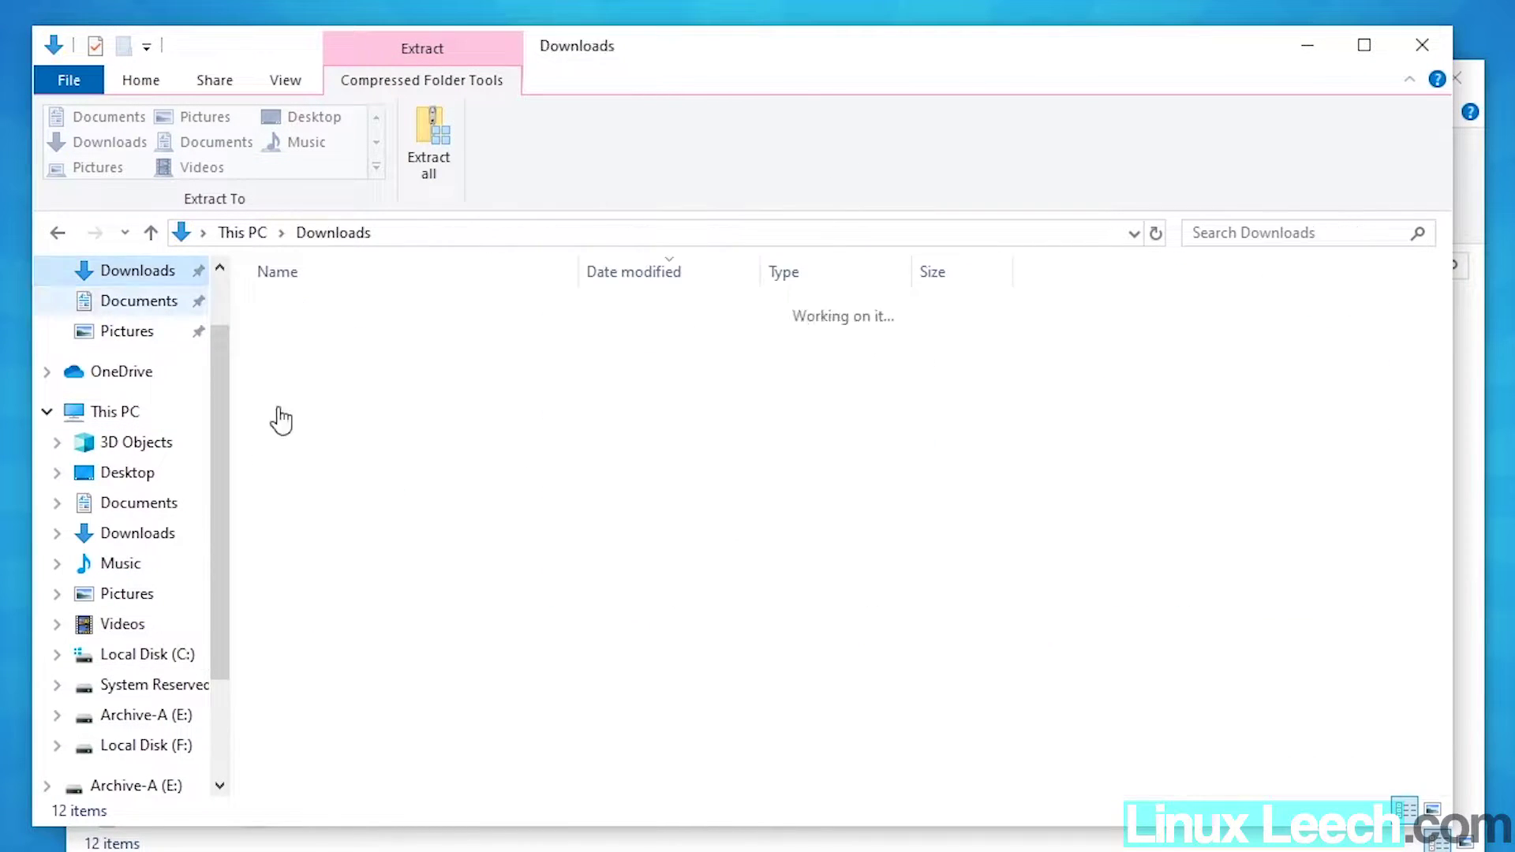
pyautogui.click(367, 348)
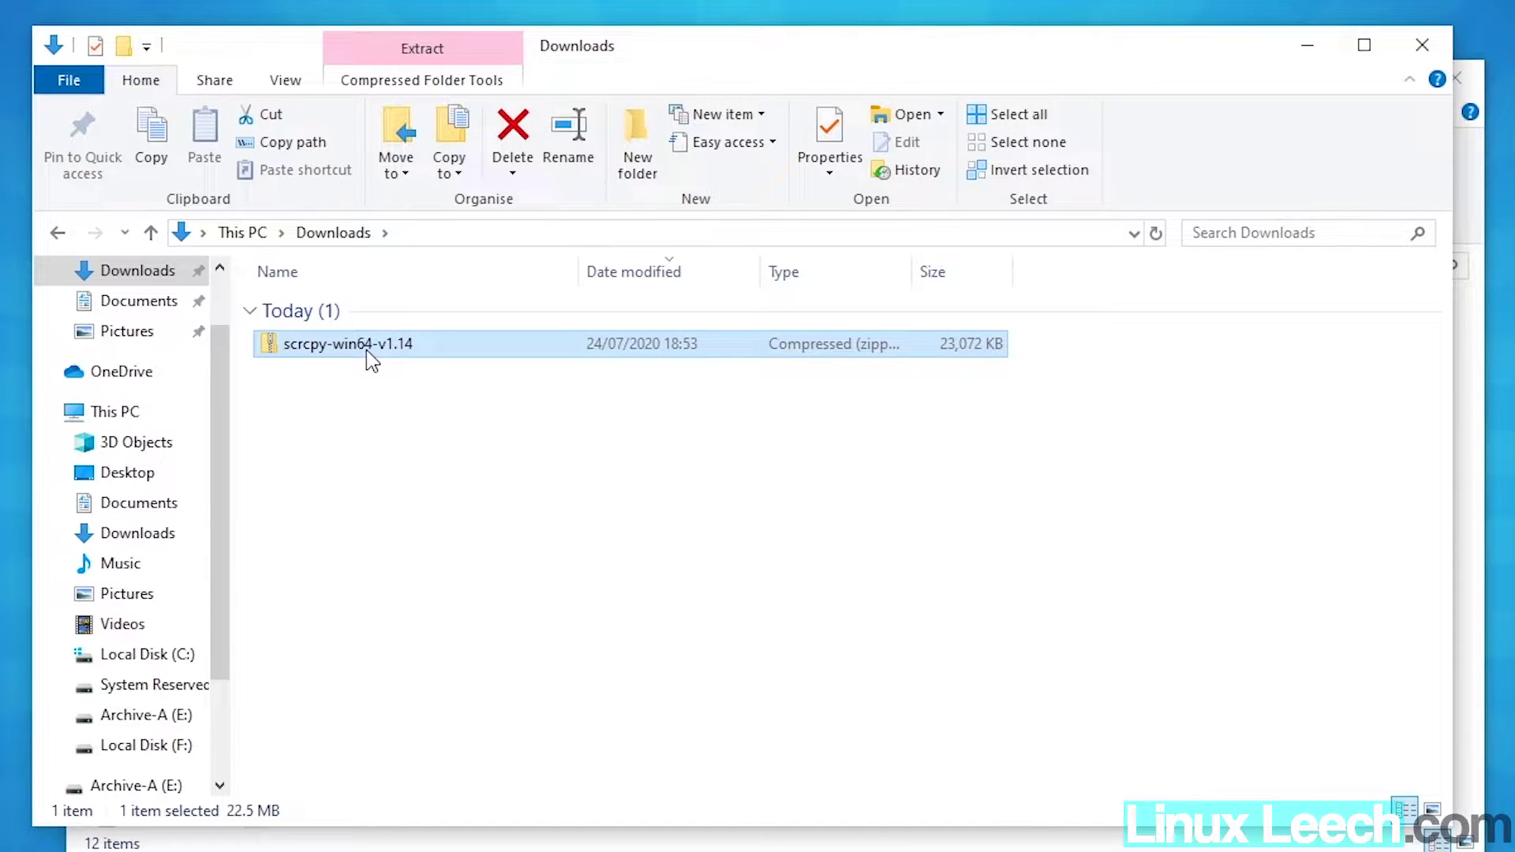
pyautogui.press('Delete')
pyautogui.click(1422, 45)
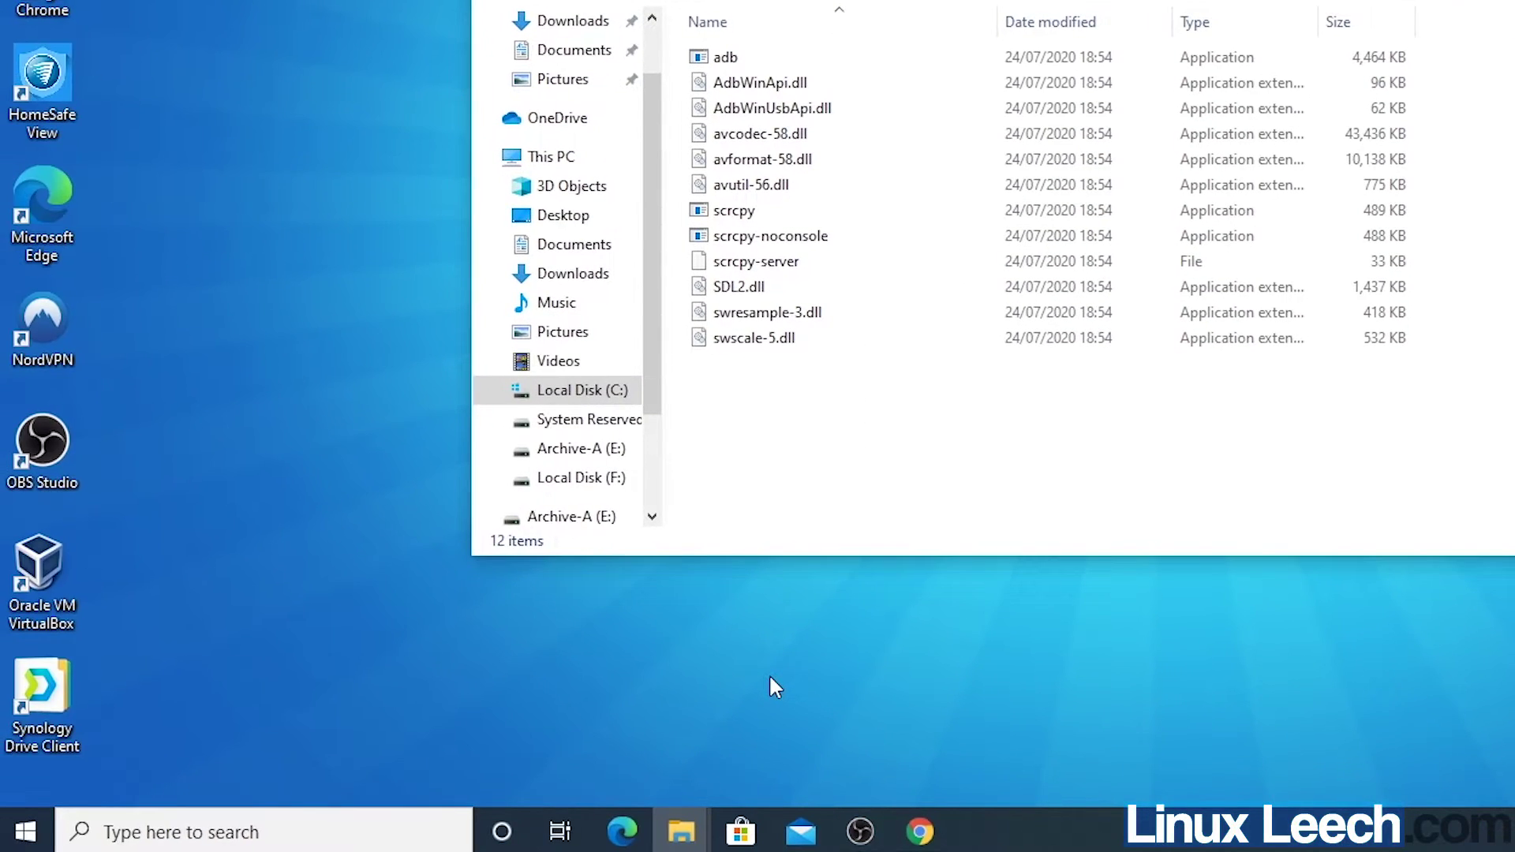
# Step: Search Windows for "env" and open the Environment Variables dialog through the system environment variables settings
pyautogui.press('super')
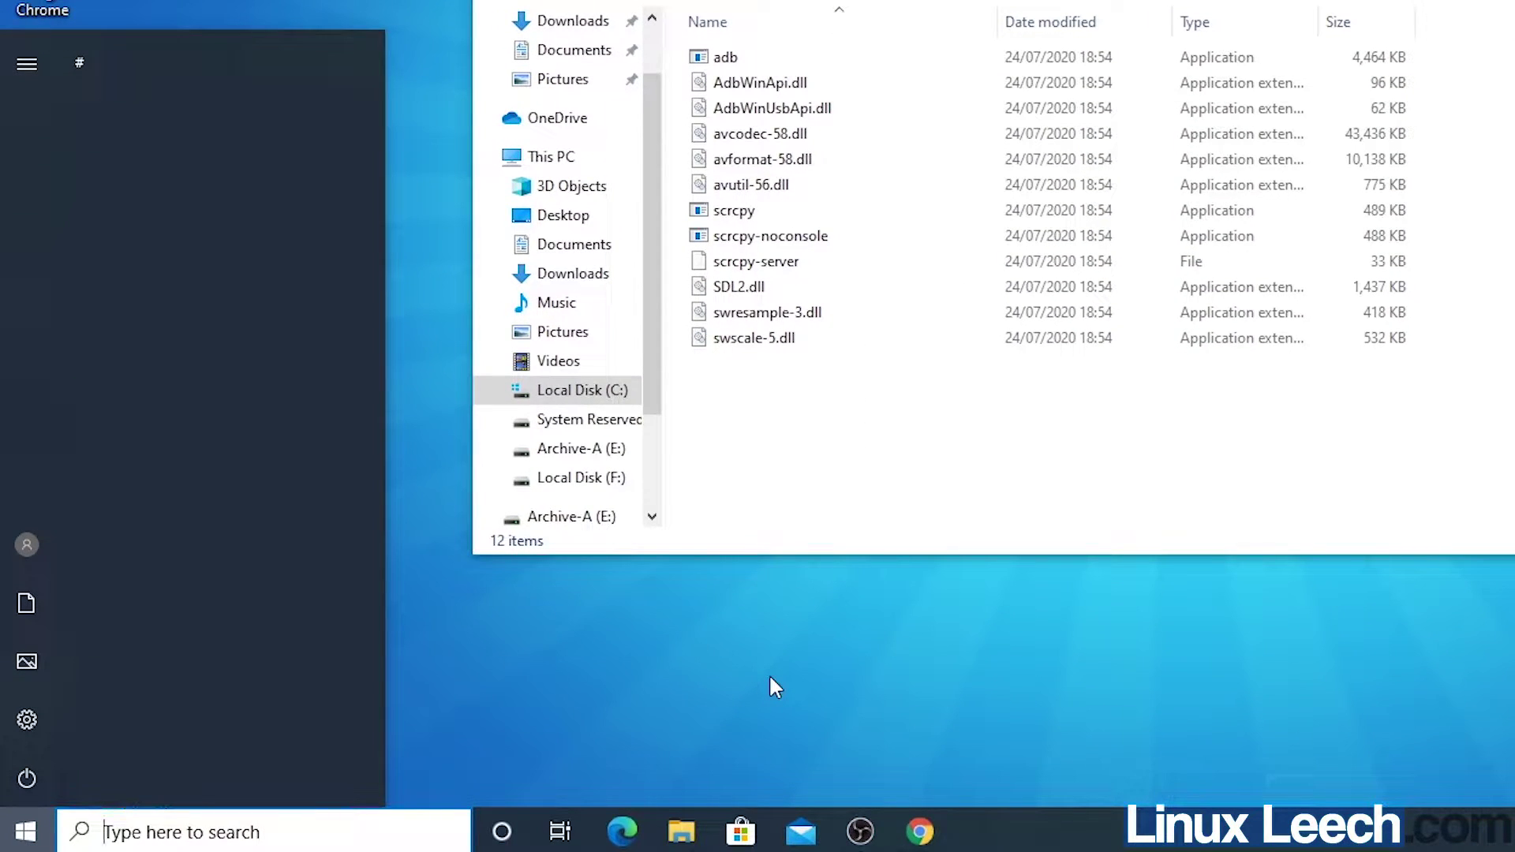
pyautogui.write('env')
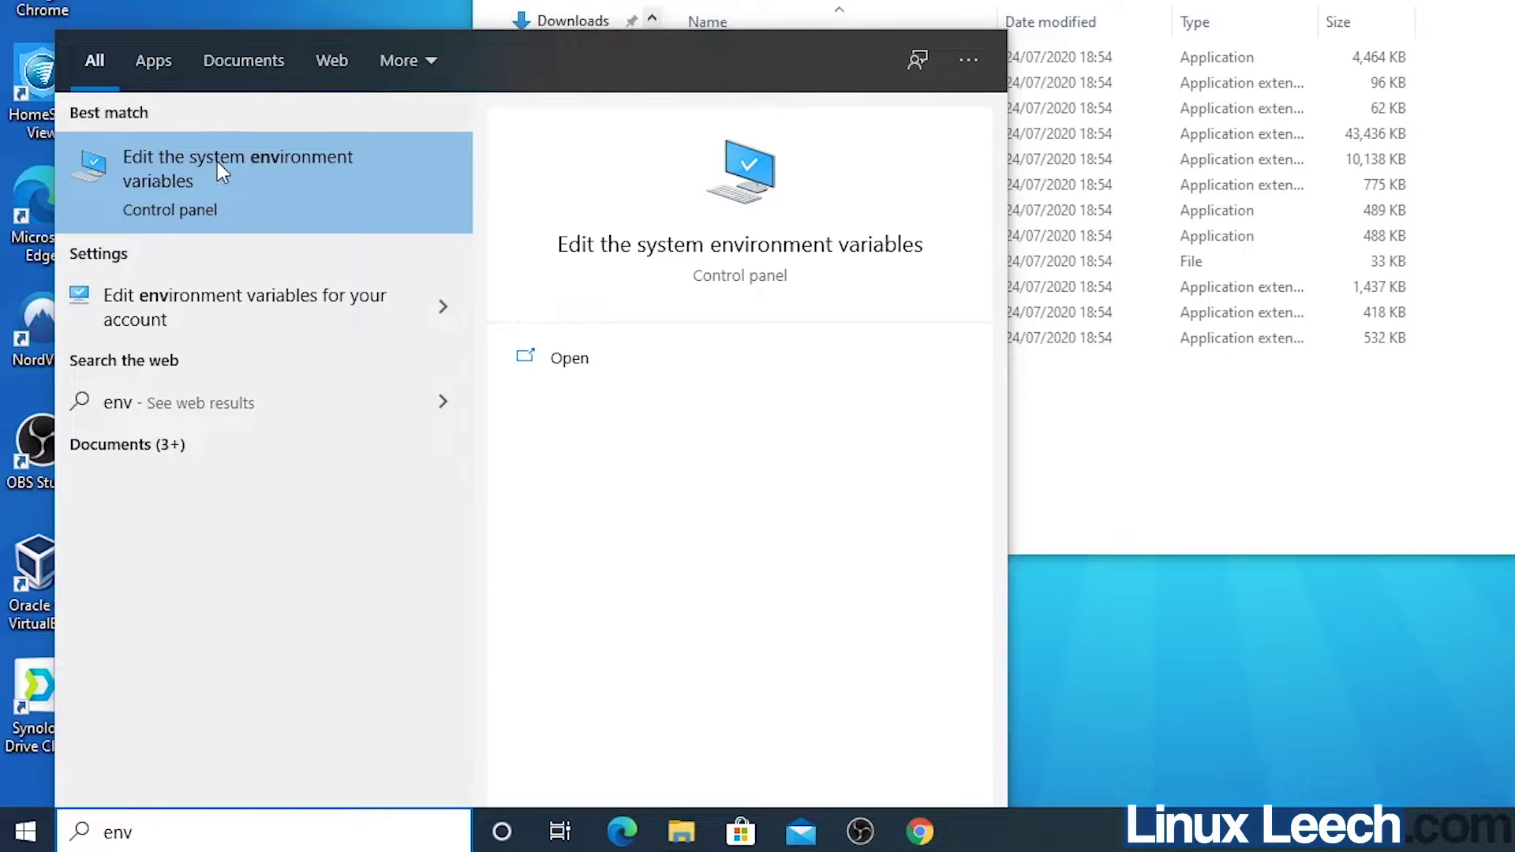
pyautogui.click(180, 184)
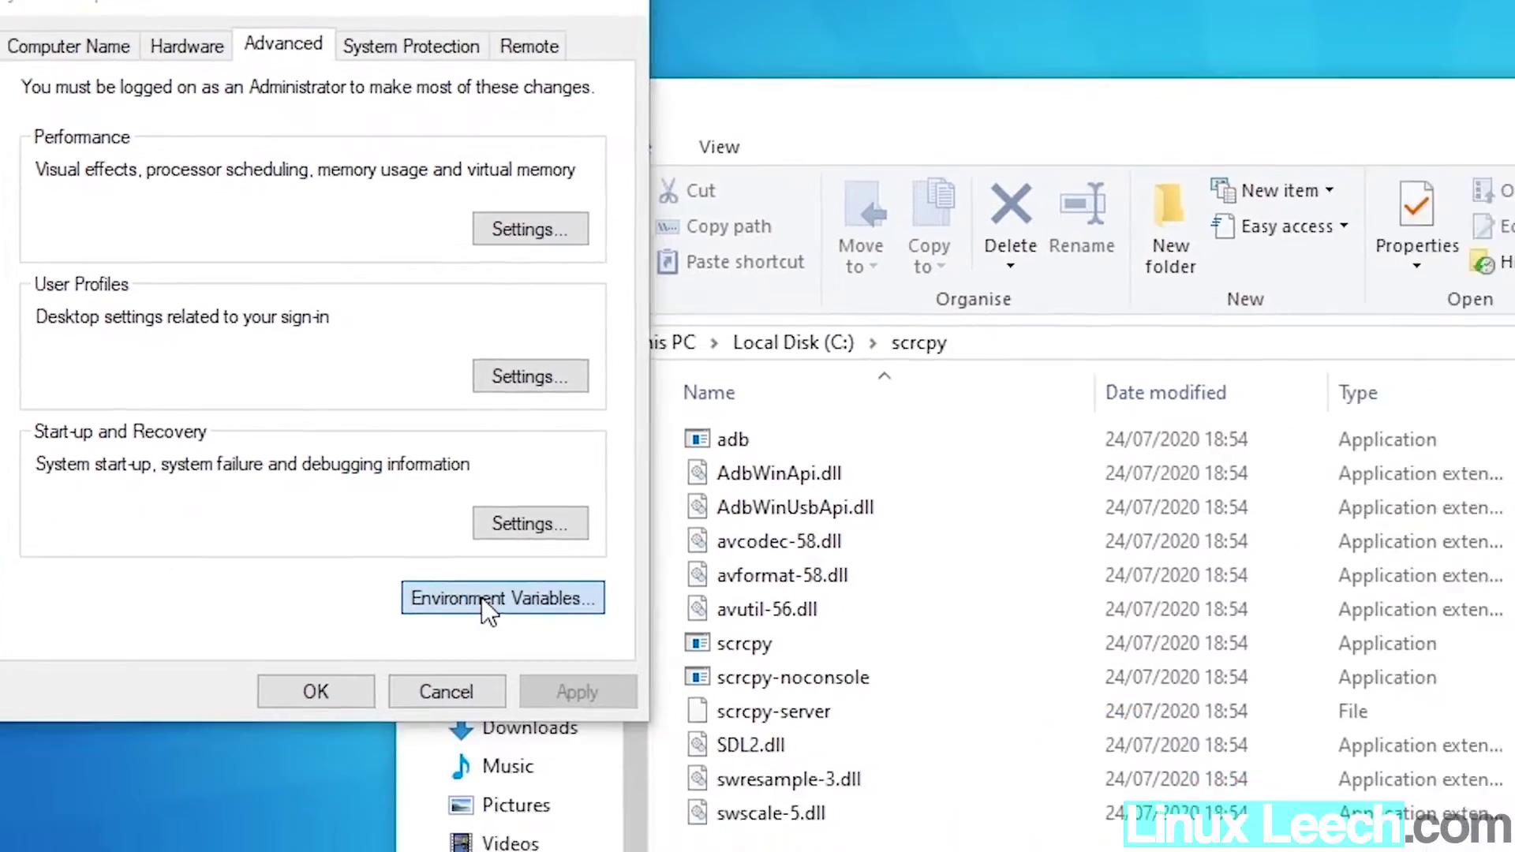
pyautogui.click(754, 712)
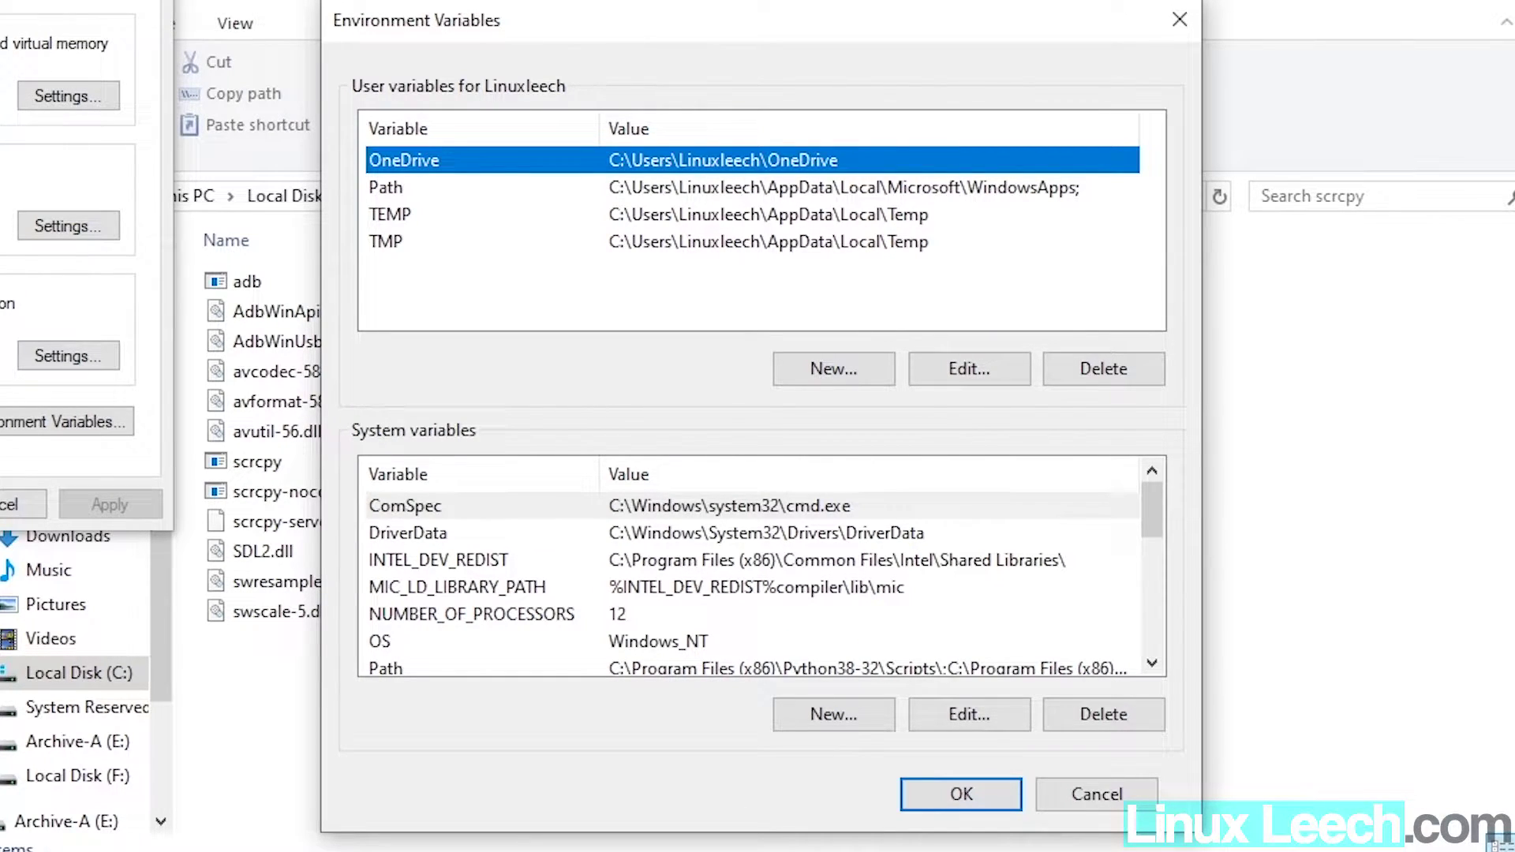
# Step: Locate the Path variable in both the user variables and the system variables lists
pyautogui.click(398, 191)
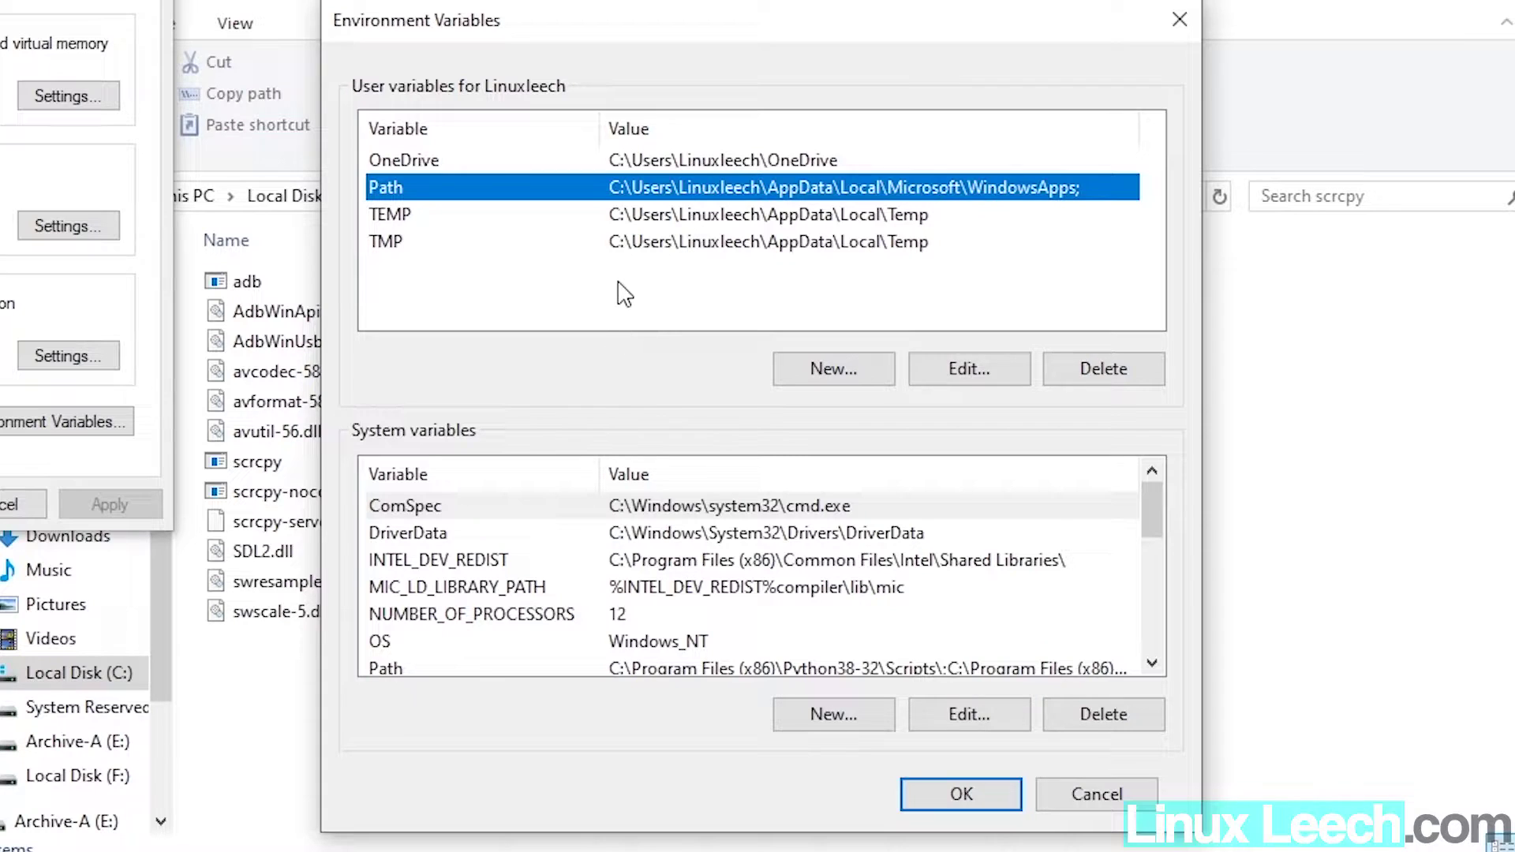
pyautogui.scroll(-1, 483, 614)
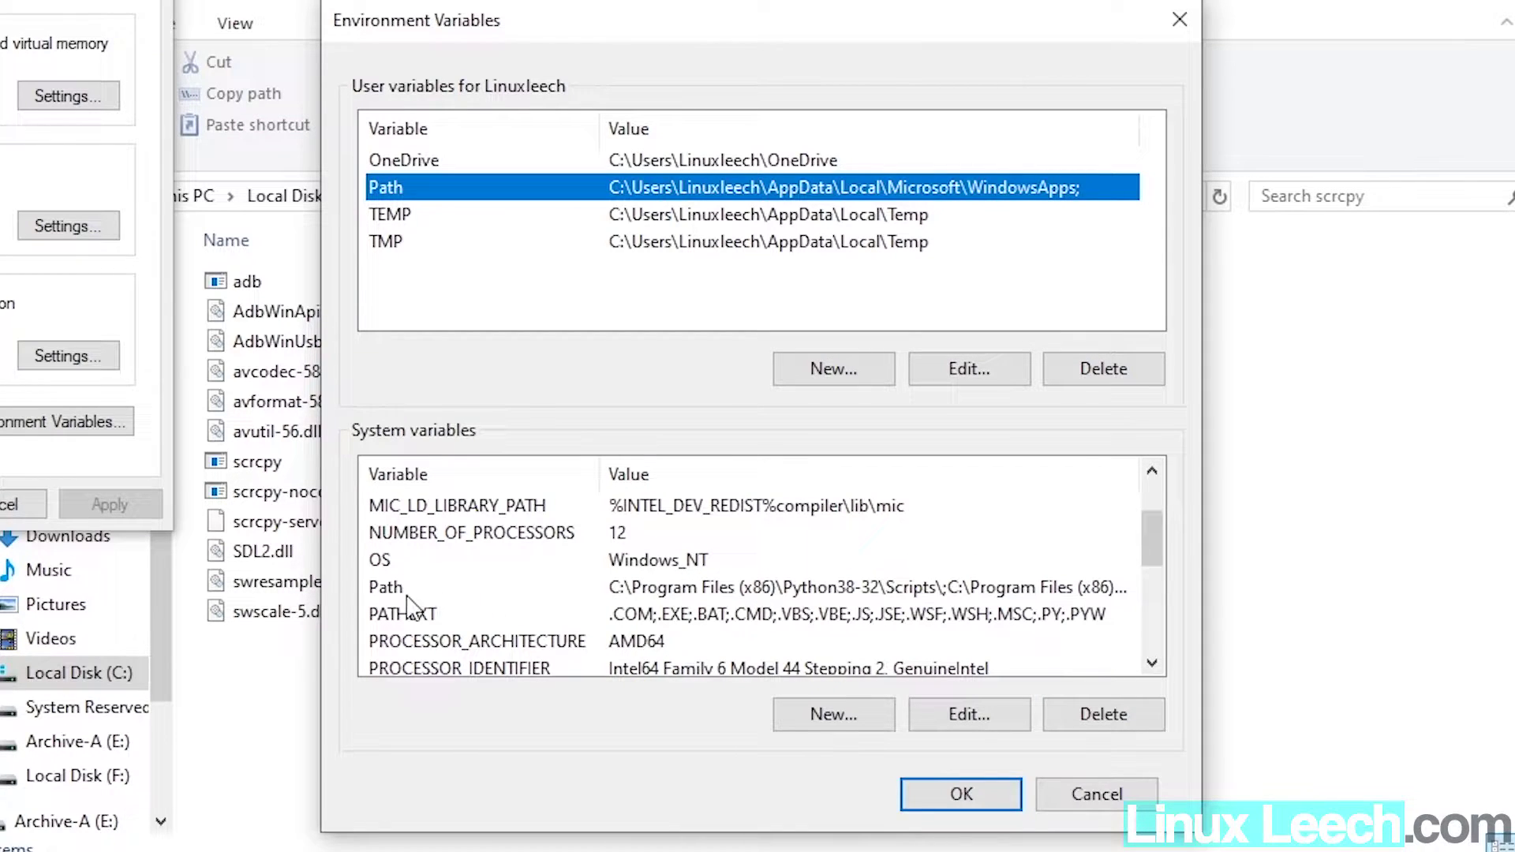
pyautogui.click(408, 598)
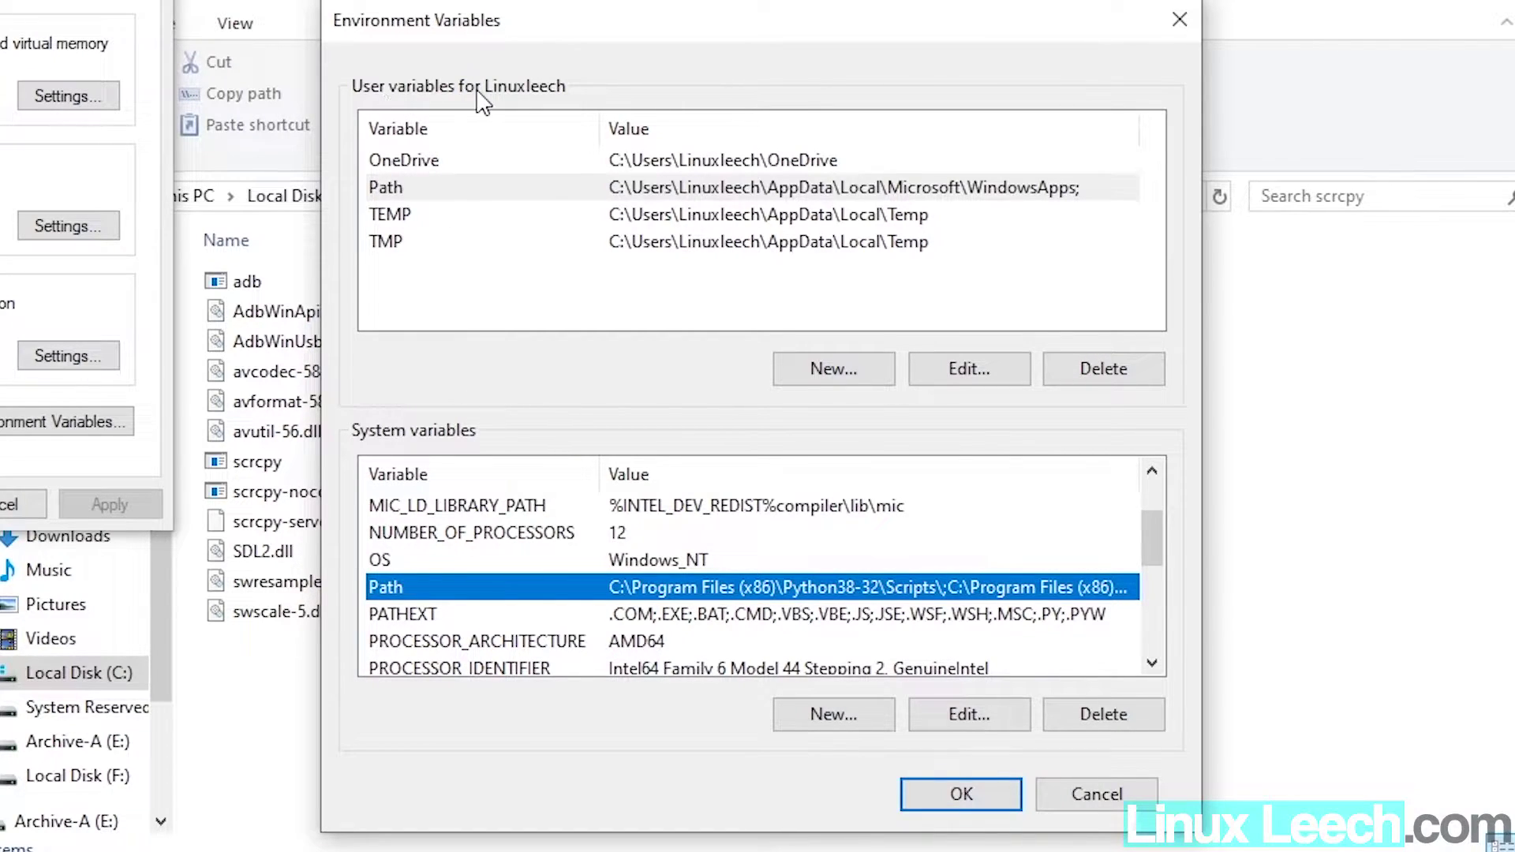
# Step: Add C:\scrcpy as a new entry to the user Path variable and save the changes, closing all the system settings dialogs
pyautogui.click(392, 196)
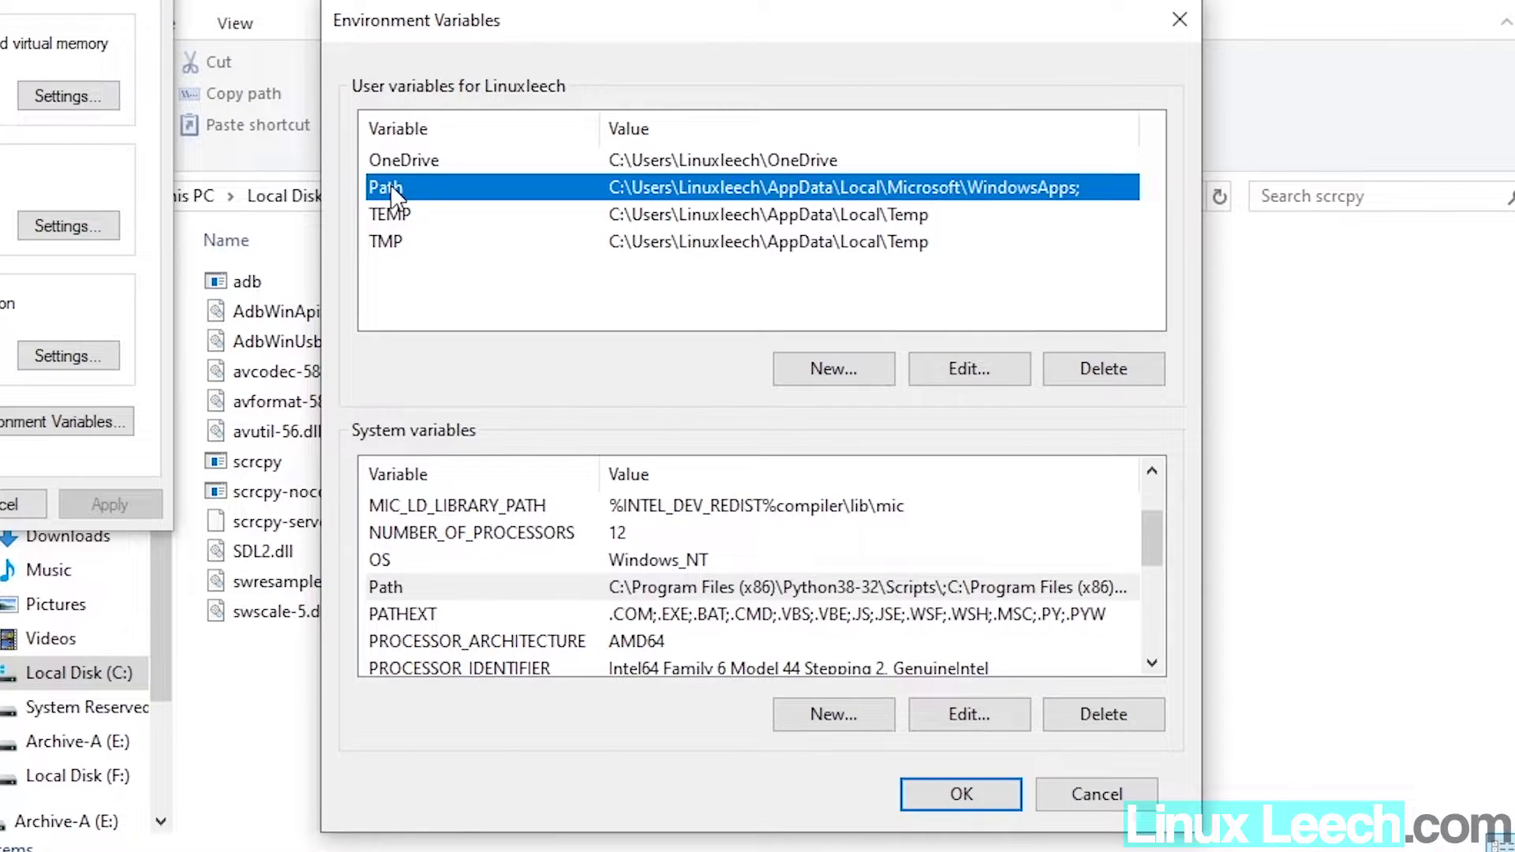
pyautogui.click(961, 371)
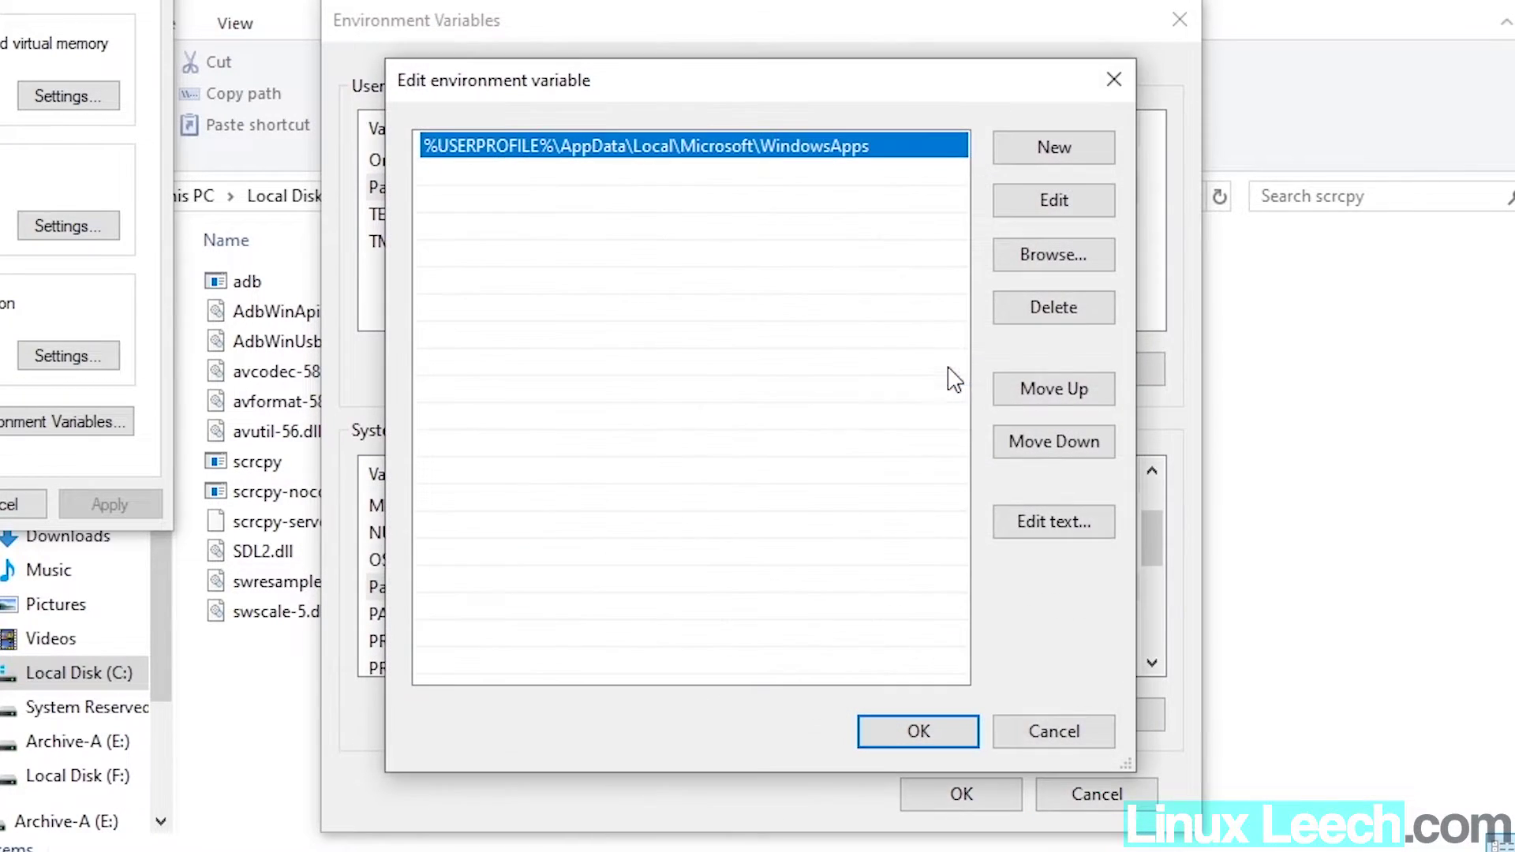
pyautogui.click(1036, 150)
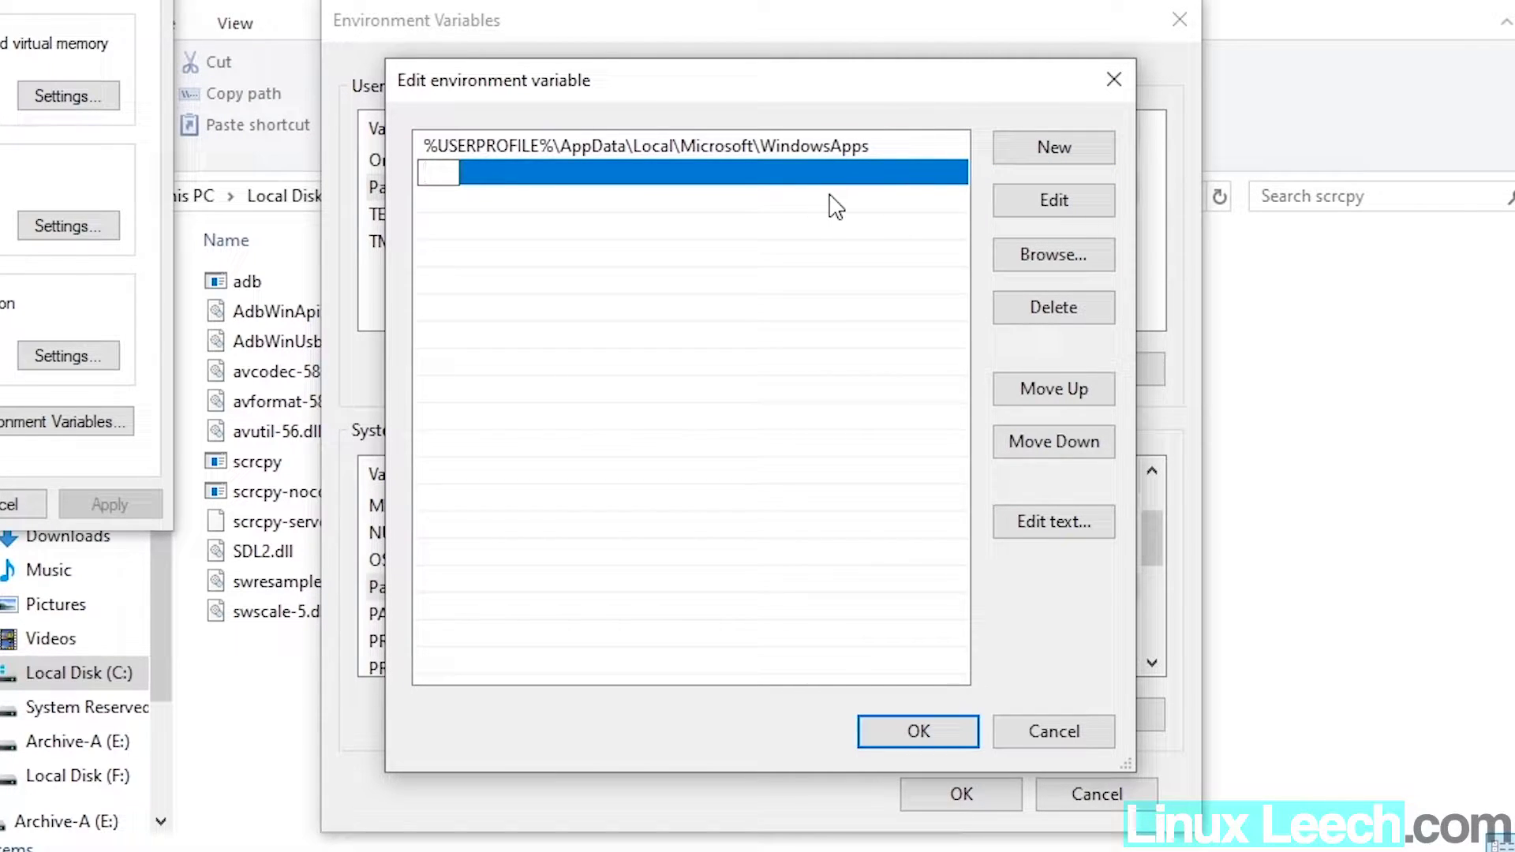
pyautogui.write('C:\\scrcpy')
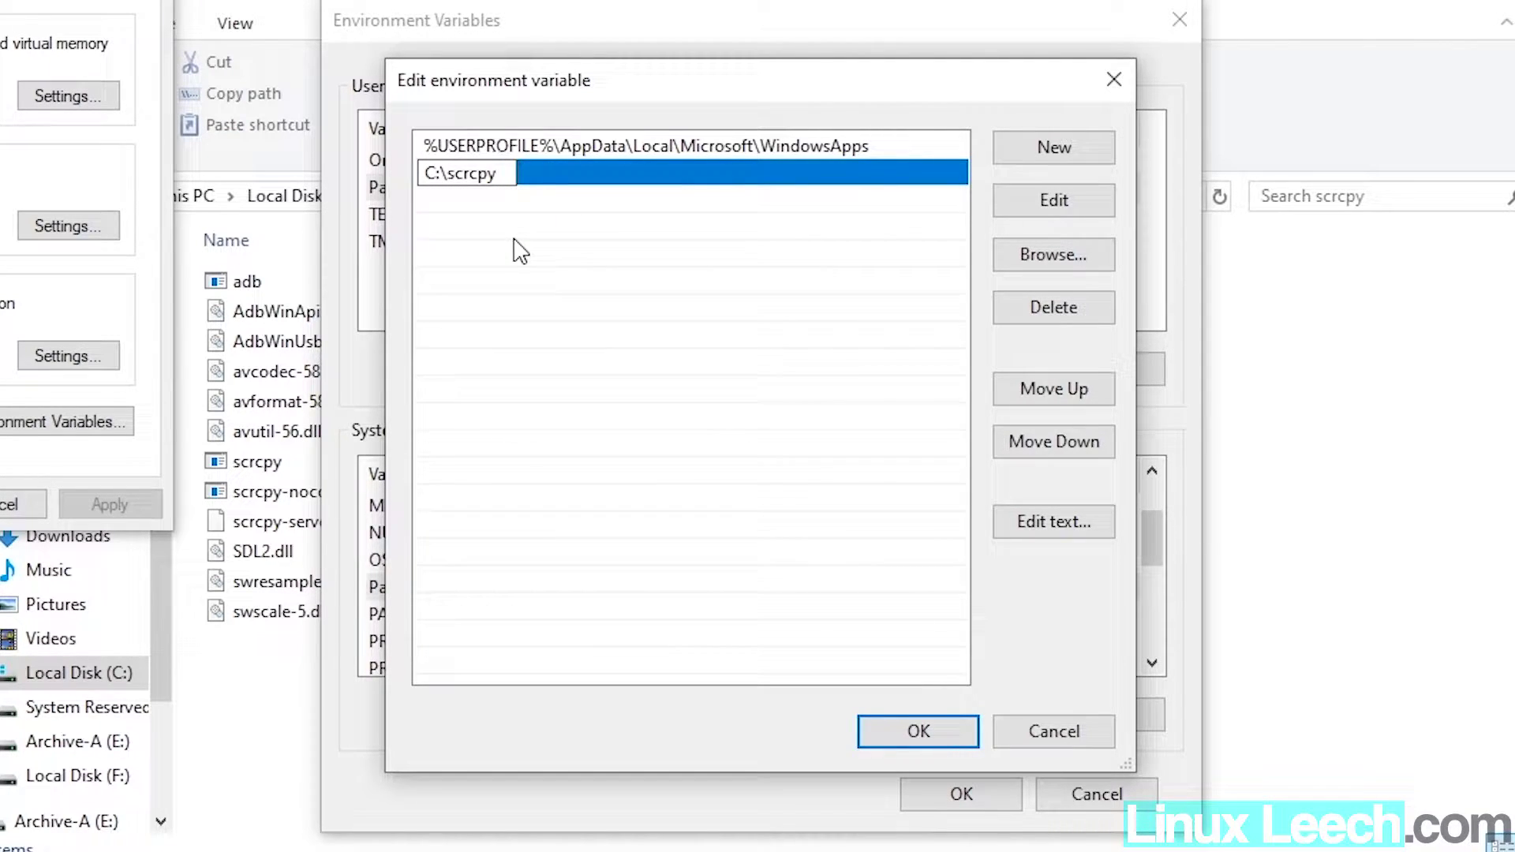
pyautogui.click(650, 373)
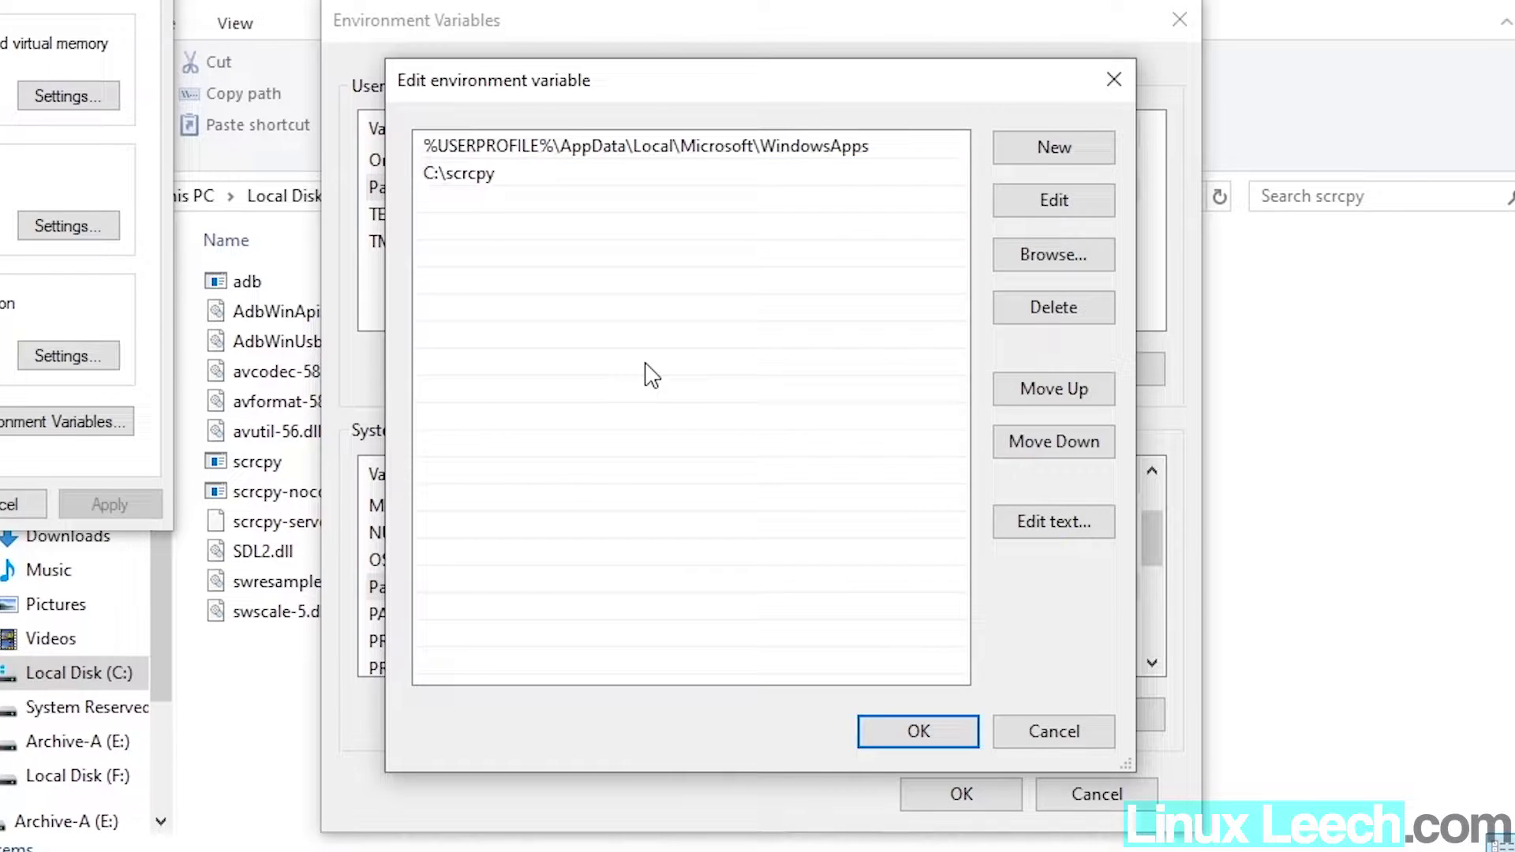
pyautogui.click(919, 732)
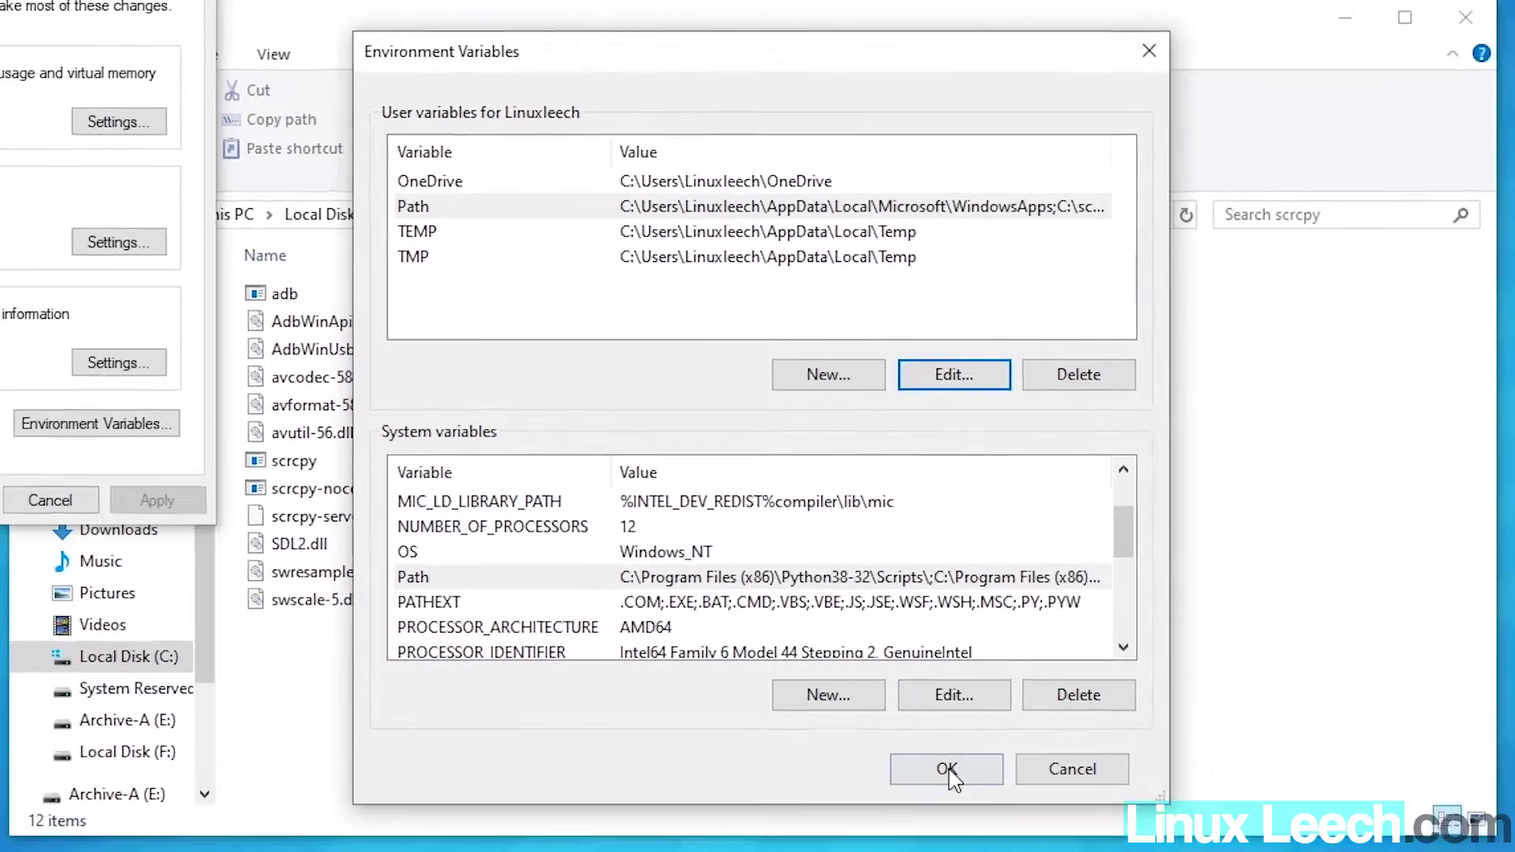
pyautogui.click(962, 794)
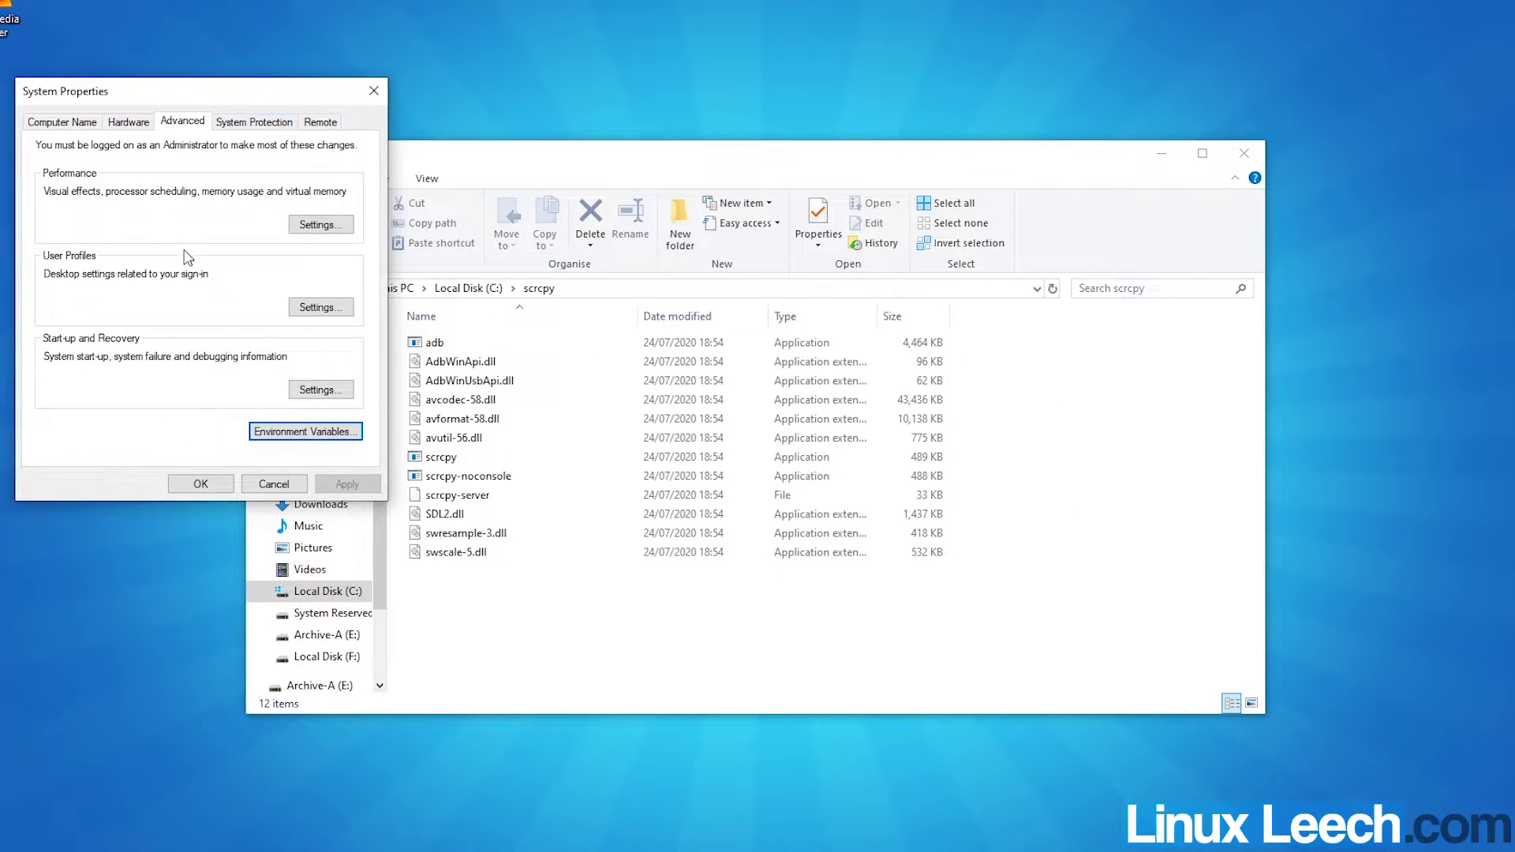
pyautogui.click(199, 483)
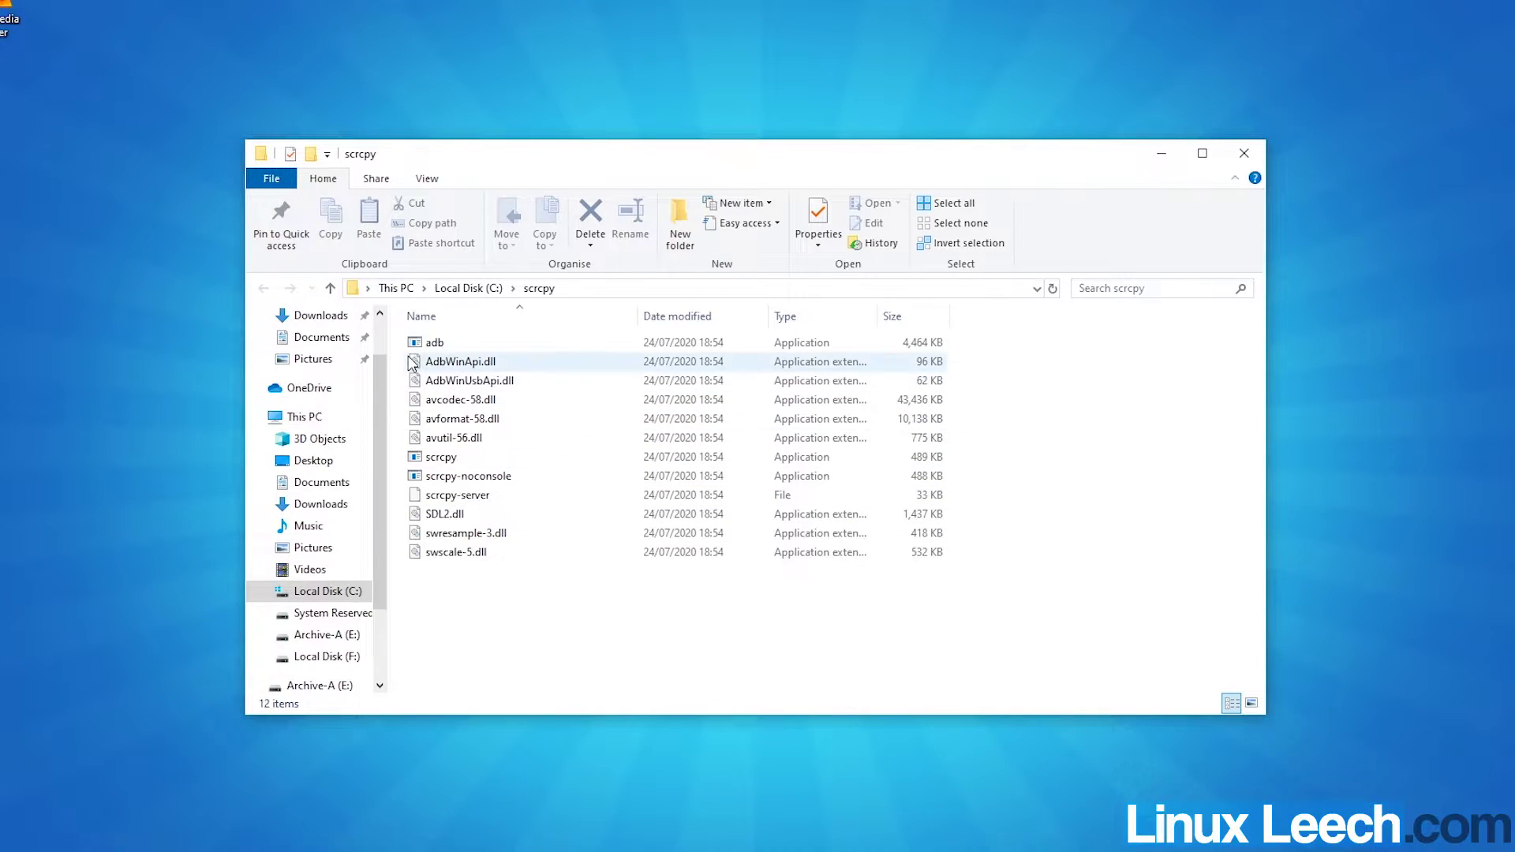
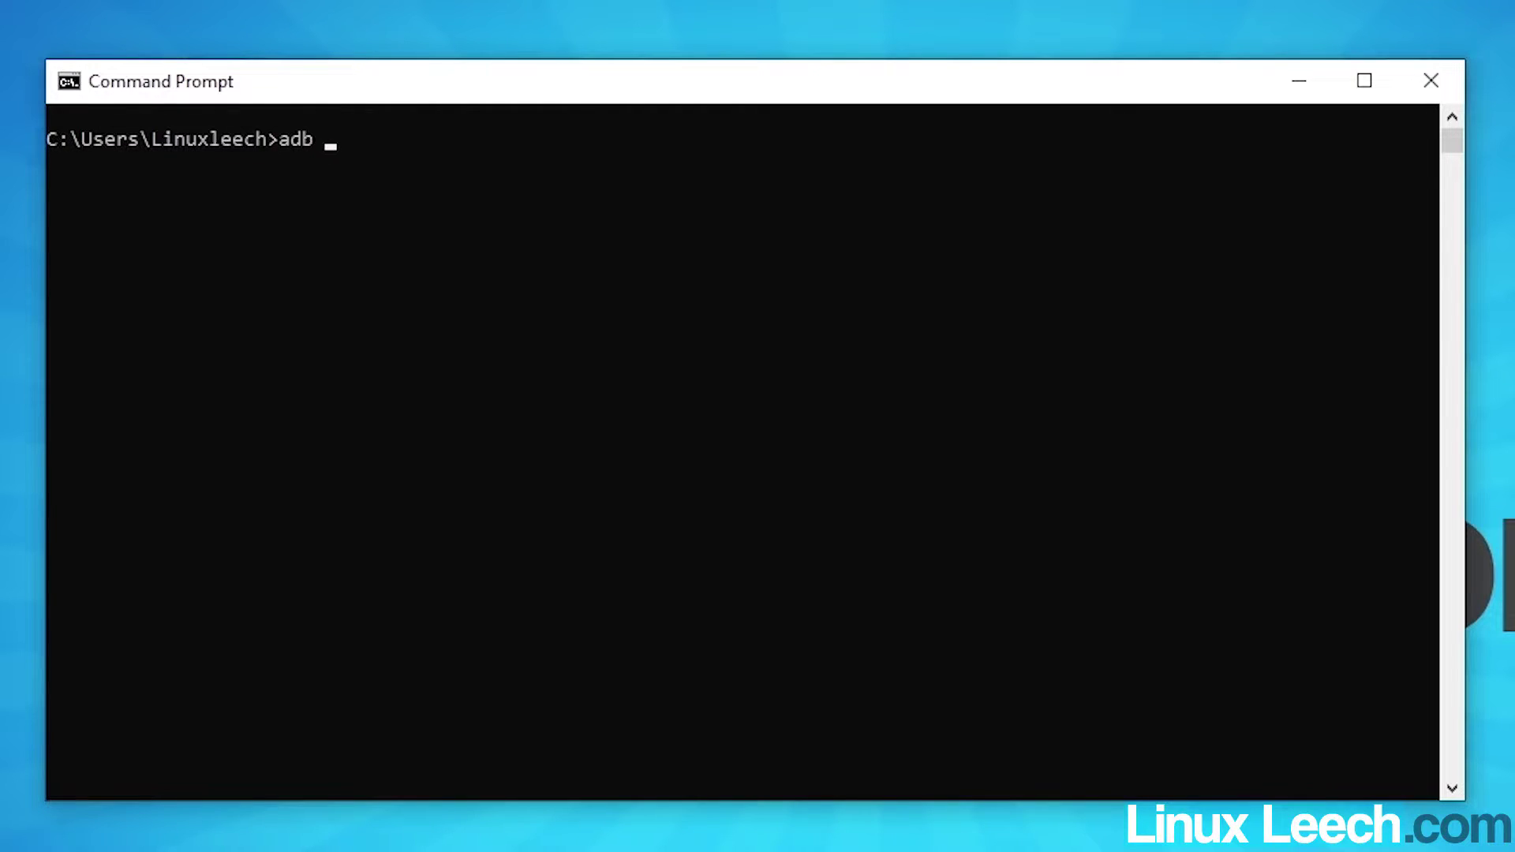
# Step: Start the adb server with adb start-server and list the attached devices with adb devices
pyautogui.write('start-server')
pyautogui.press('Return')
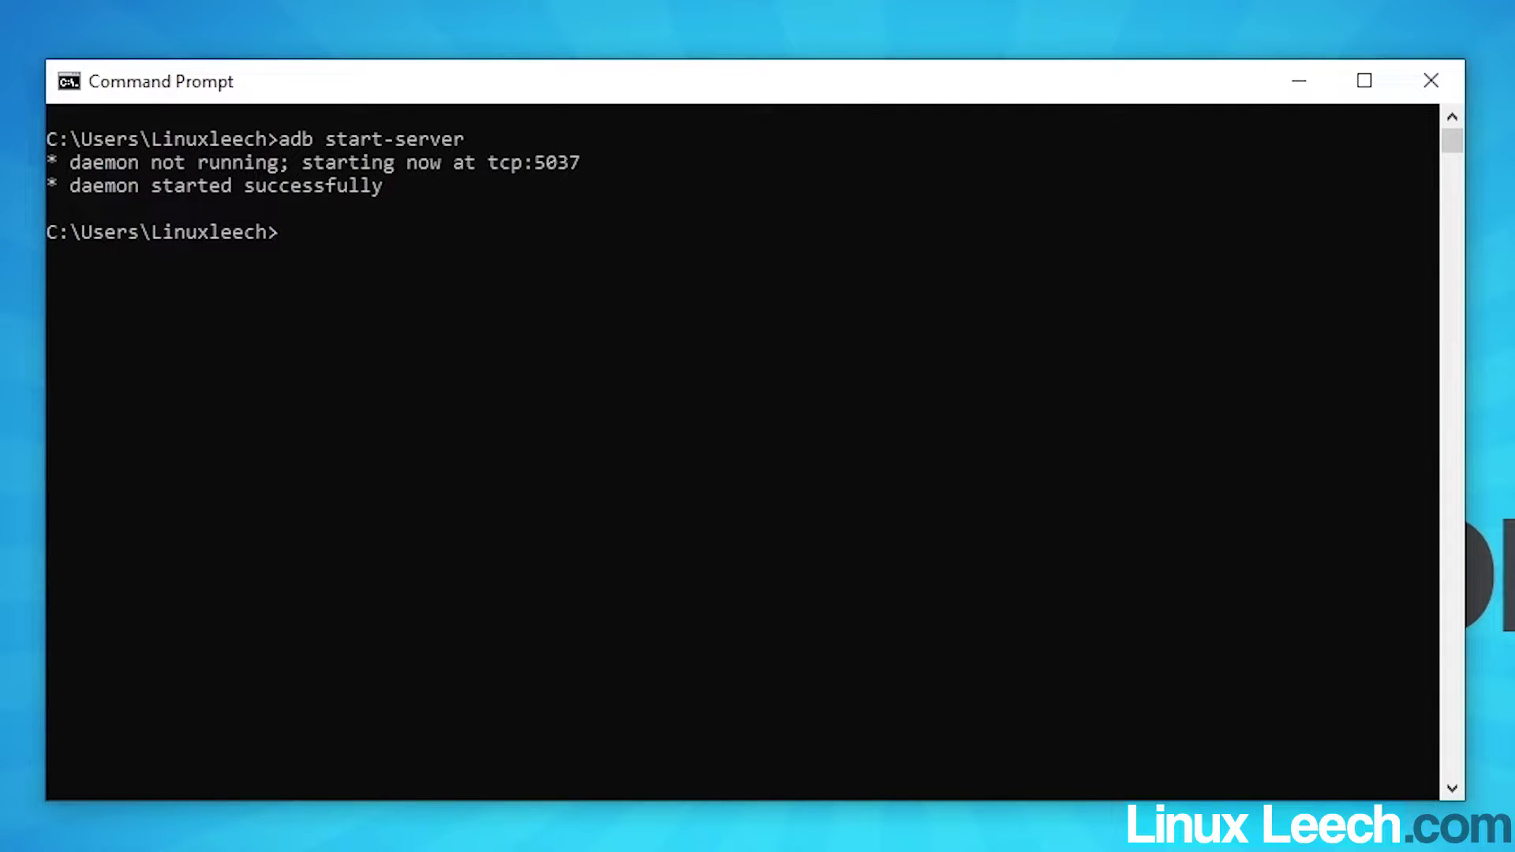
pyautogui.click(363, 259)
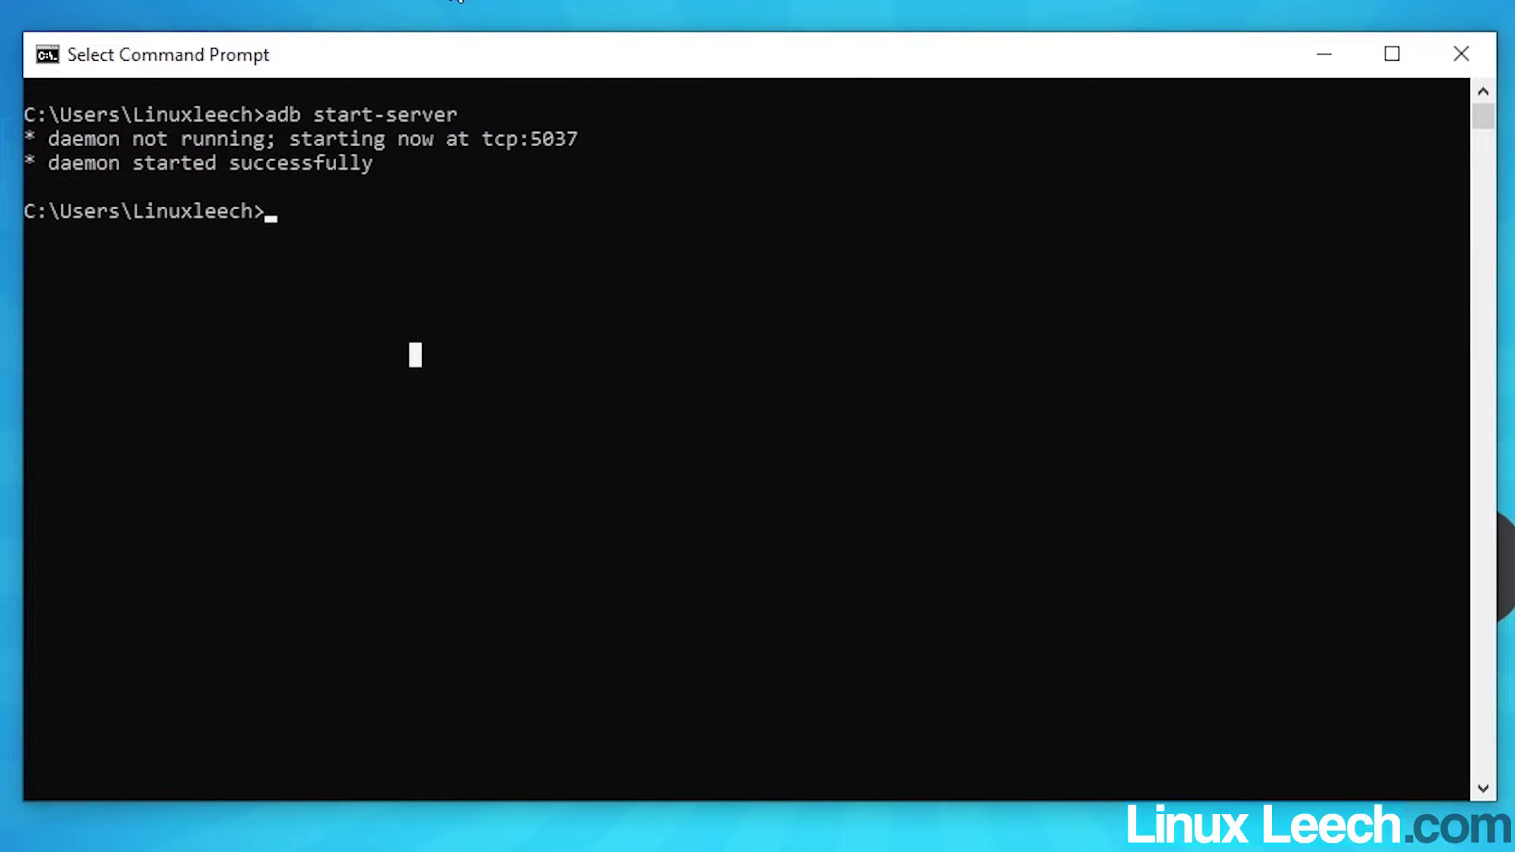
pyautogui.write('a')
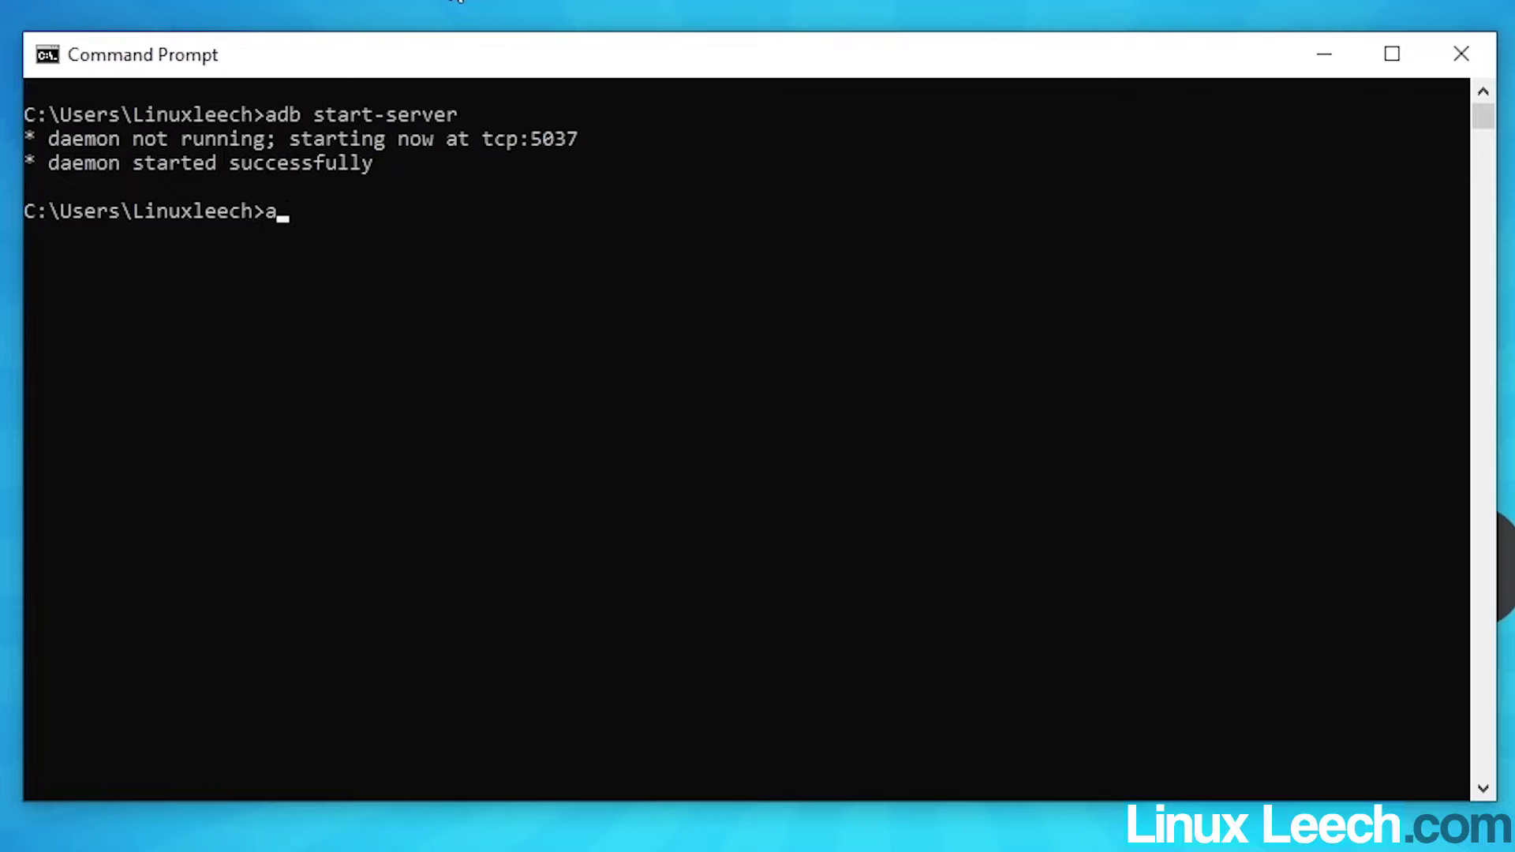
pyautogui.write('db devices')
pyautogui.press('Return')
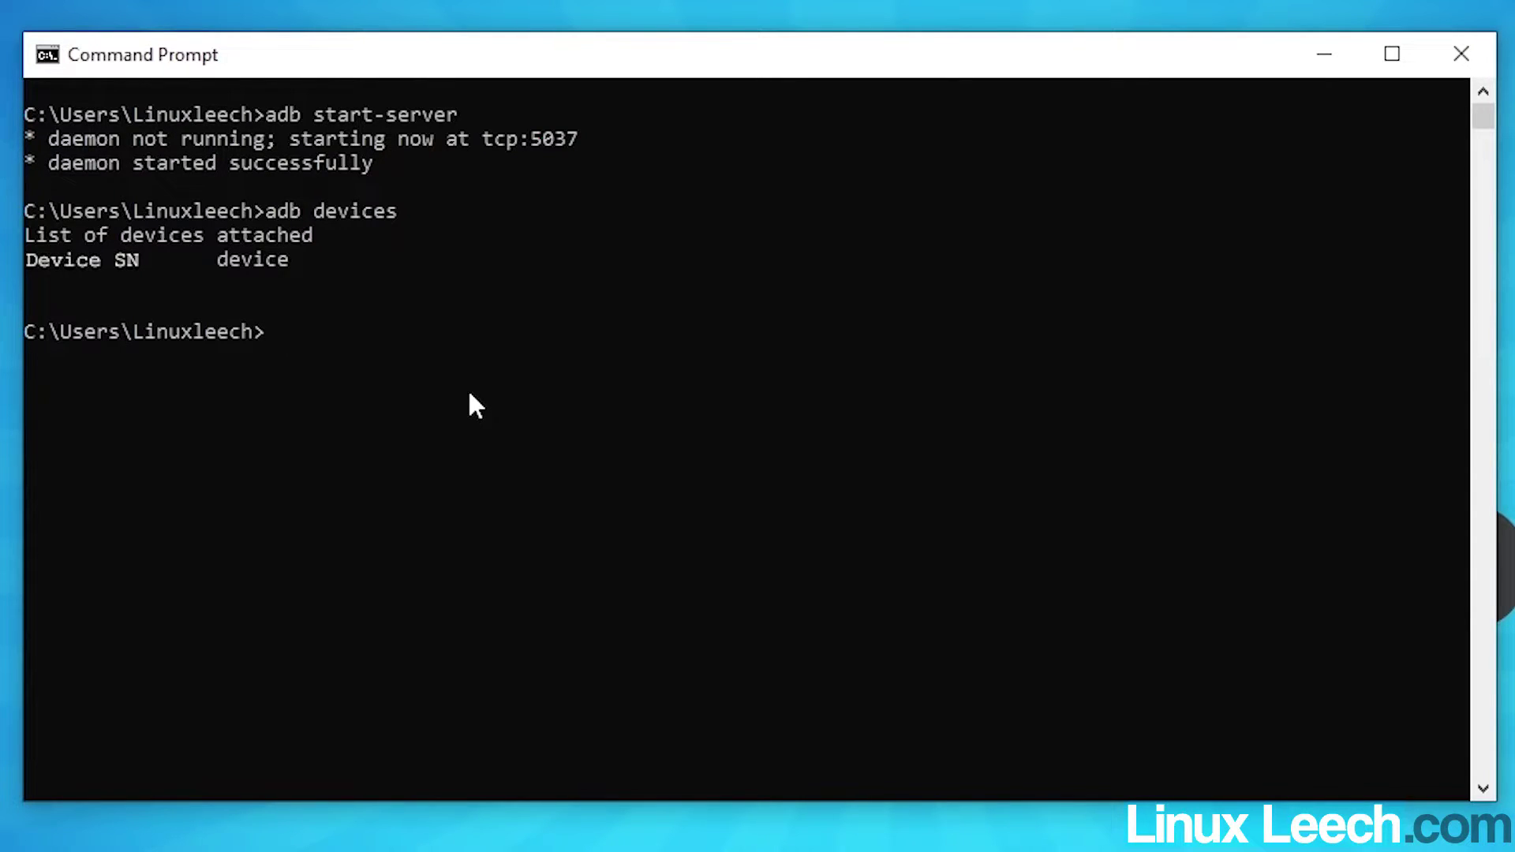
# Step: Launch scrcpy to mirror the phone, open the FAST app on it and return to the phone's home screen
pyautogui.write('scrcpy')
pyautogui.press('Return')
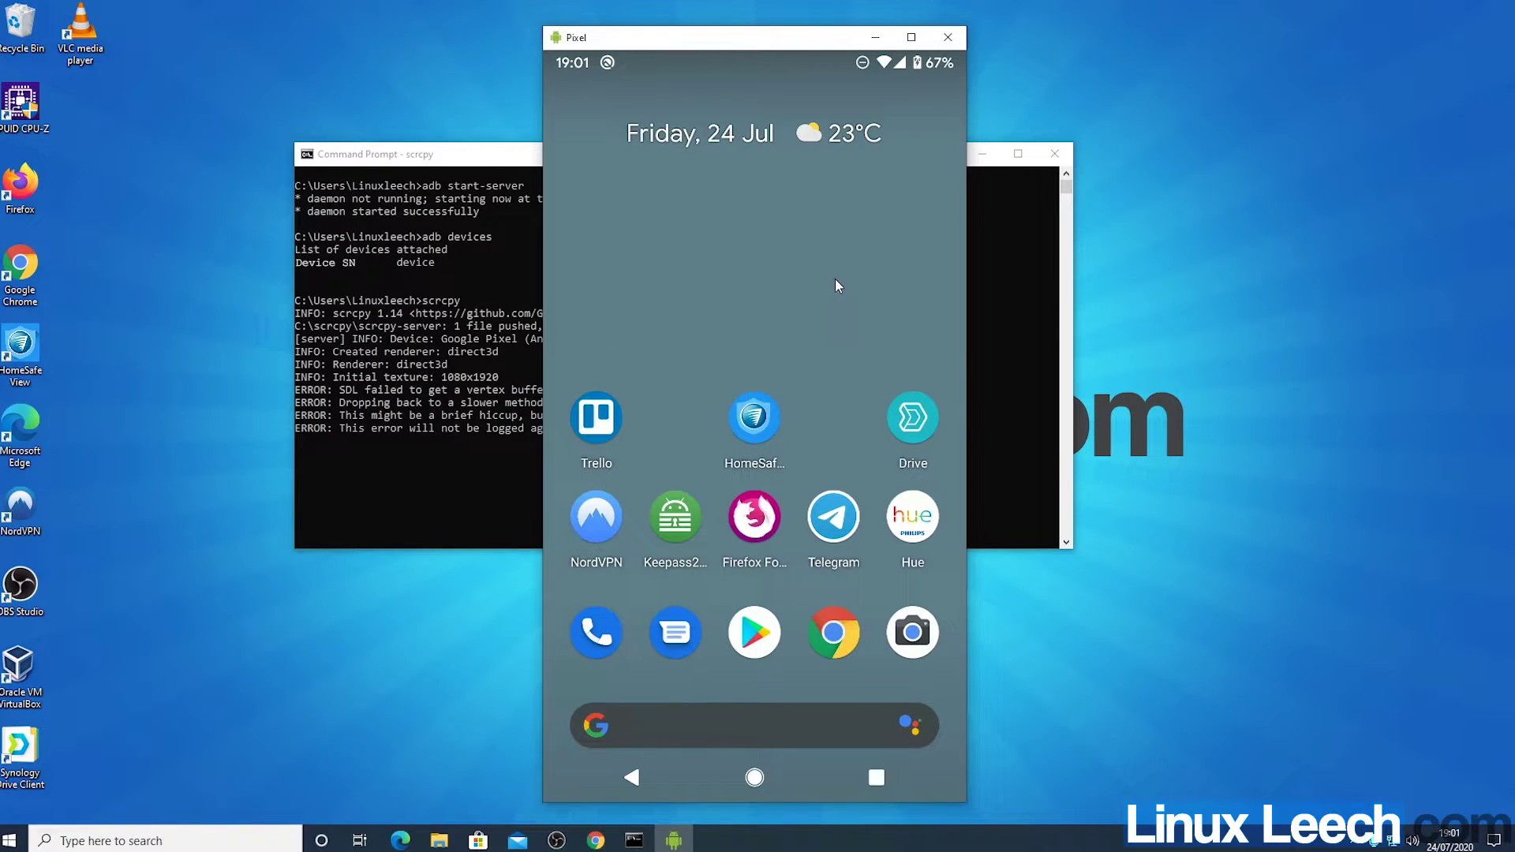
pyautogui.scroll(-1, 801, 281)
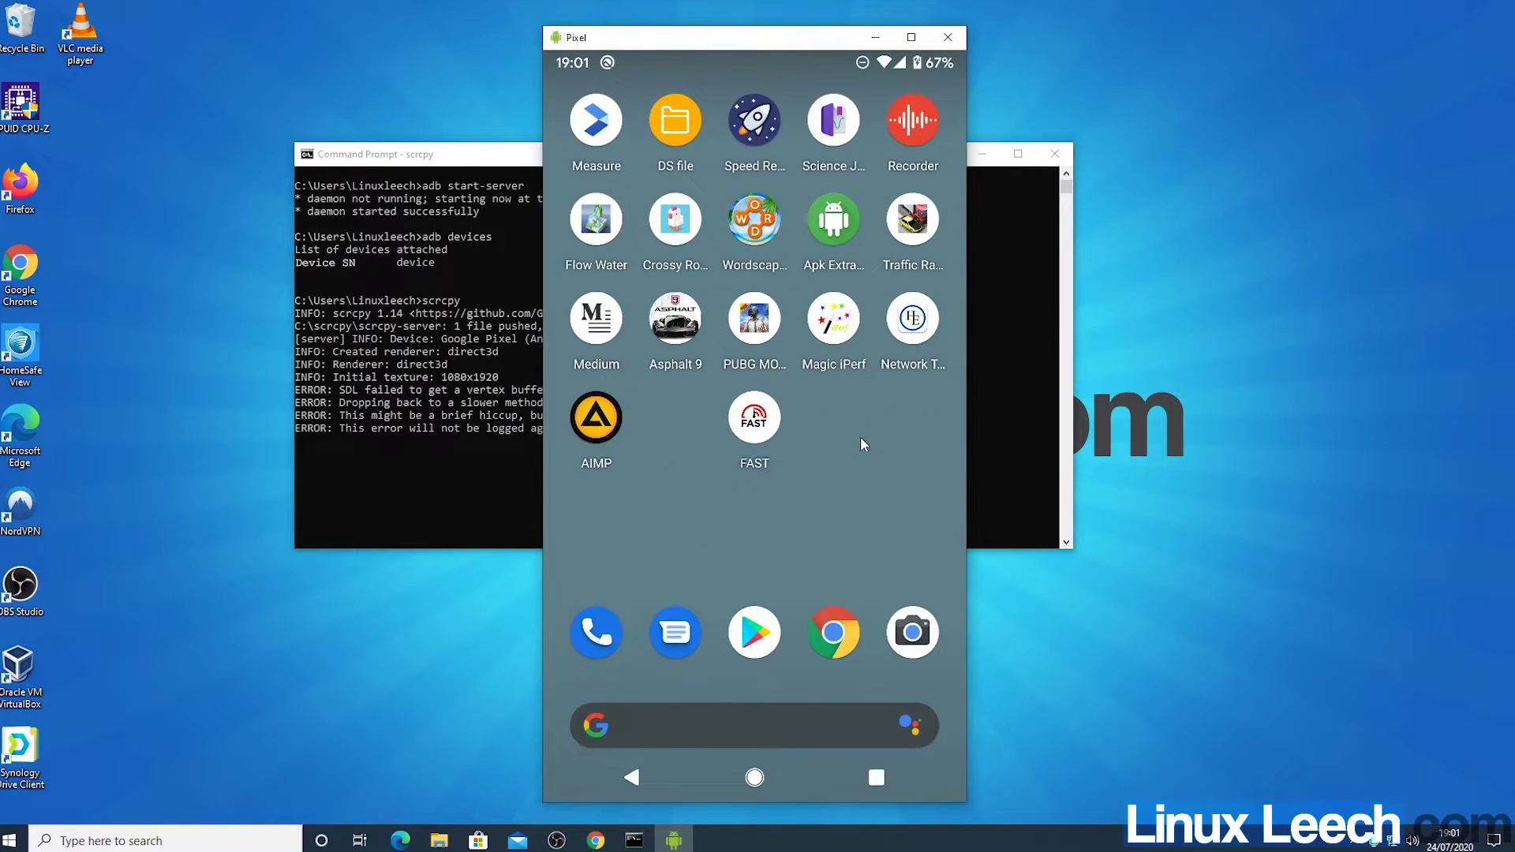
pyautogui.click(754, 424)
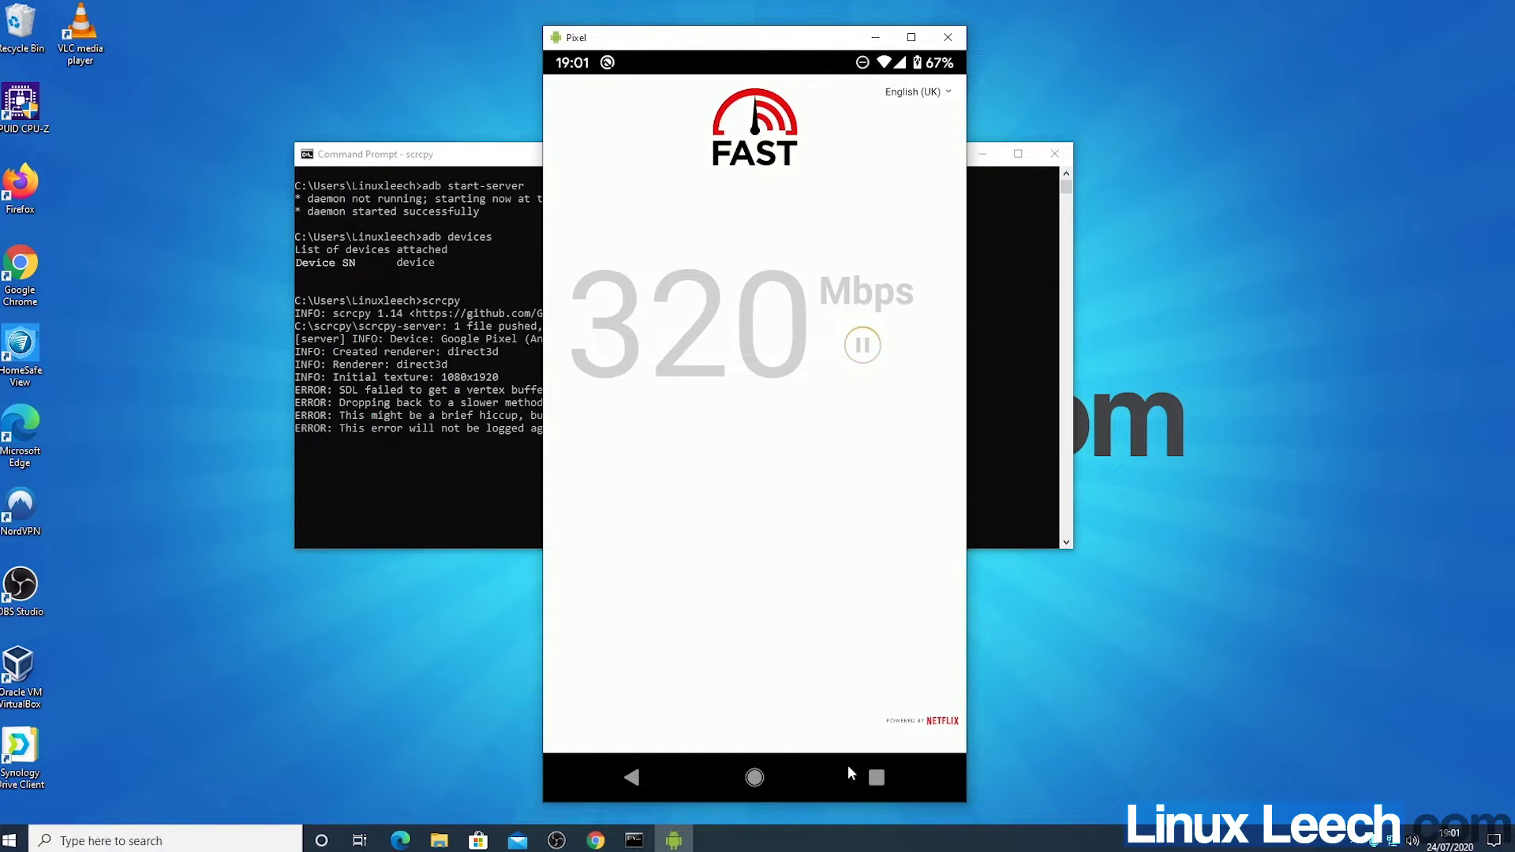
pyautogui.click(755, 778)
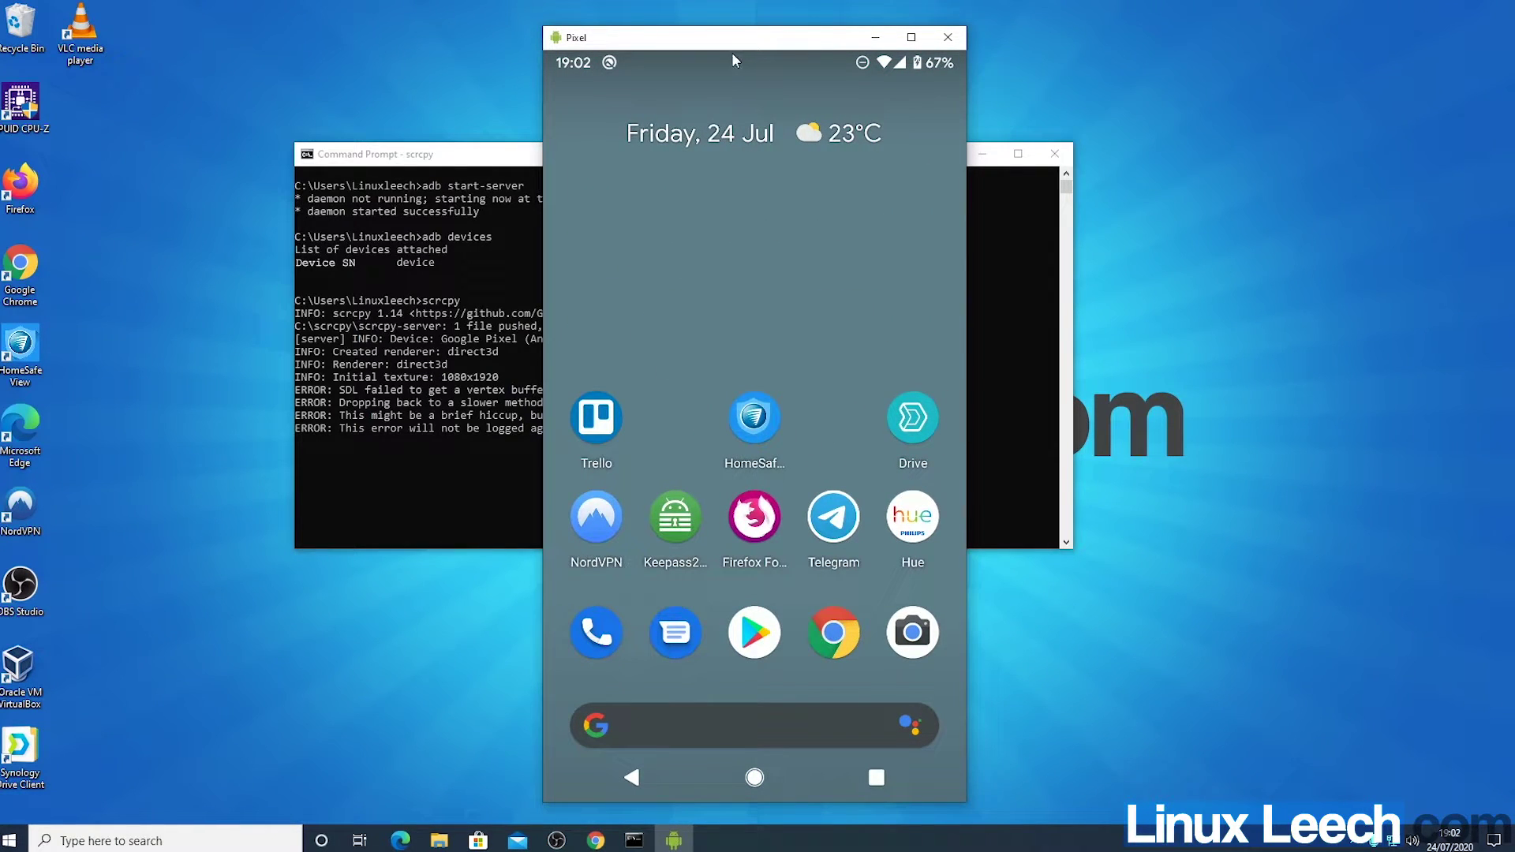
# Step: Close the phone mirror window and run scrcpy again with -r file1.mp4 to record the session
pyautogui.moveTo(756, 38); pyautogui.dragTo(728, 27)
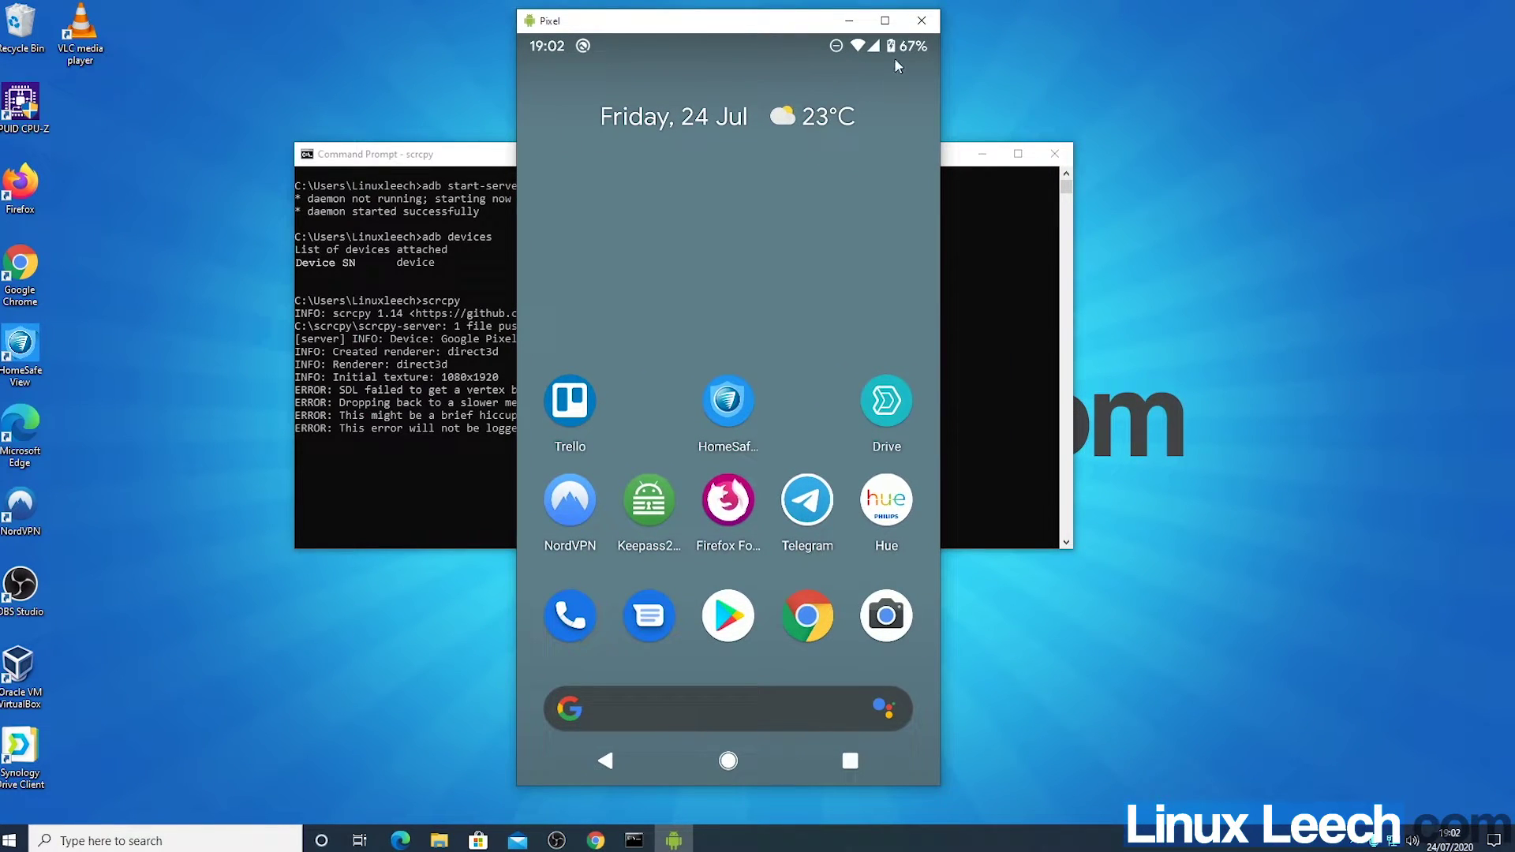
pyautogui.click(921, 20)
pyautogui.click(457, 455)
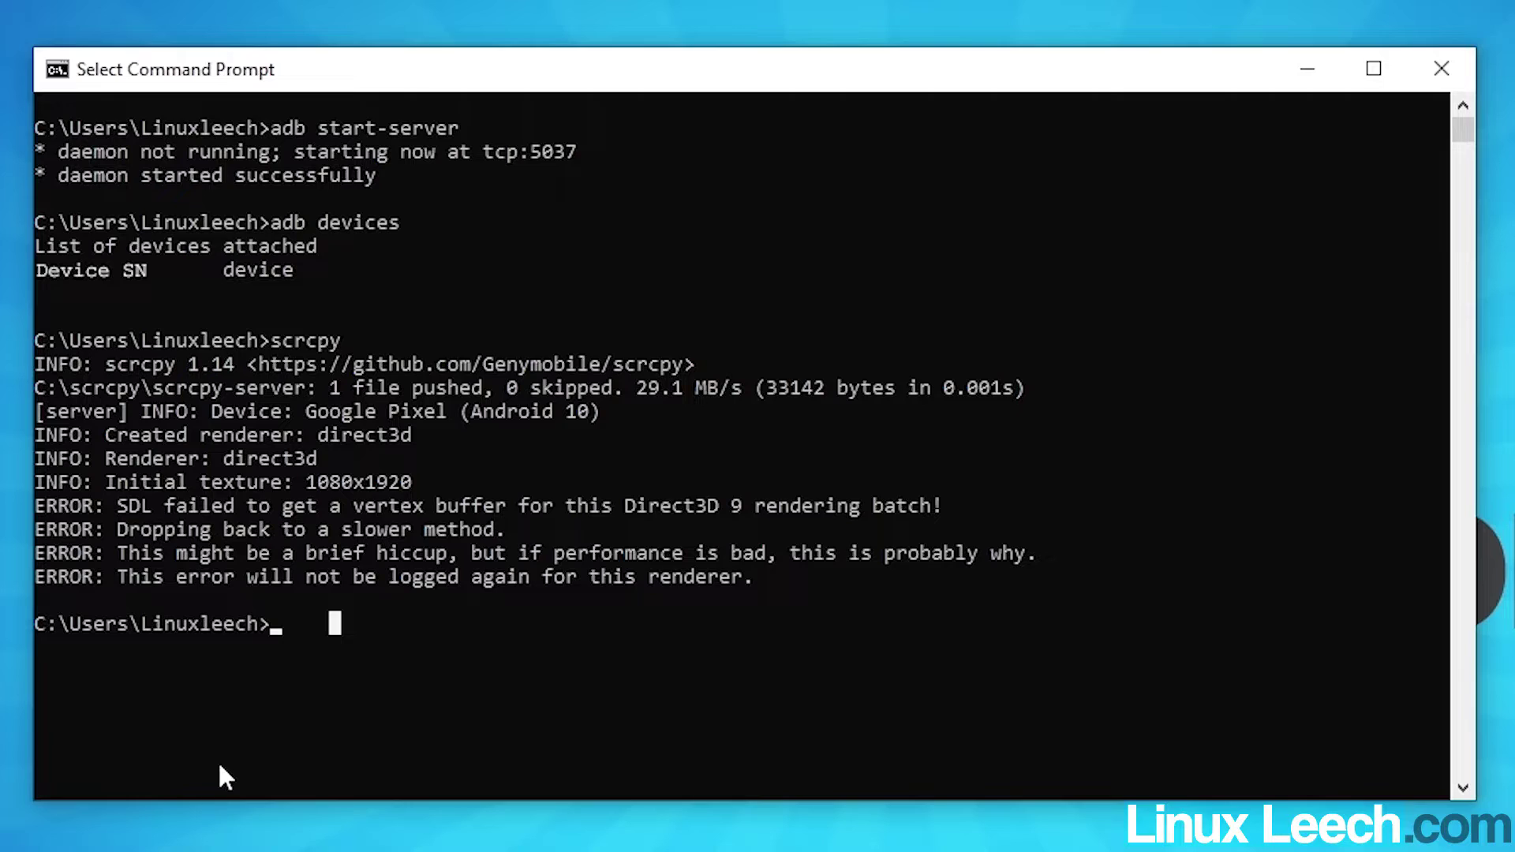
pyautogui.write('scrcpy')
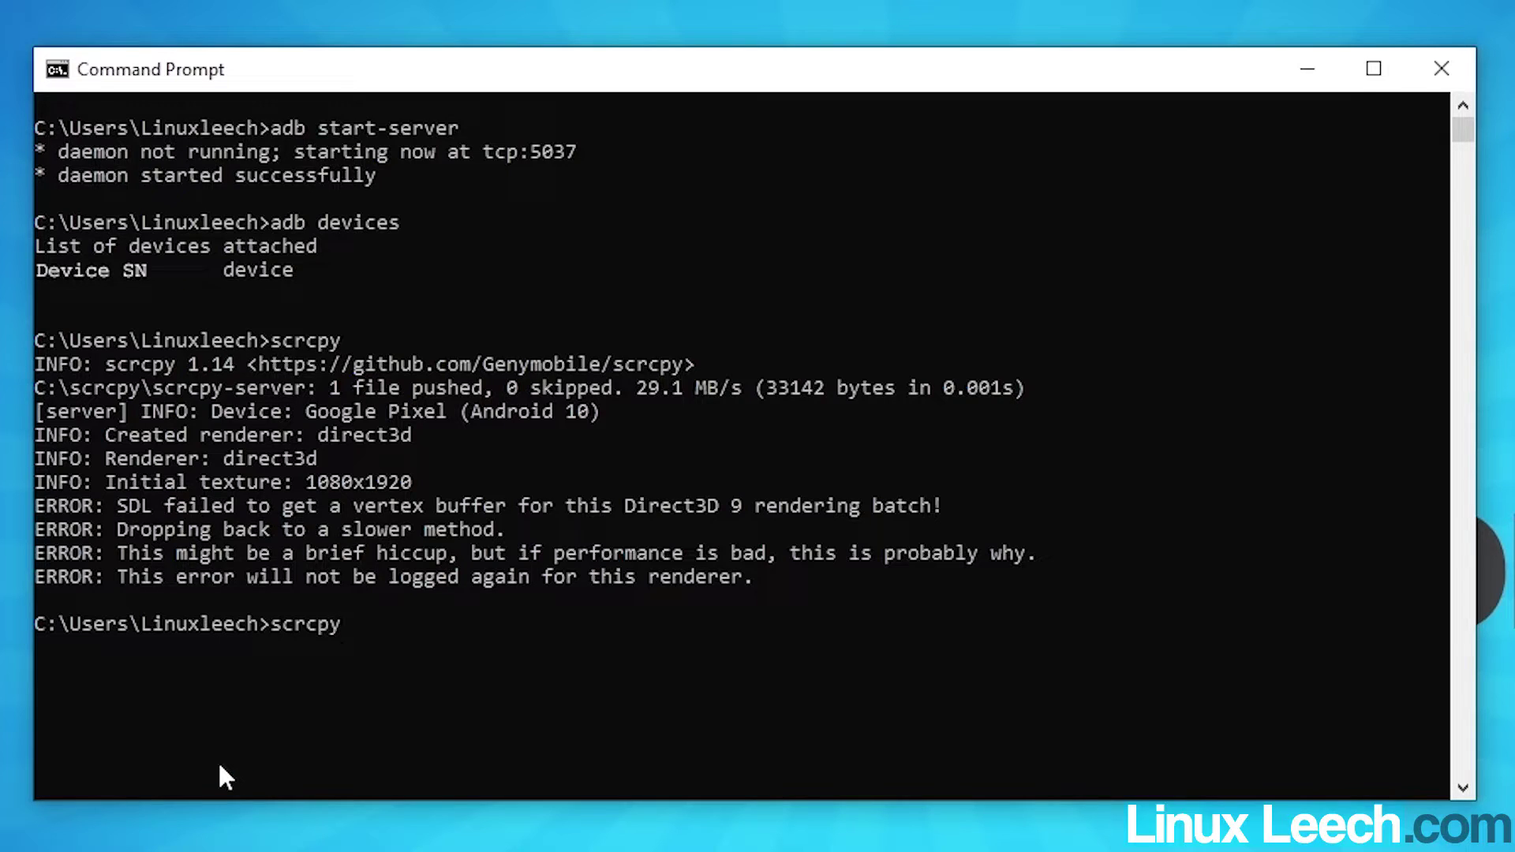
pyautogui.write(' -r file1.mp4')
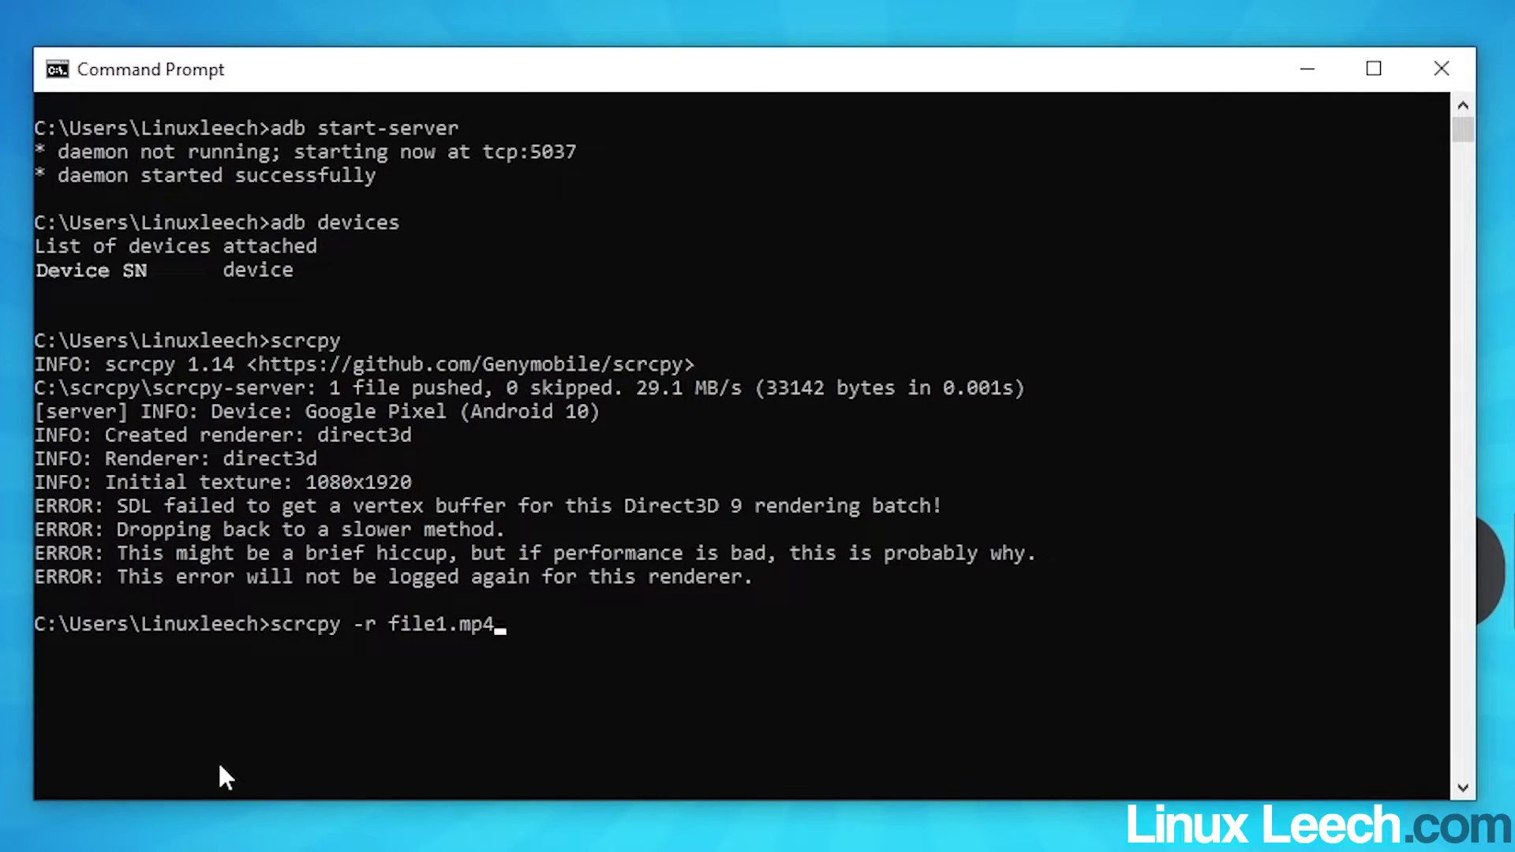
pyautogui.press('Return')
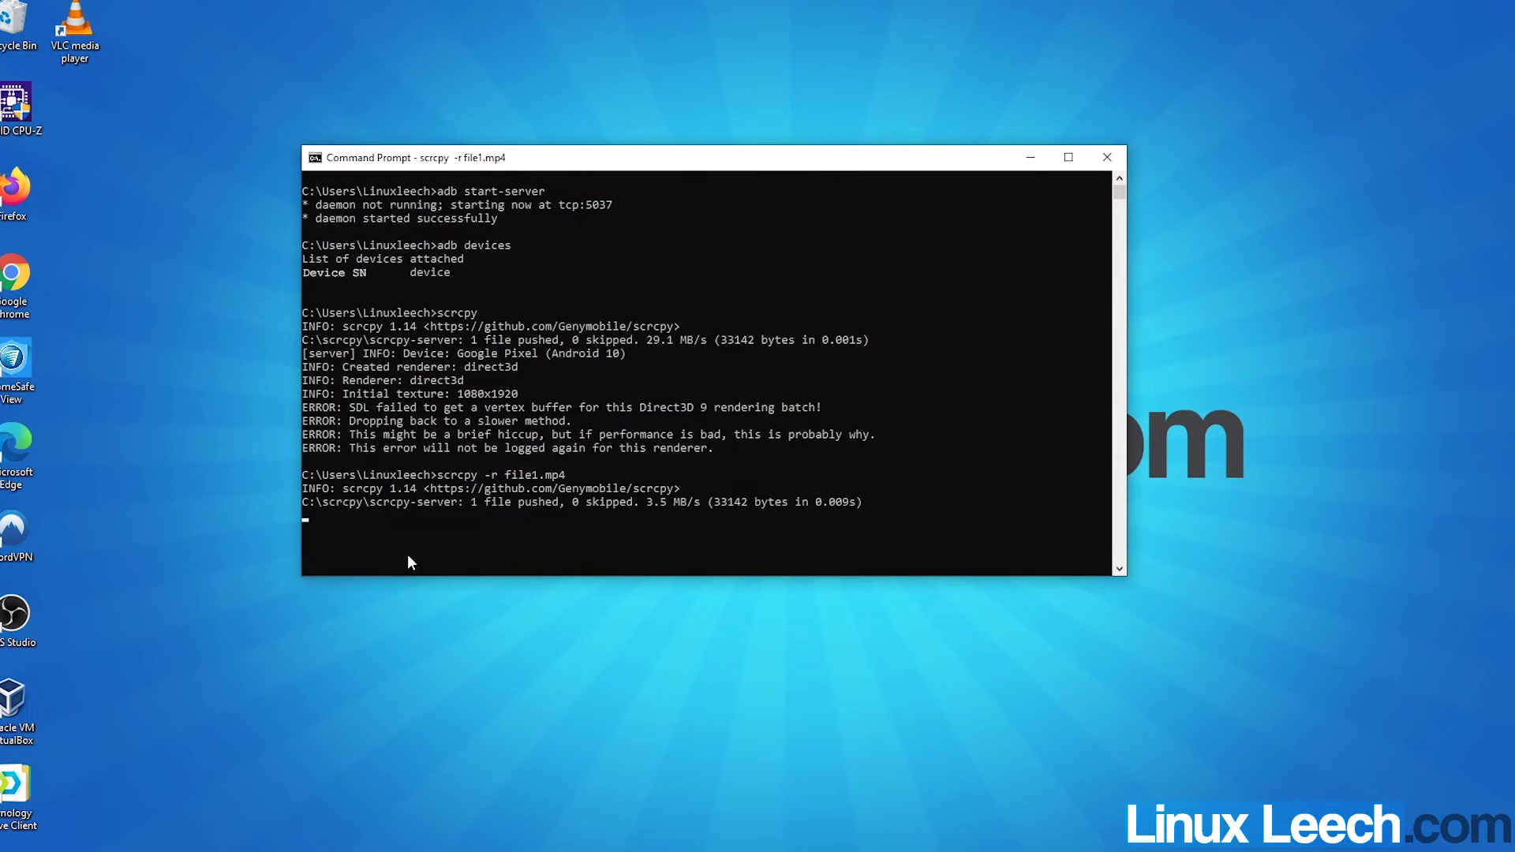
# Step: Swipe between the phone's home screens and open the FAST app, closing the mirror window to finish the recording
pyautogui.moveTo(868, 311); pyautogui.dragTo(670, 299)
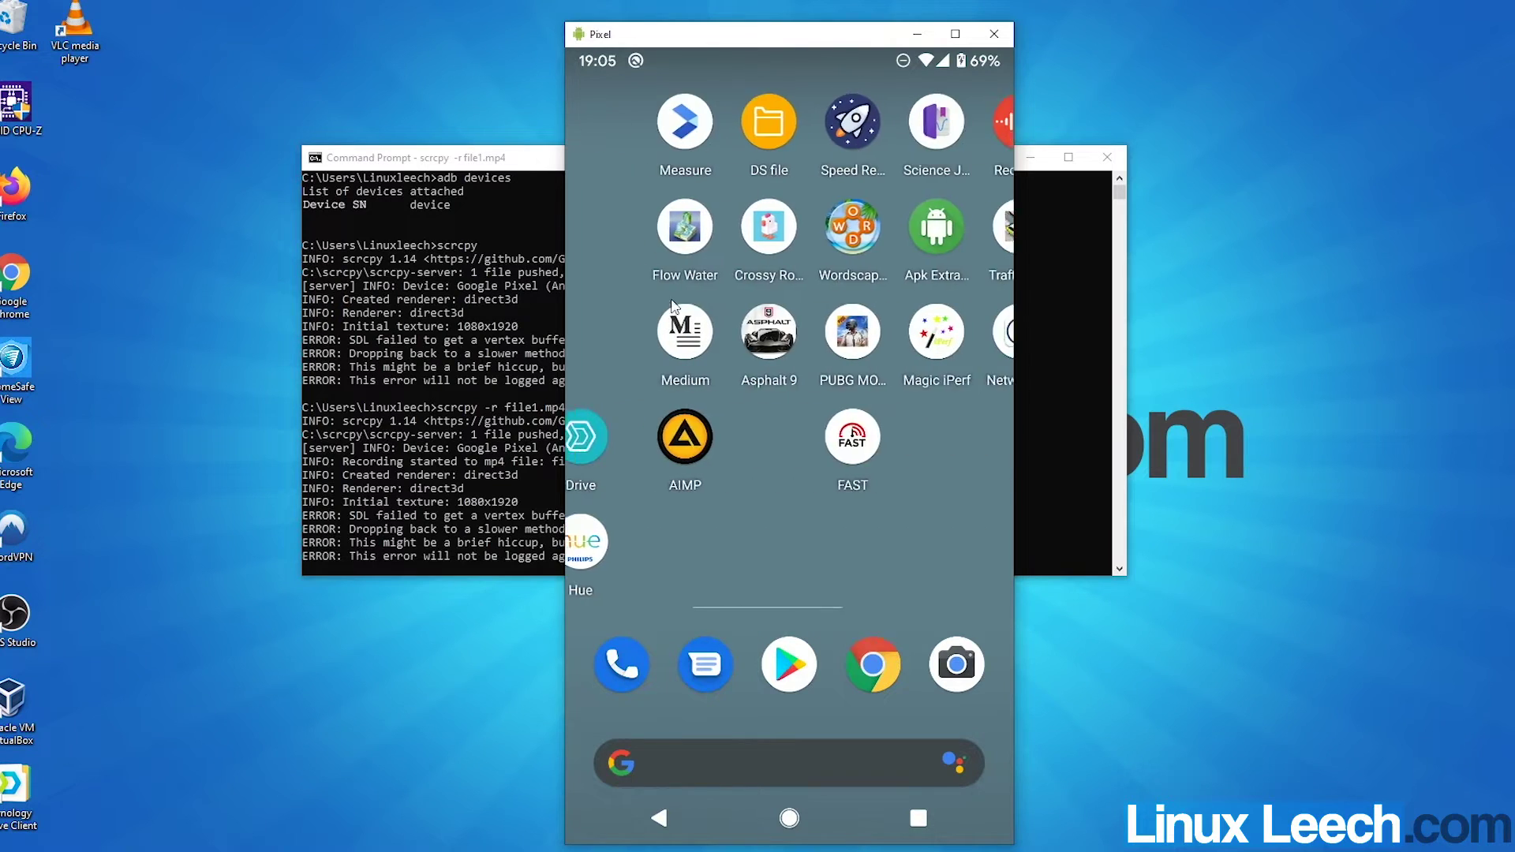
pyautogui.moveTo(689, 480); pyautogui.dragTo(1006, 480)
pyautogui.scroll(-1, 821, 296)
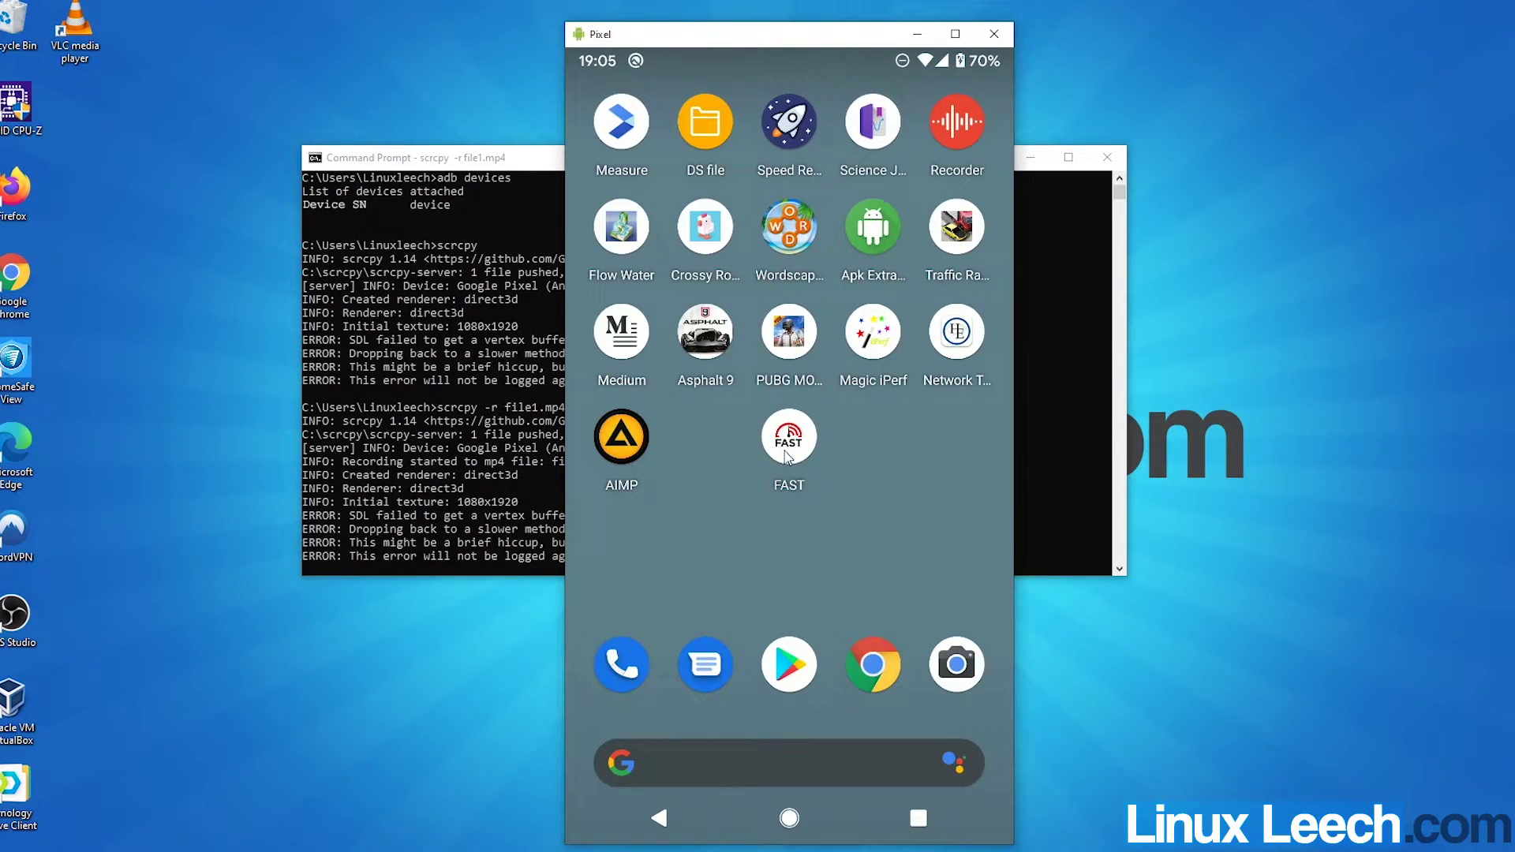
pyautogui.click(787, 457)
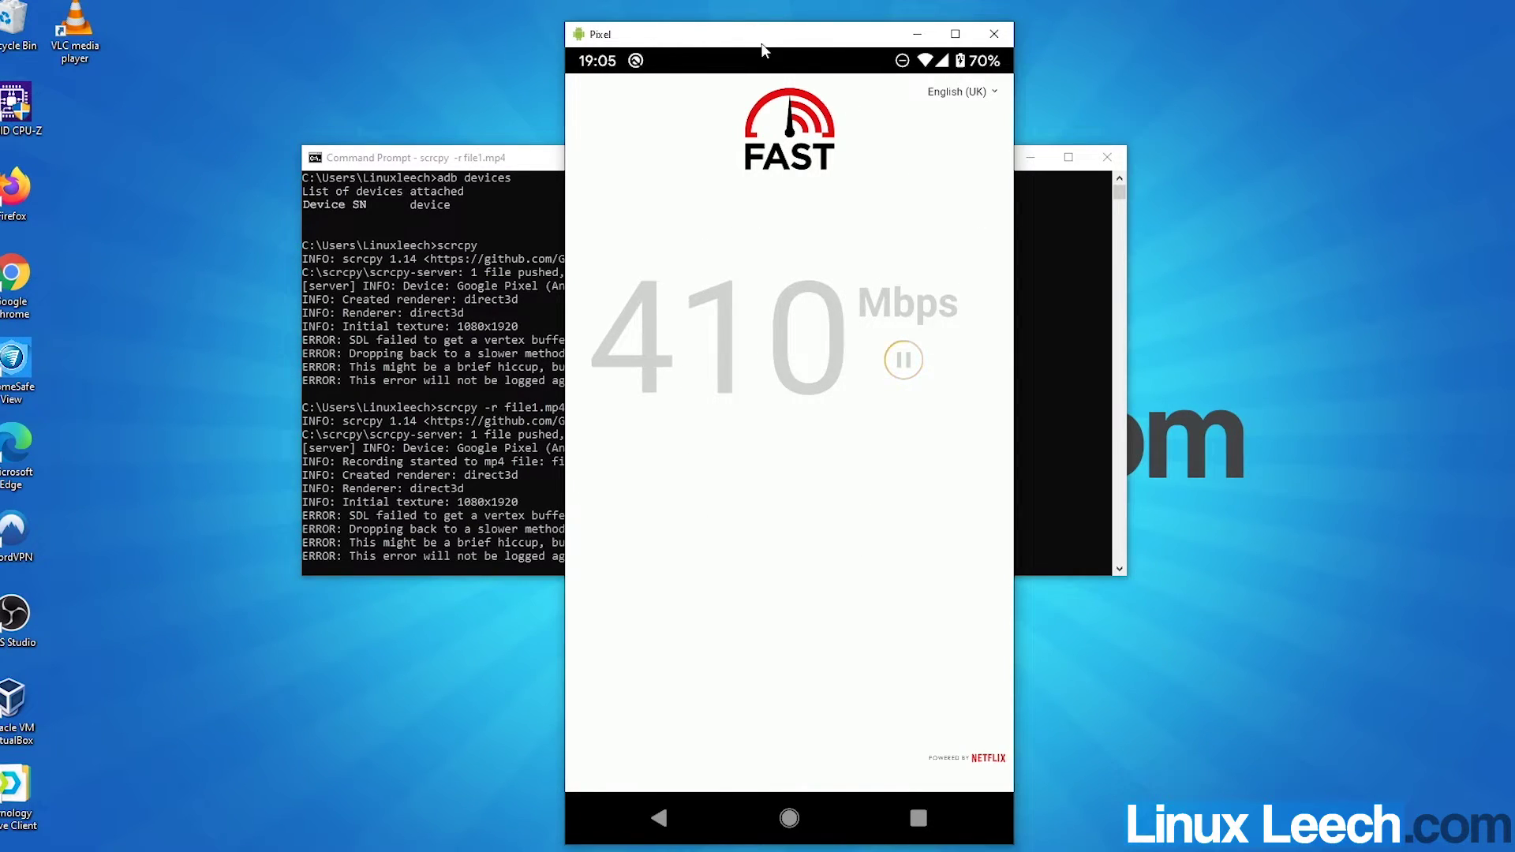
pyautogui.click(992, 37)
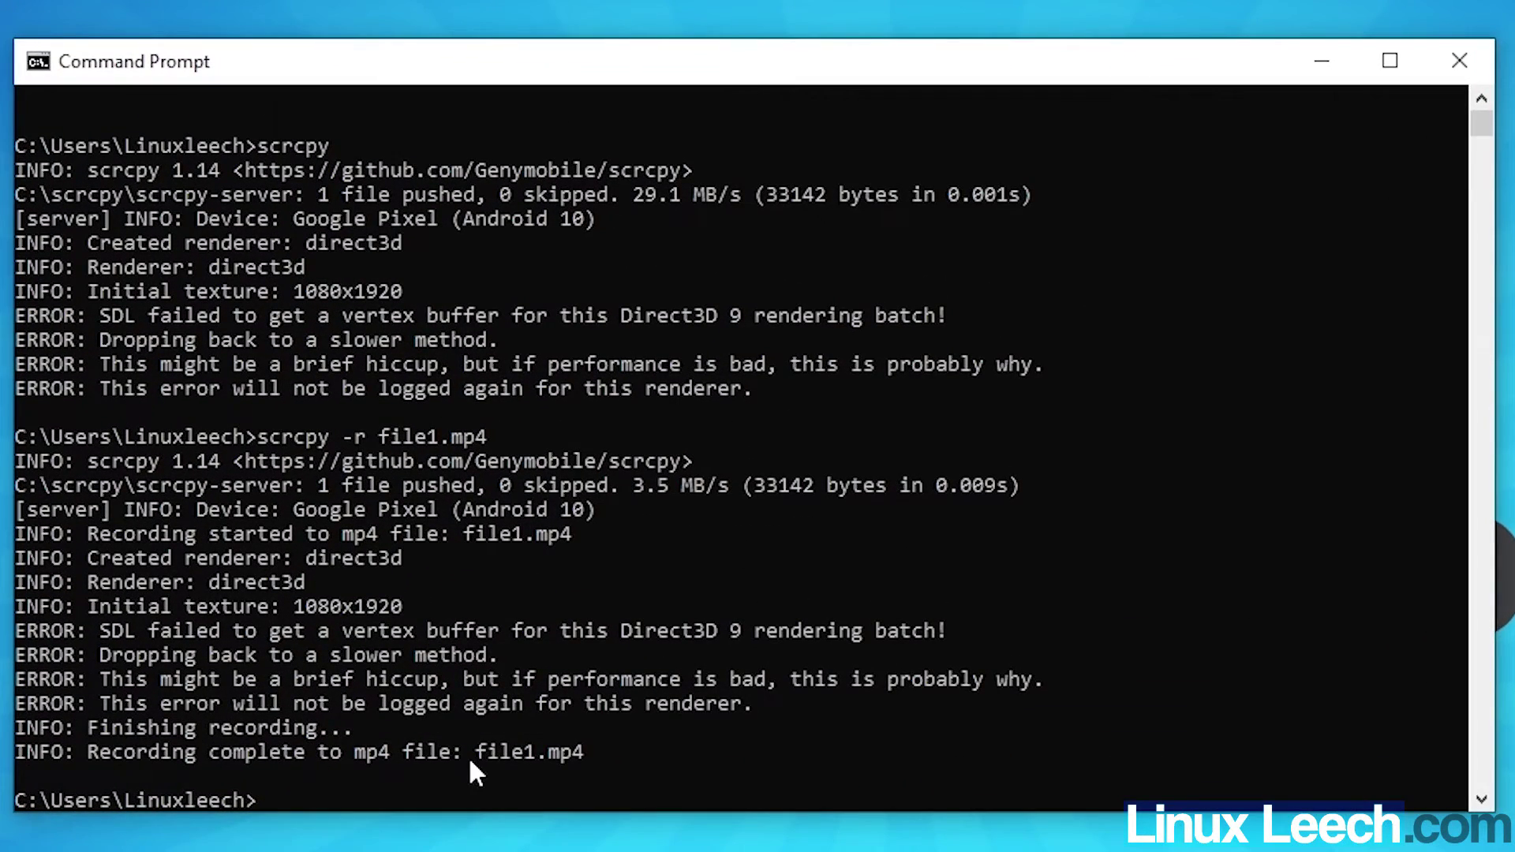
# Step: List the current directory's contents with dir and try to play file1.mp4 with mpv
pyautogui.click(496, 780)
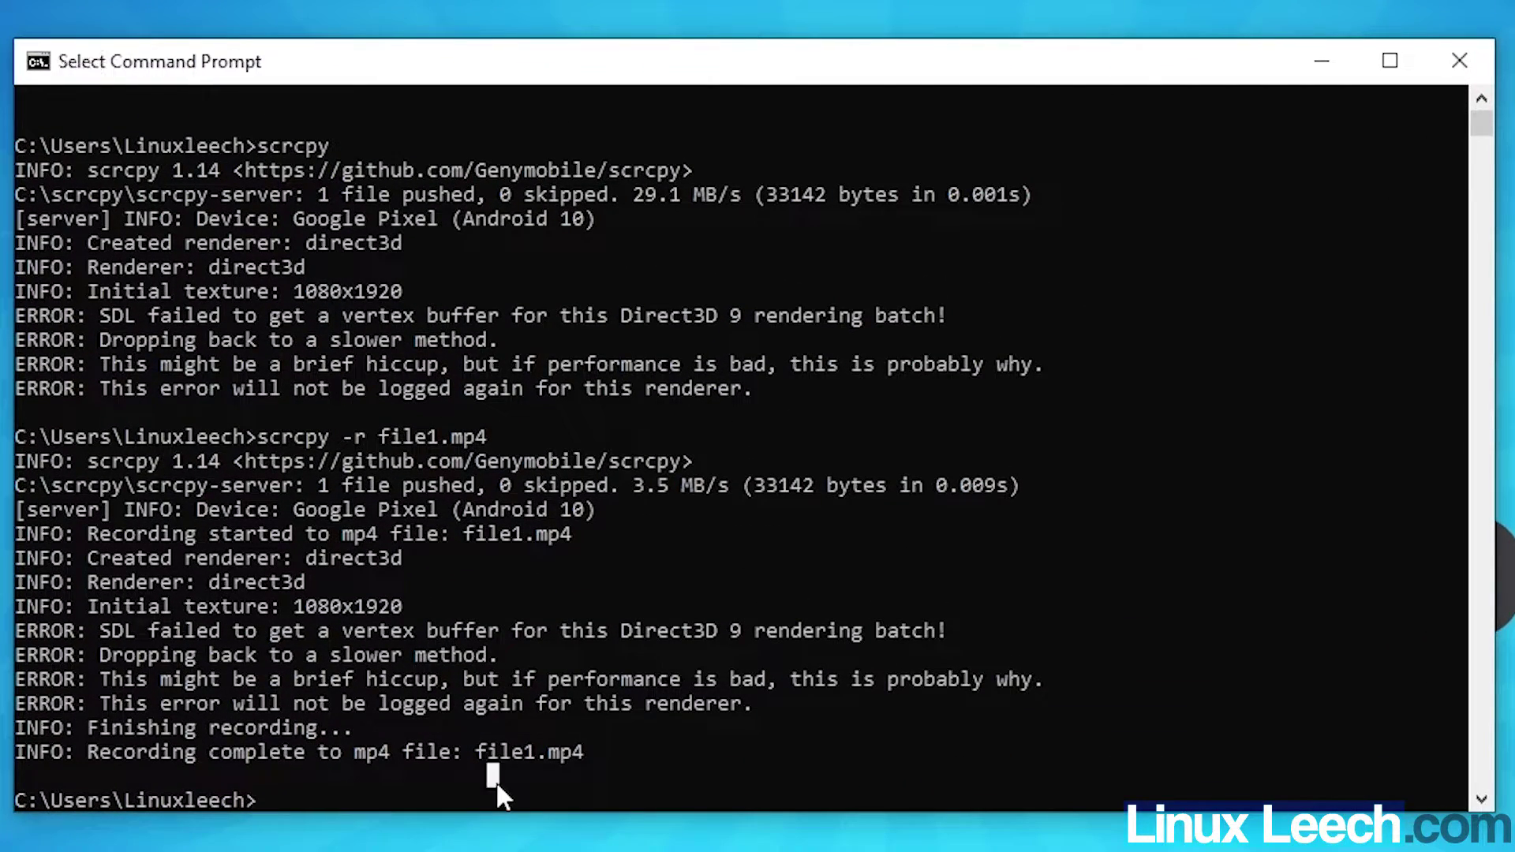
pyautogui.write('dir')
pyautogui.press('Return')
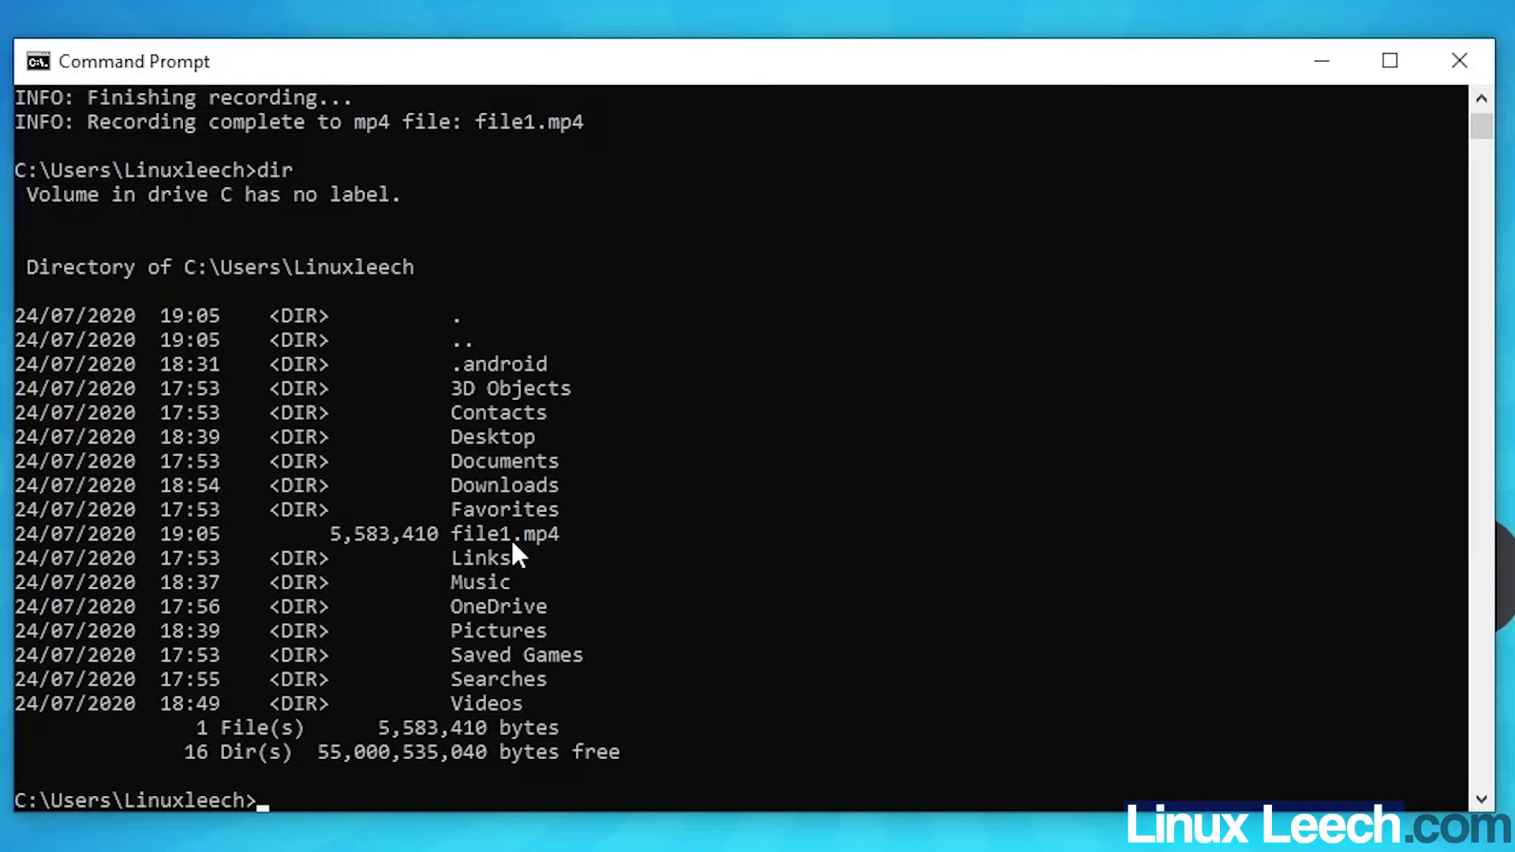
pyautogui.write('mpv file1.mp4')
pyautogui.press('Return')
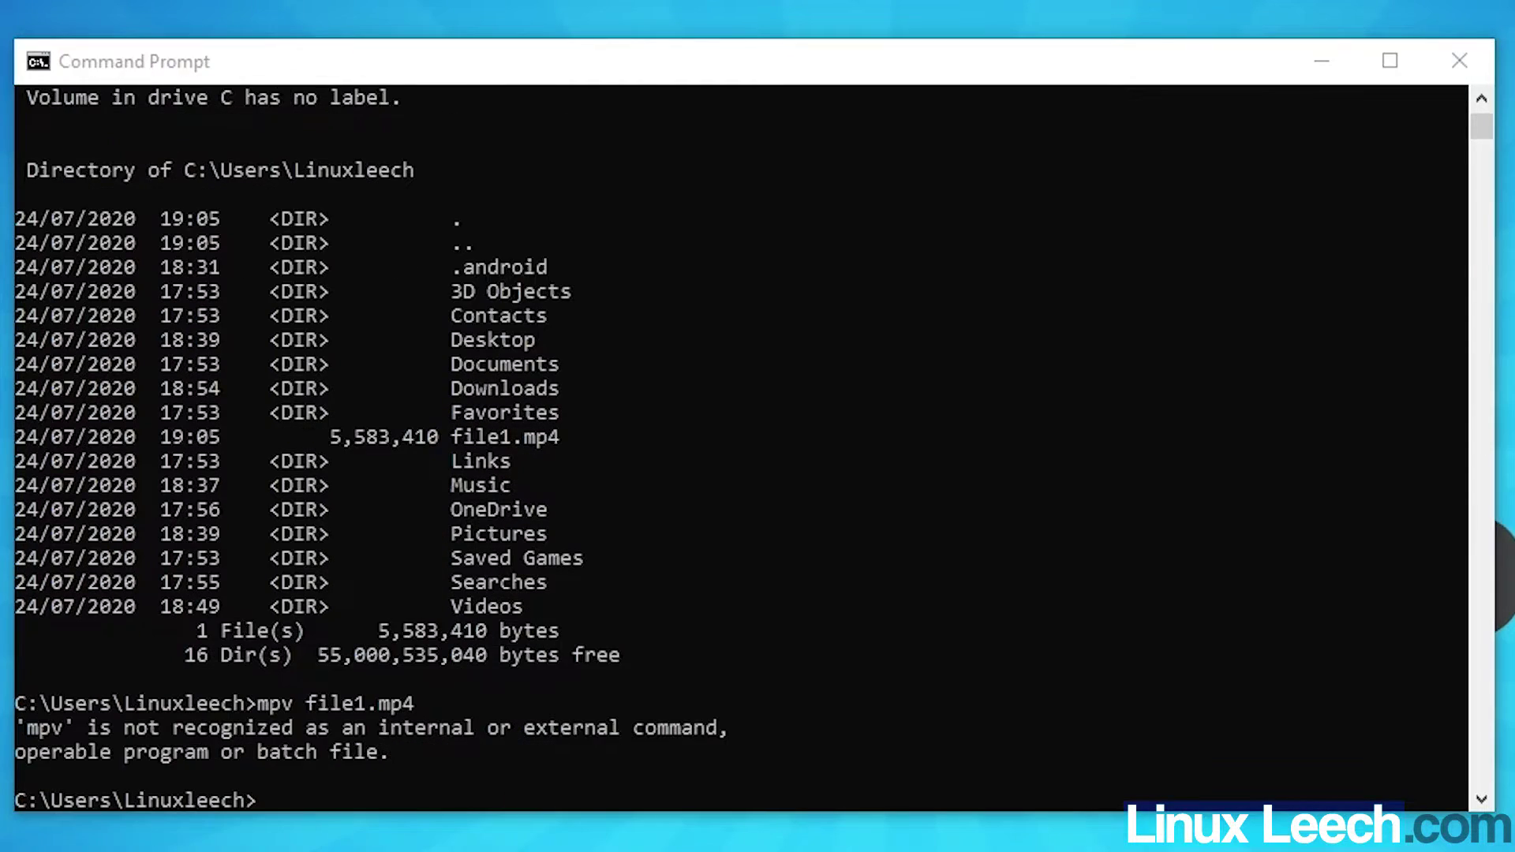
# Step: Open the user's home folder in File Explorer and play the file1 recording, skipping ahead through it
pyautogui.press('super+e')
pyautogui.click(667, 400)
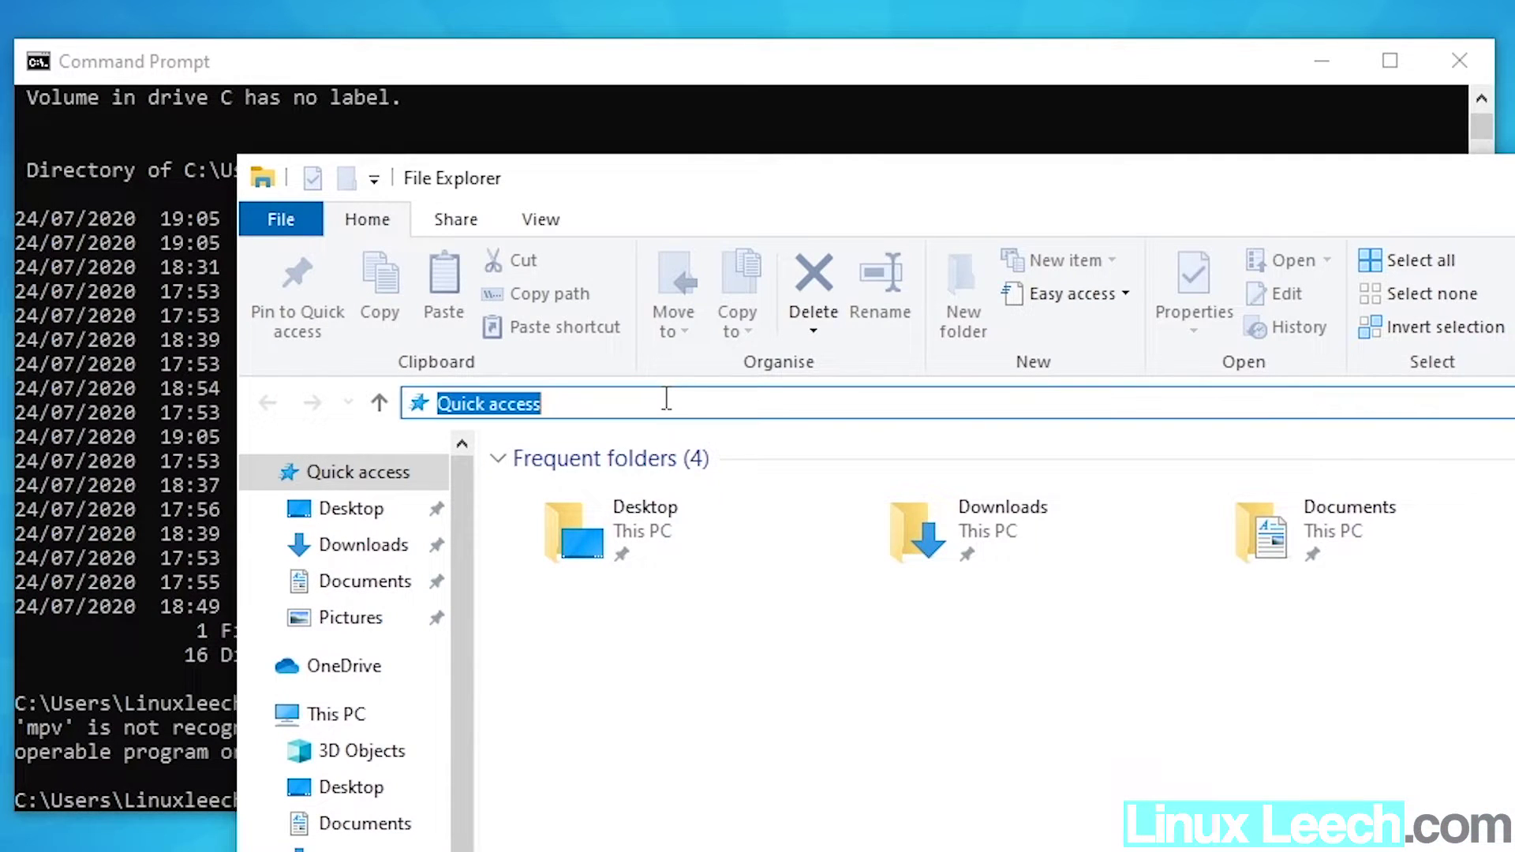
pyautogui.write('.')
pyautogui.press('Return')
pyautogui.click(817, 620)
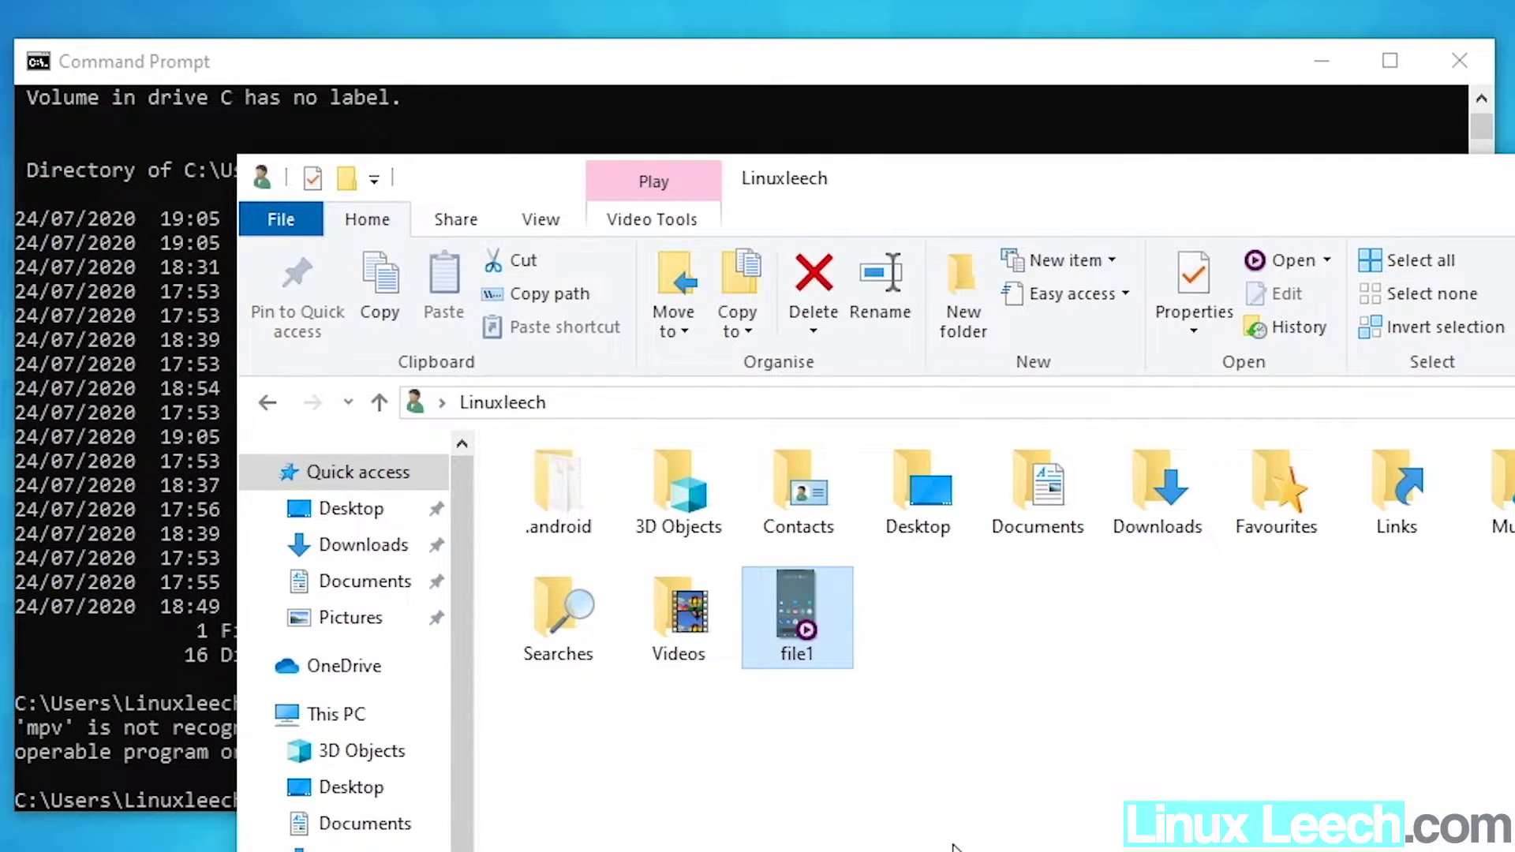
pyautogui.doubleClick(800, 623)
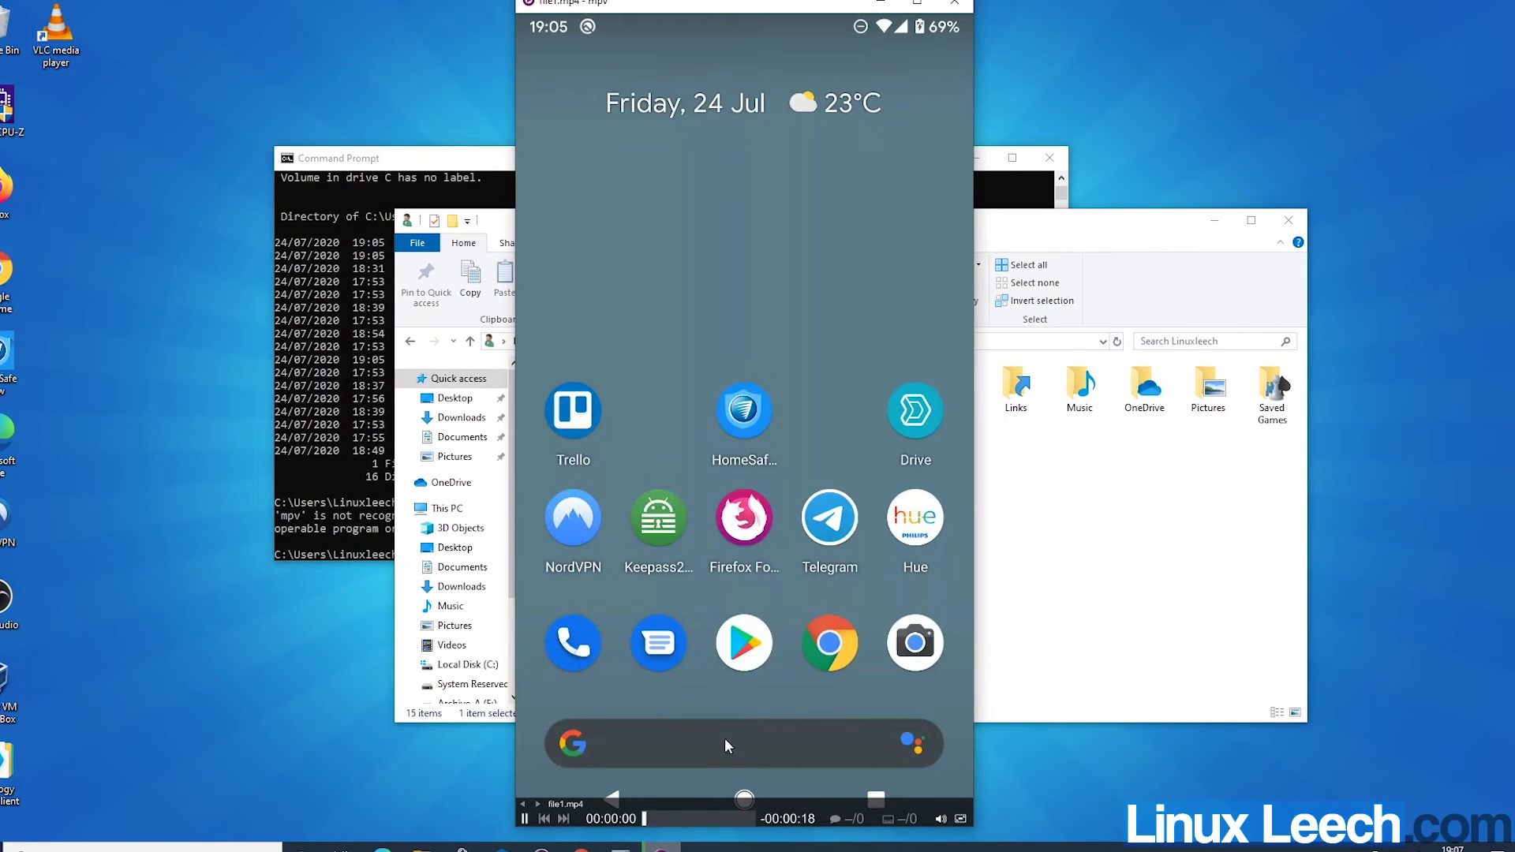
pyautogui.click(695, 819)
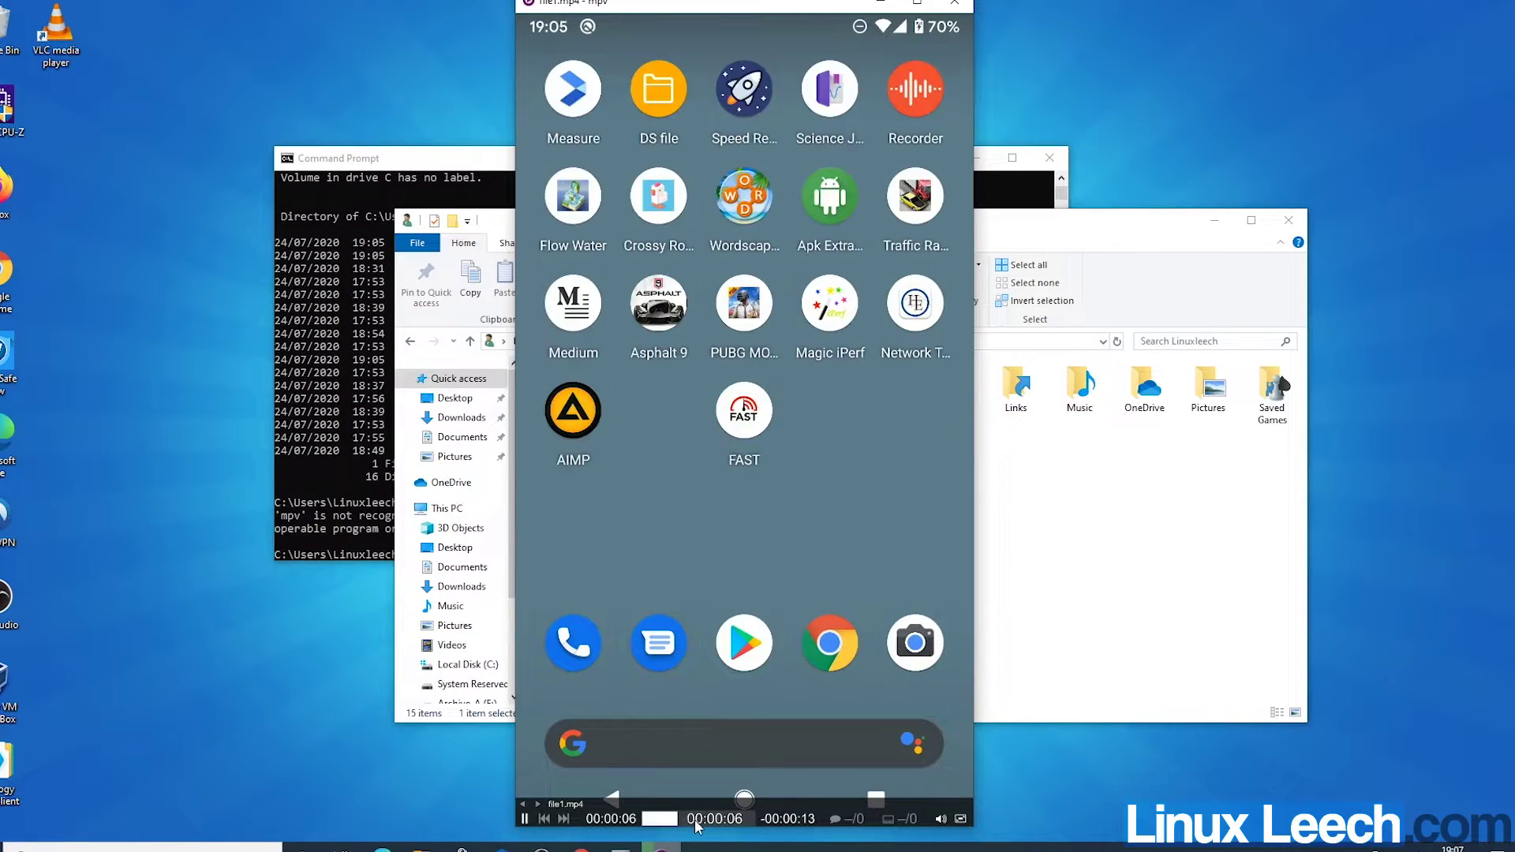
pyautogui.click(719, 818)
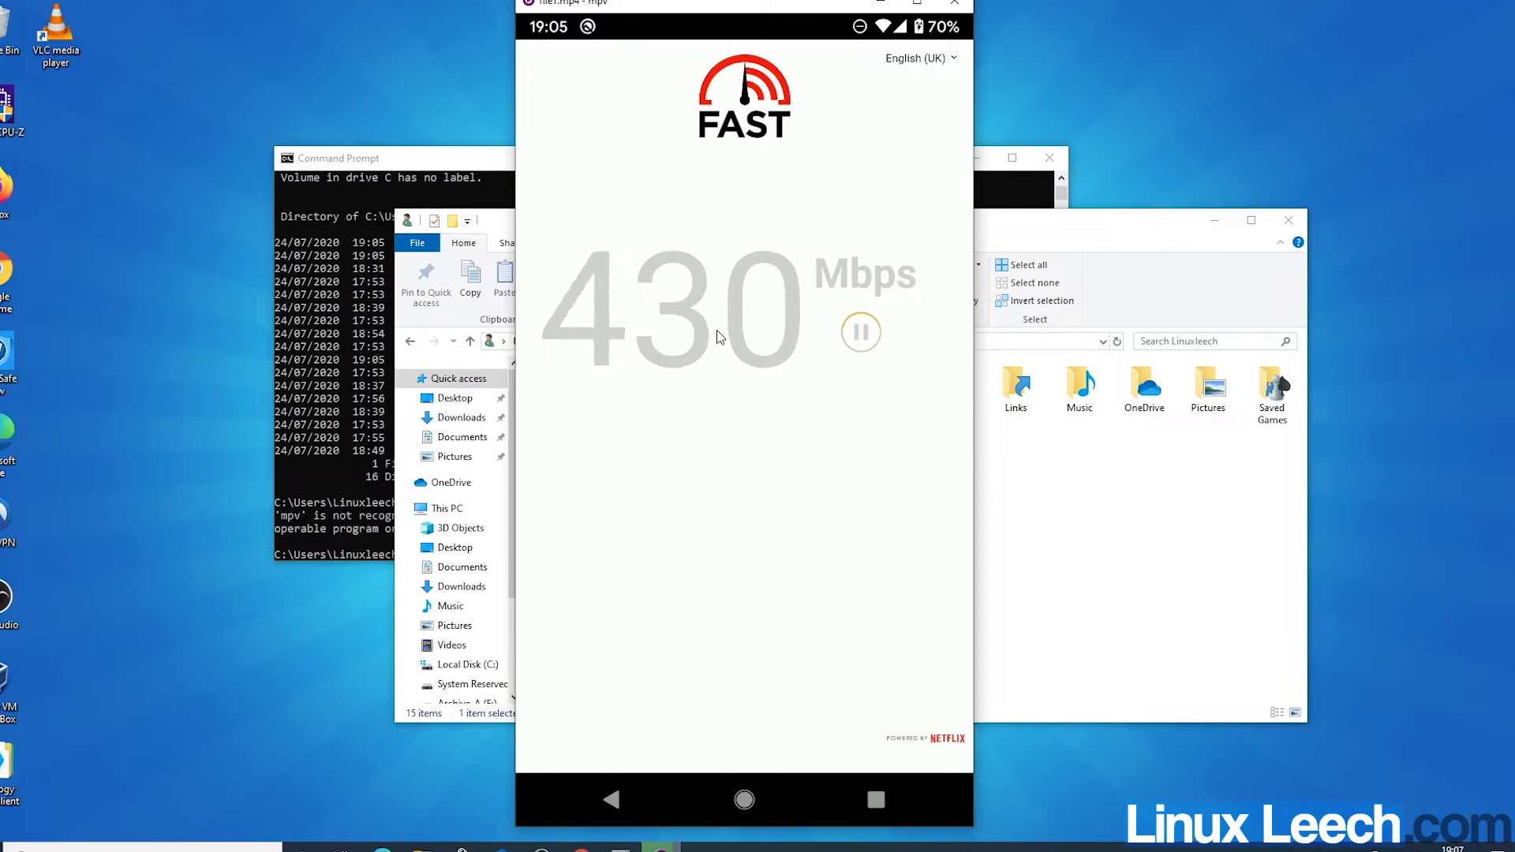
# Step: Close the video player and delete the file1 recording, closing the home folder window
pyautogui.click(955, 4)
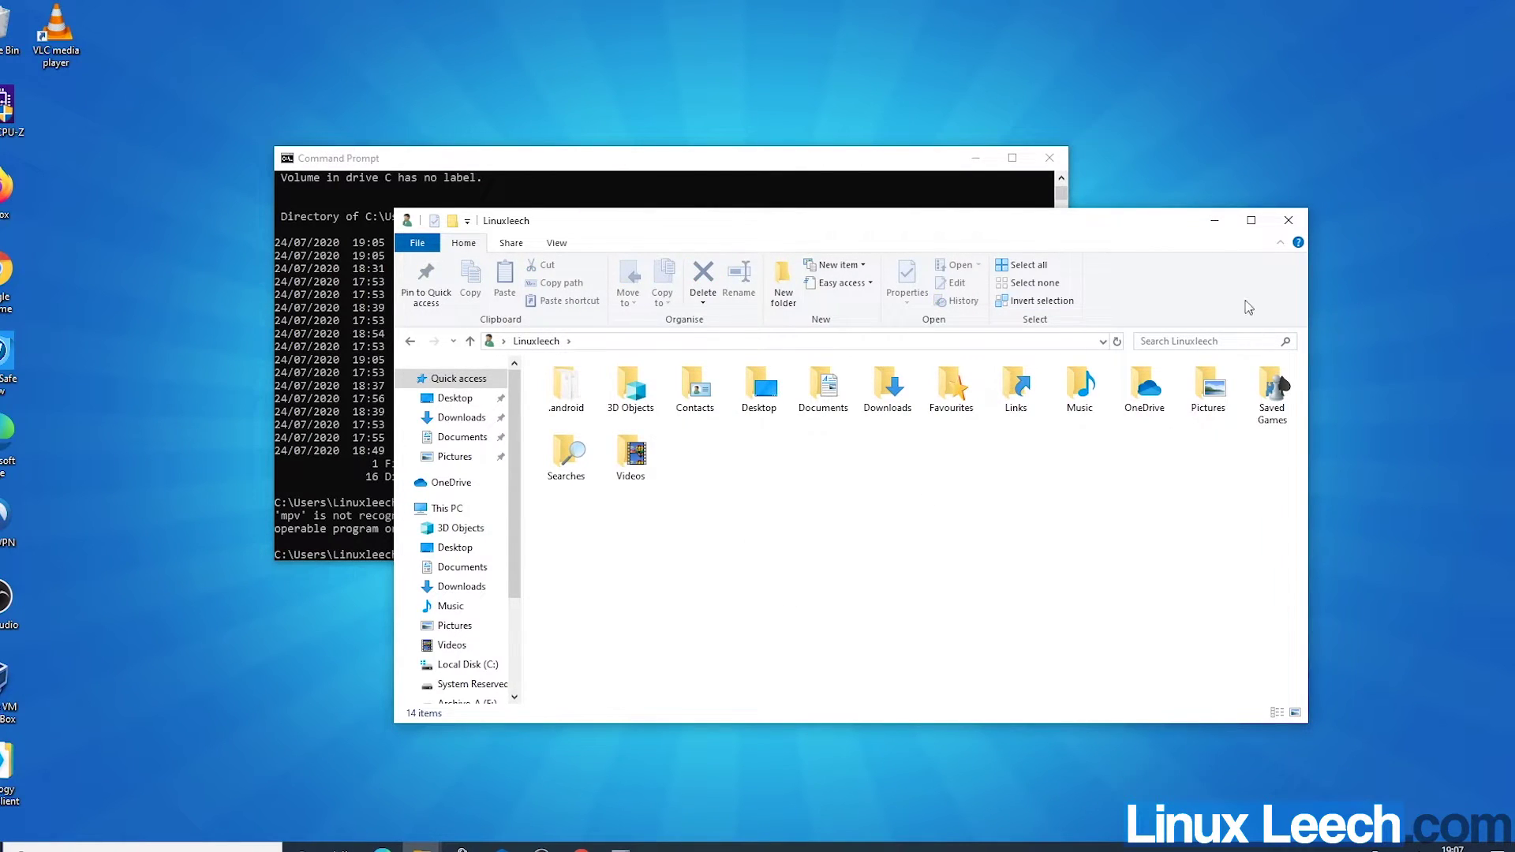
pyautogui.click(1289, 220)
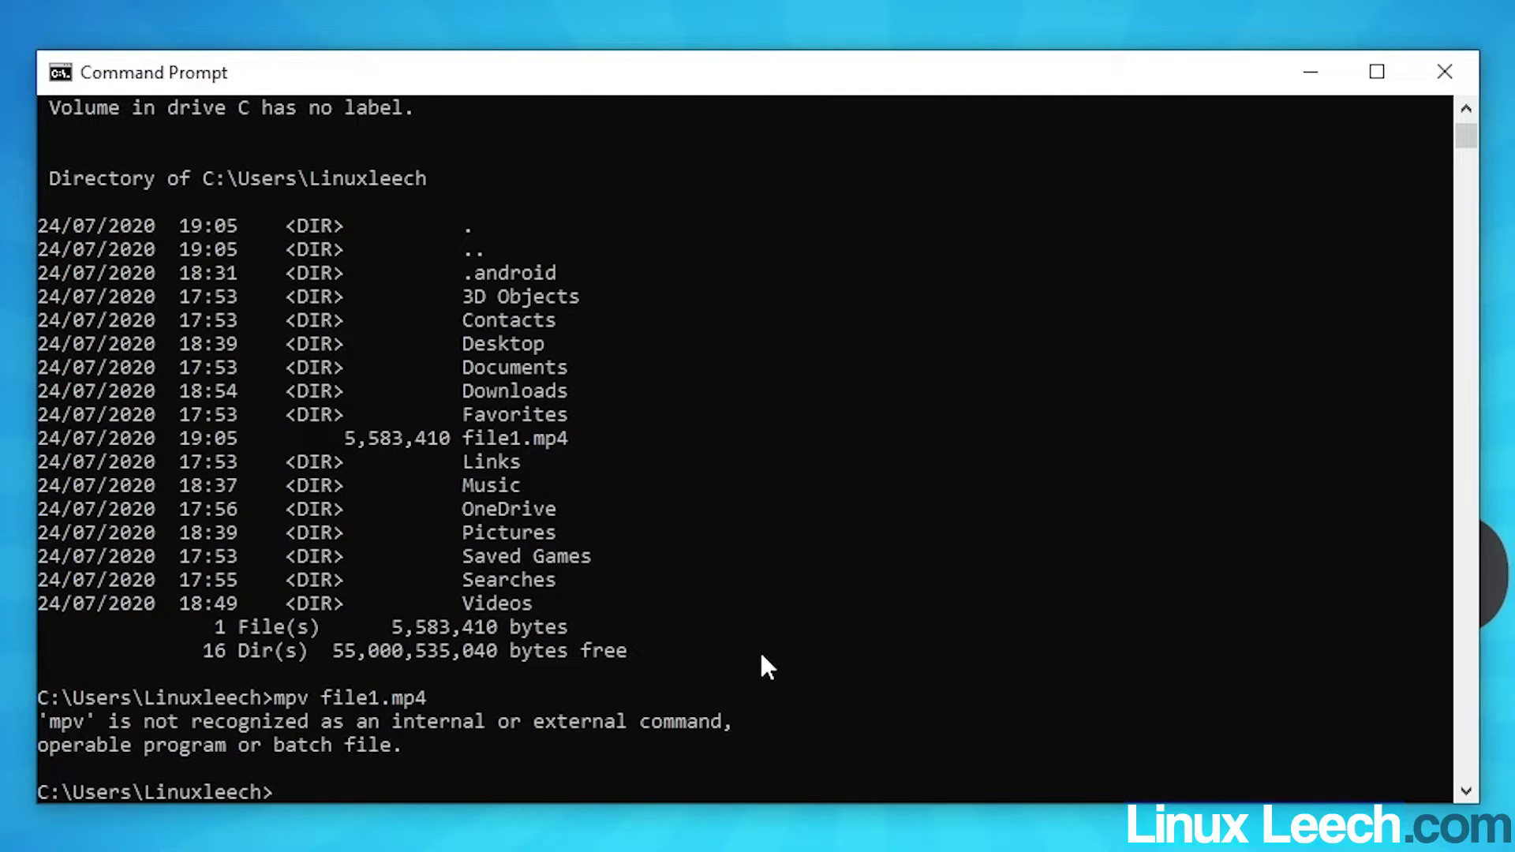
# Step: Clear the Command Prompt screen with cls and list the attached devices again with adb devices
pyautogui.click(785, 604)
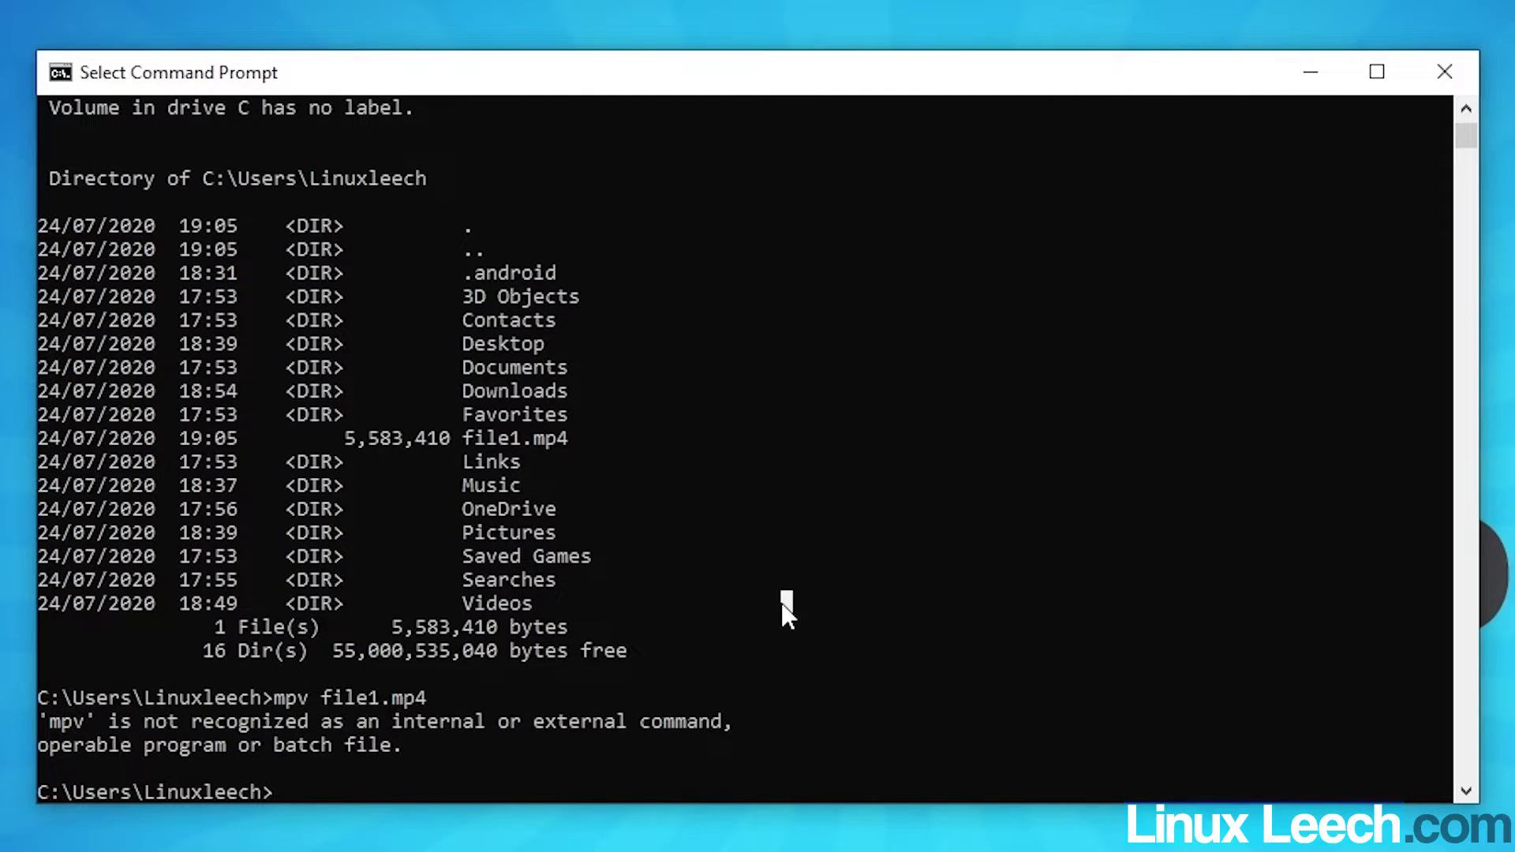
pyautogui.write('cls')
pyautogui.press('Return')
pyautogui.click(693, 494)
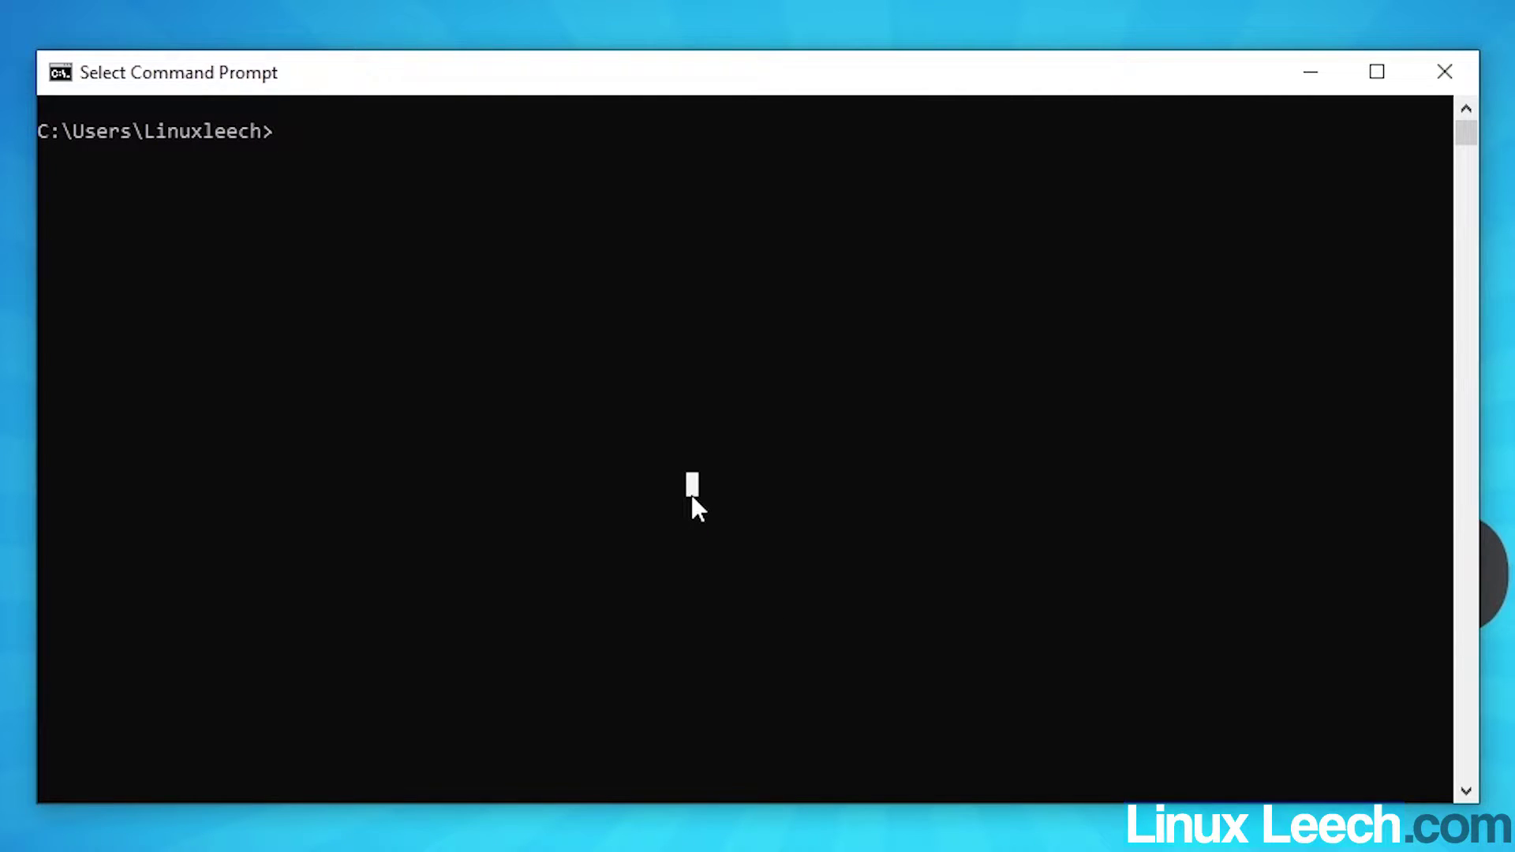
pyautogui.write('adb')
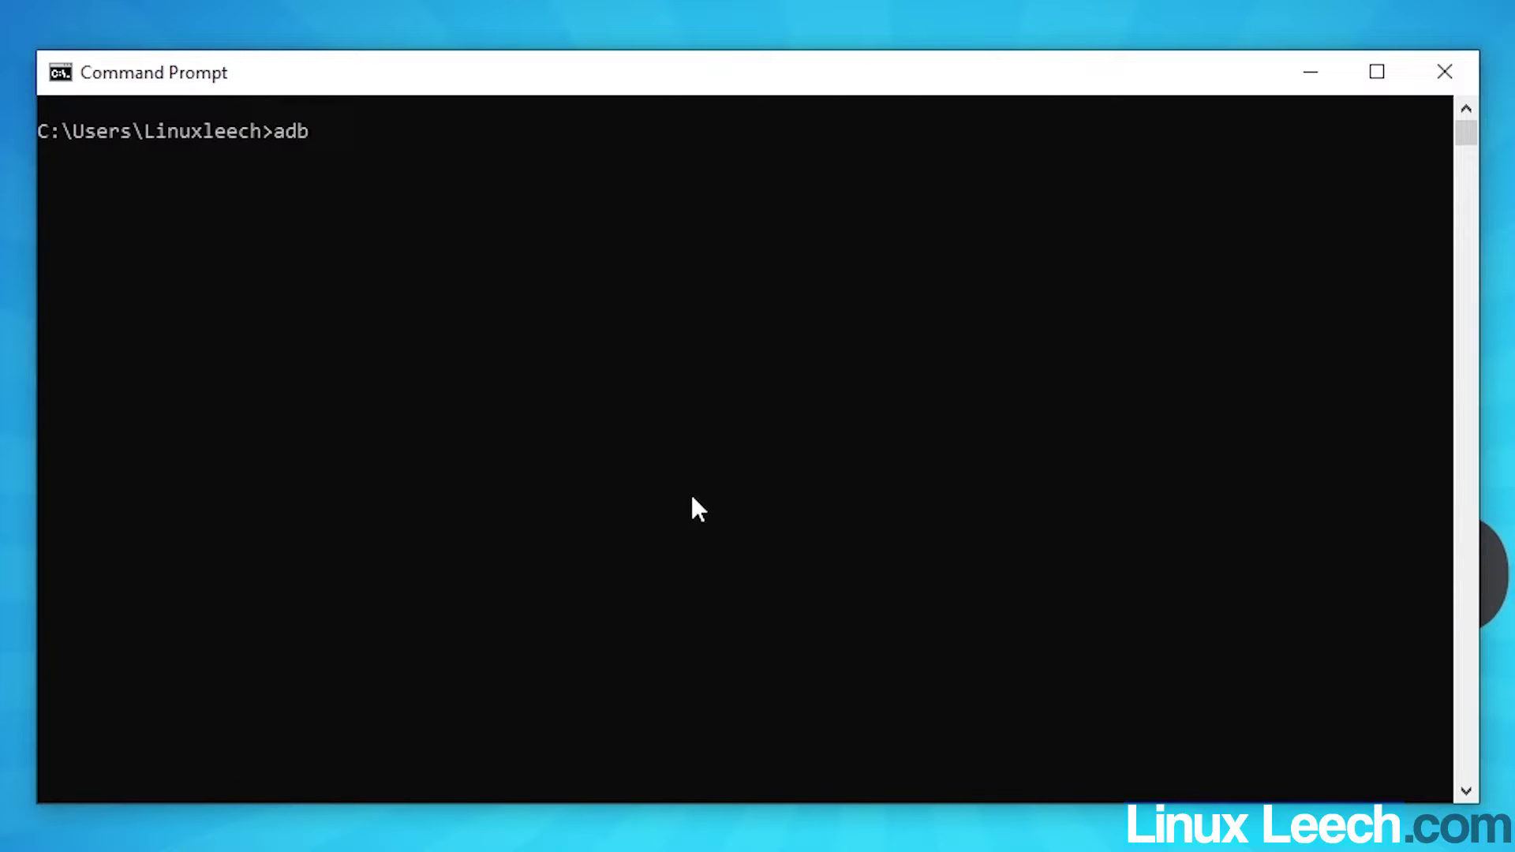
pyautogui.write(' devices')
pyautogui.press('Return')
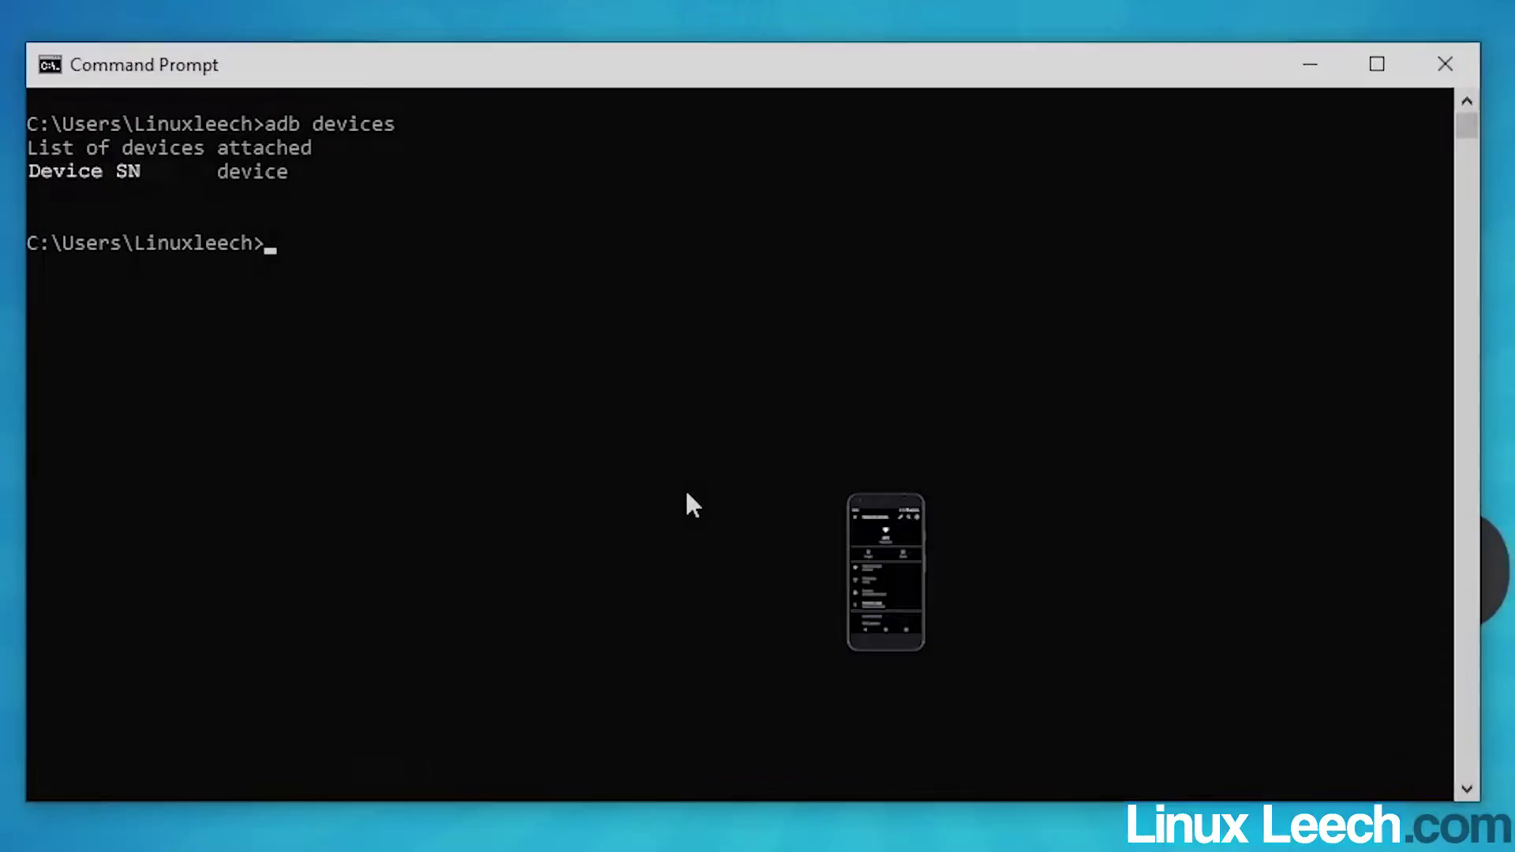
# Step: Restart adb on the phone in TCP mode on port 5555 with adb tcpip 5555
pyautogui.click(425, 285)
pyautogui.click(286, 242)
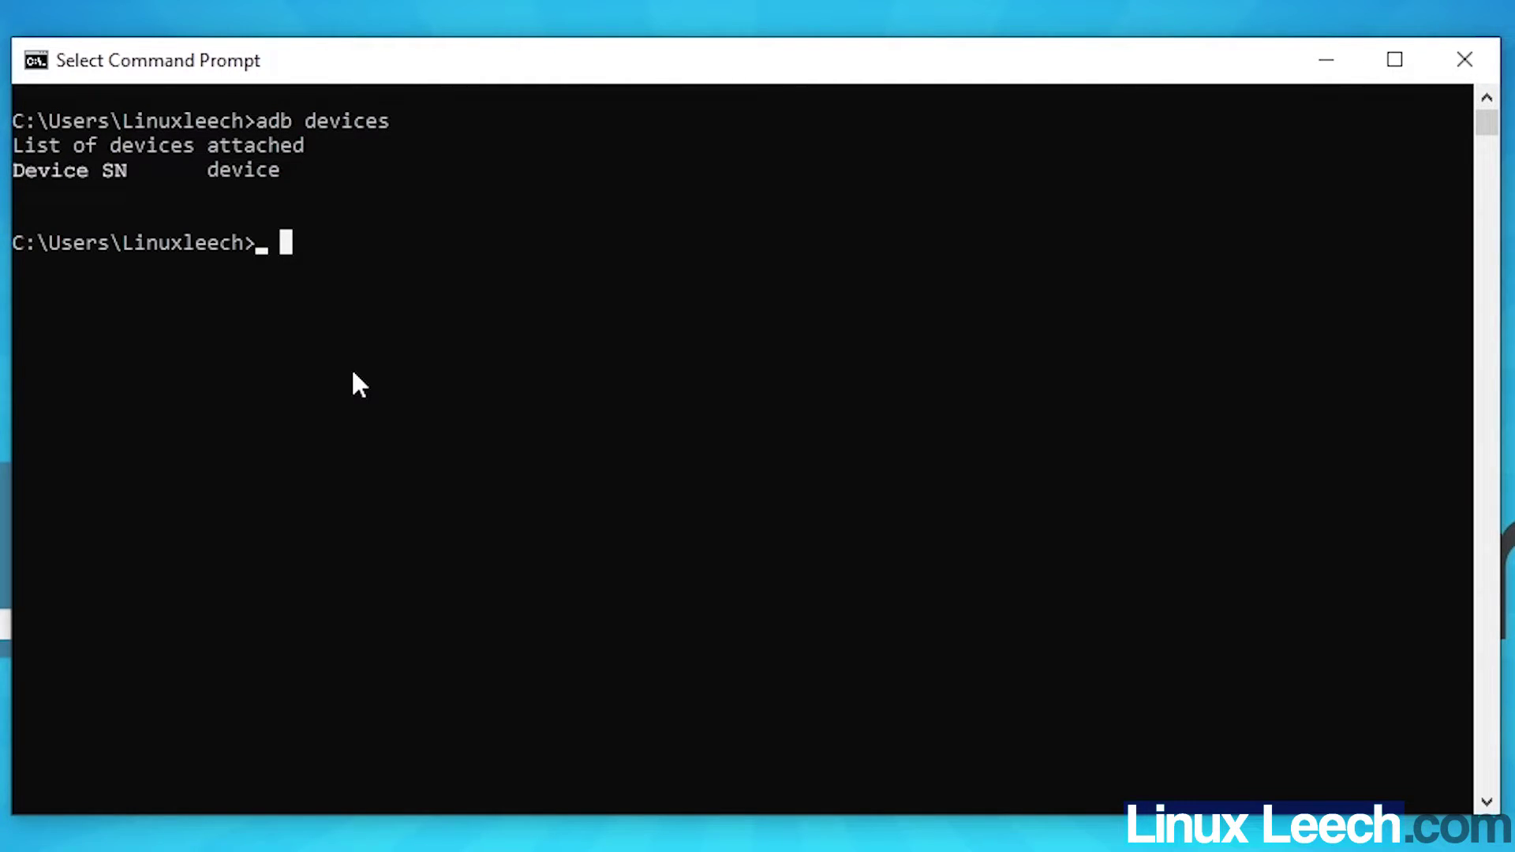
pyautogui.write('adb tcpip')
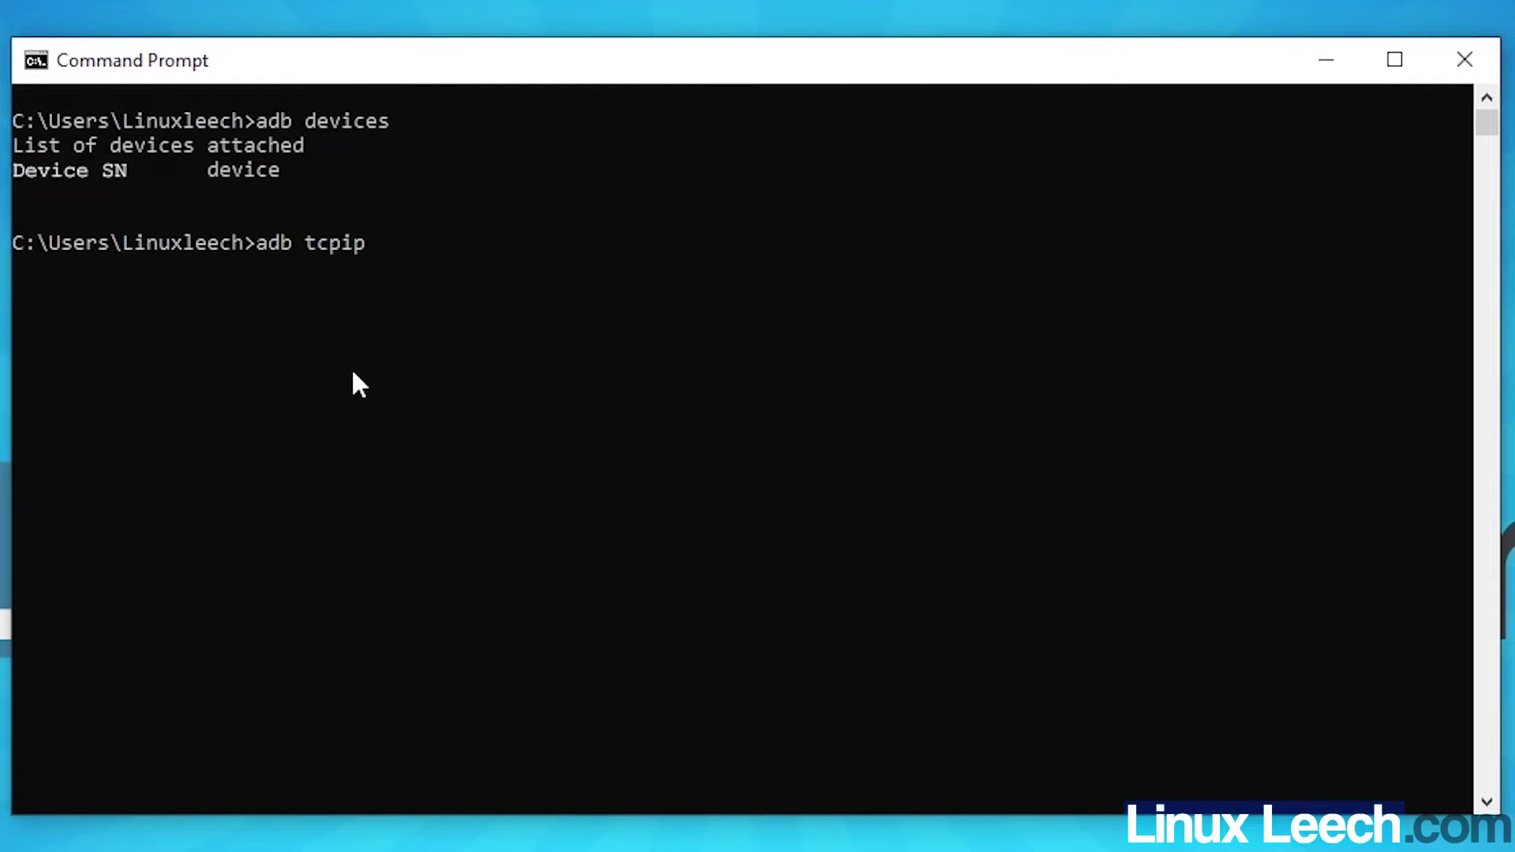
pyautogui.write('5555')
pyautogui.press('Return')
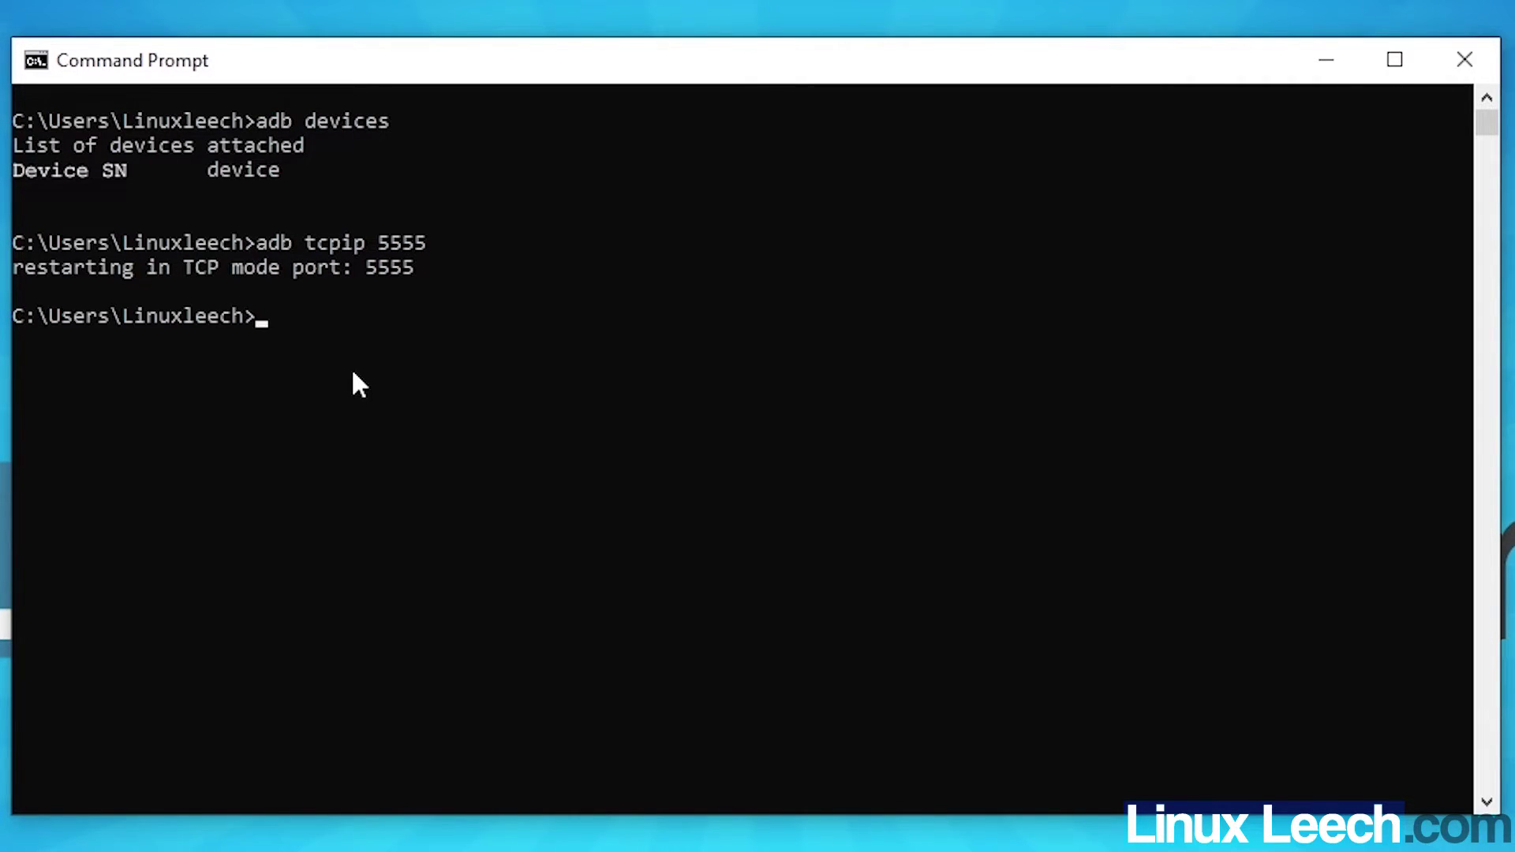
pyautogui.click(410, 349)
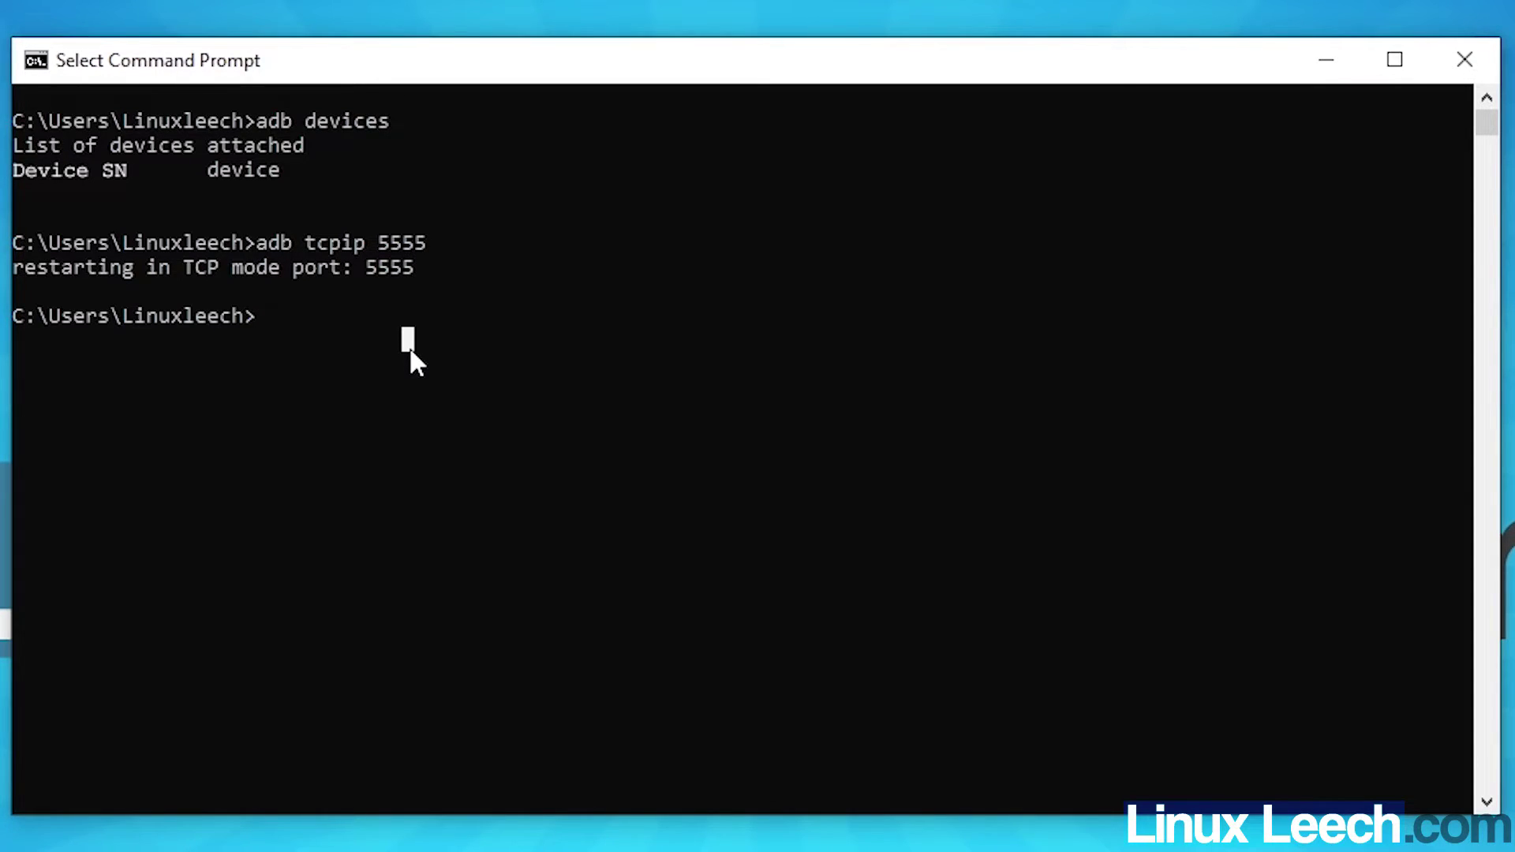
# Step: List the attached devices with adb devices after the switch to TCP mode
pyautogui.write('adb')
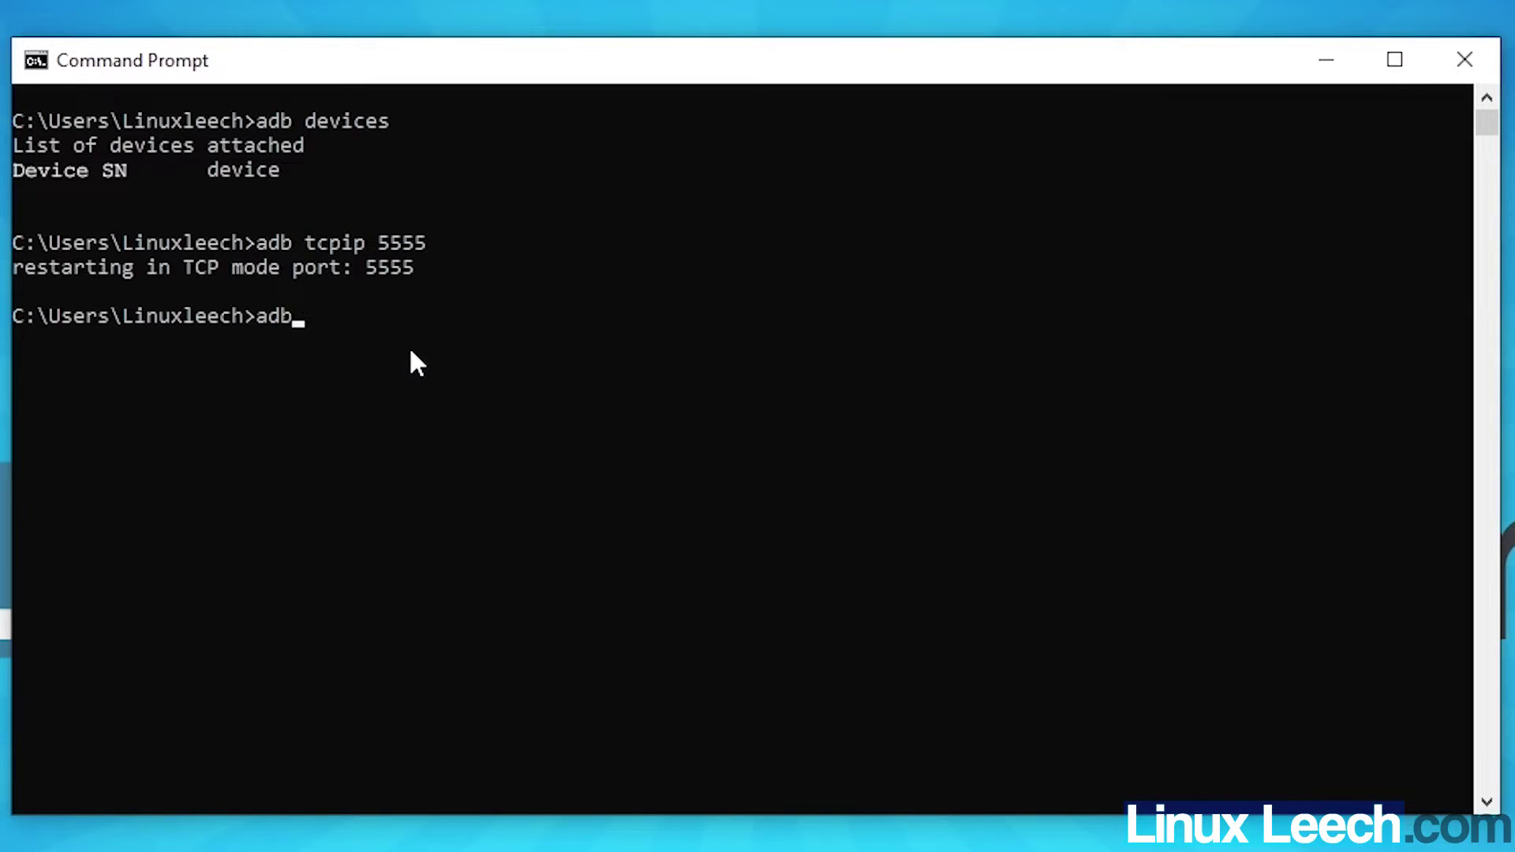
pyautogui.write(' devices')
pyautogui.press('Return')
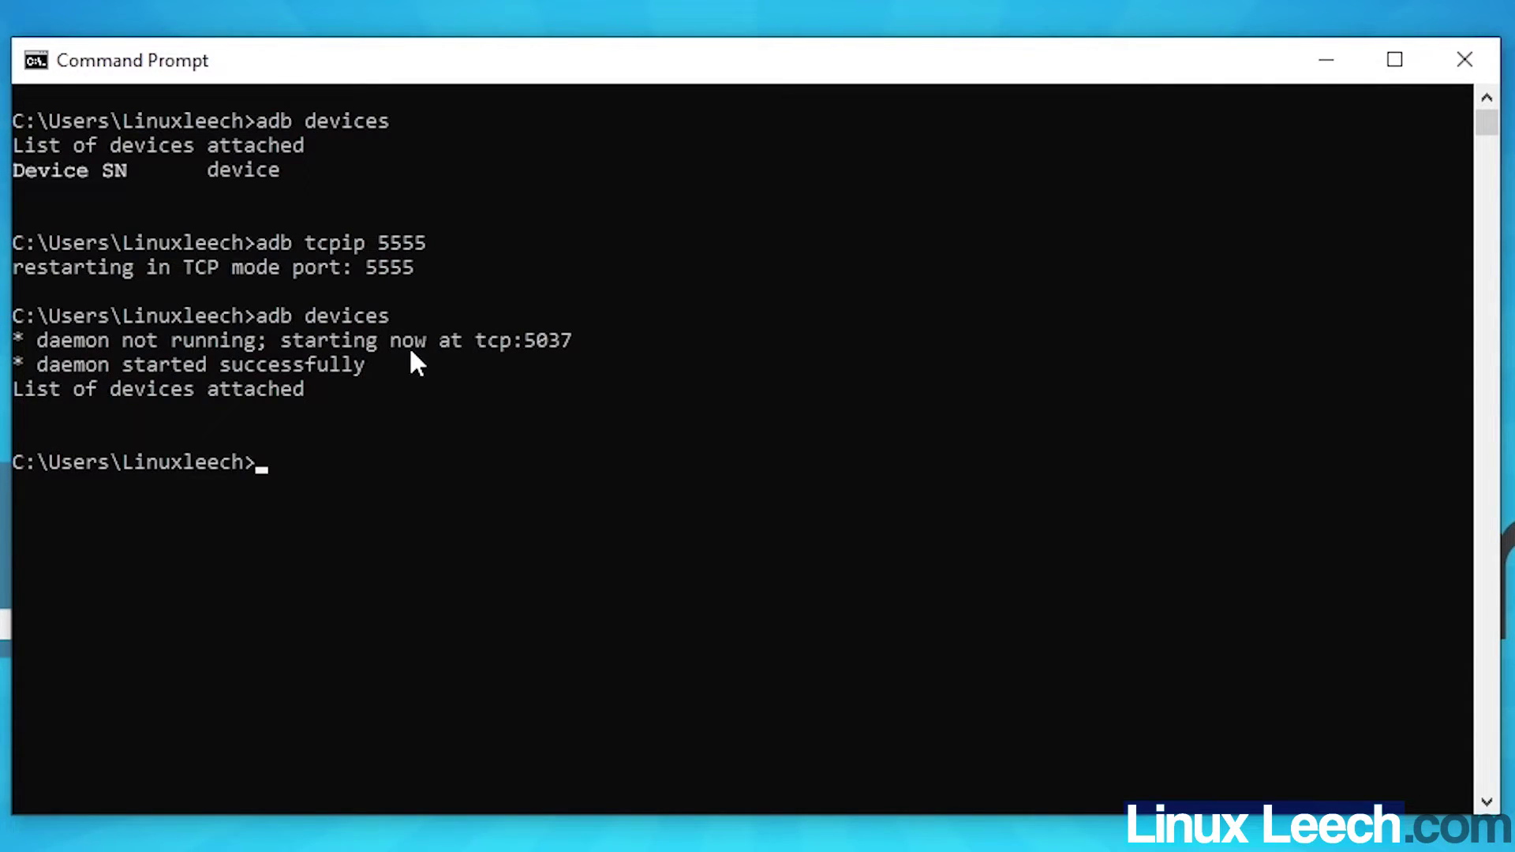
# Step: Connect adb to the phone at 192.168.1.7:5555, repeating the command once, and list the attached devices
pyautogui.write('adb connect ')
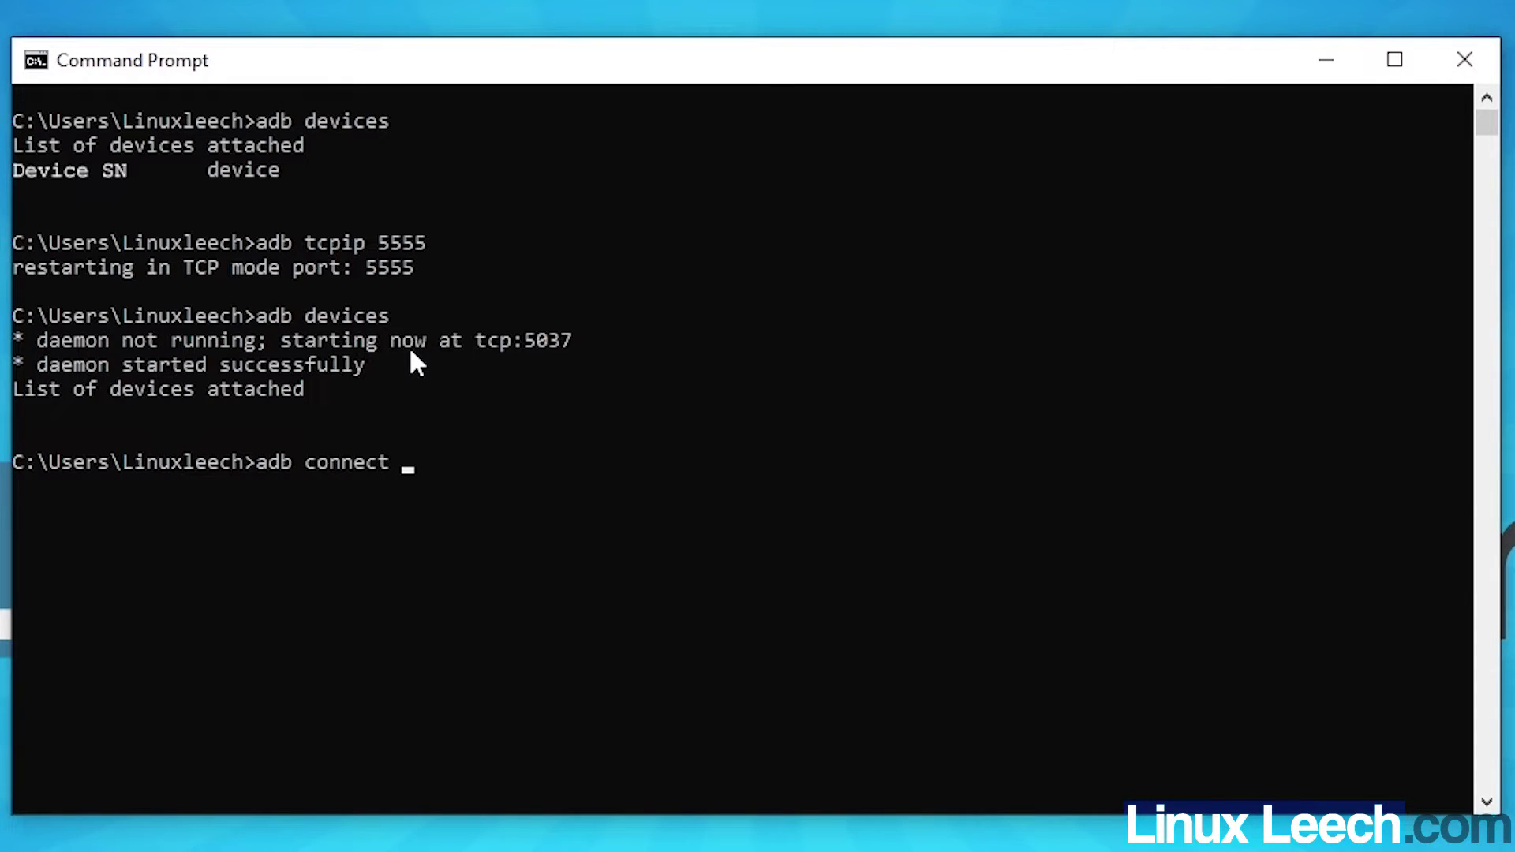
pyautogui.write('192.168.1.7')
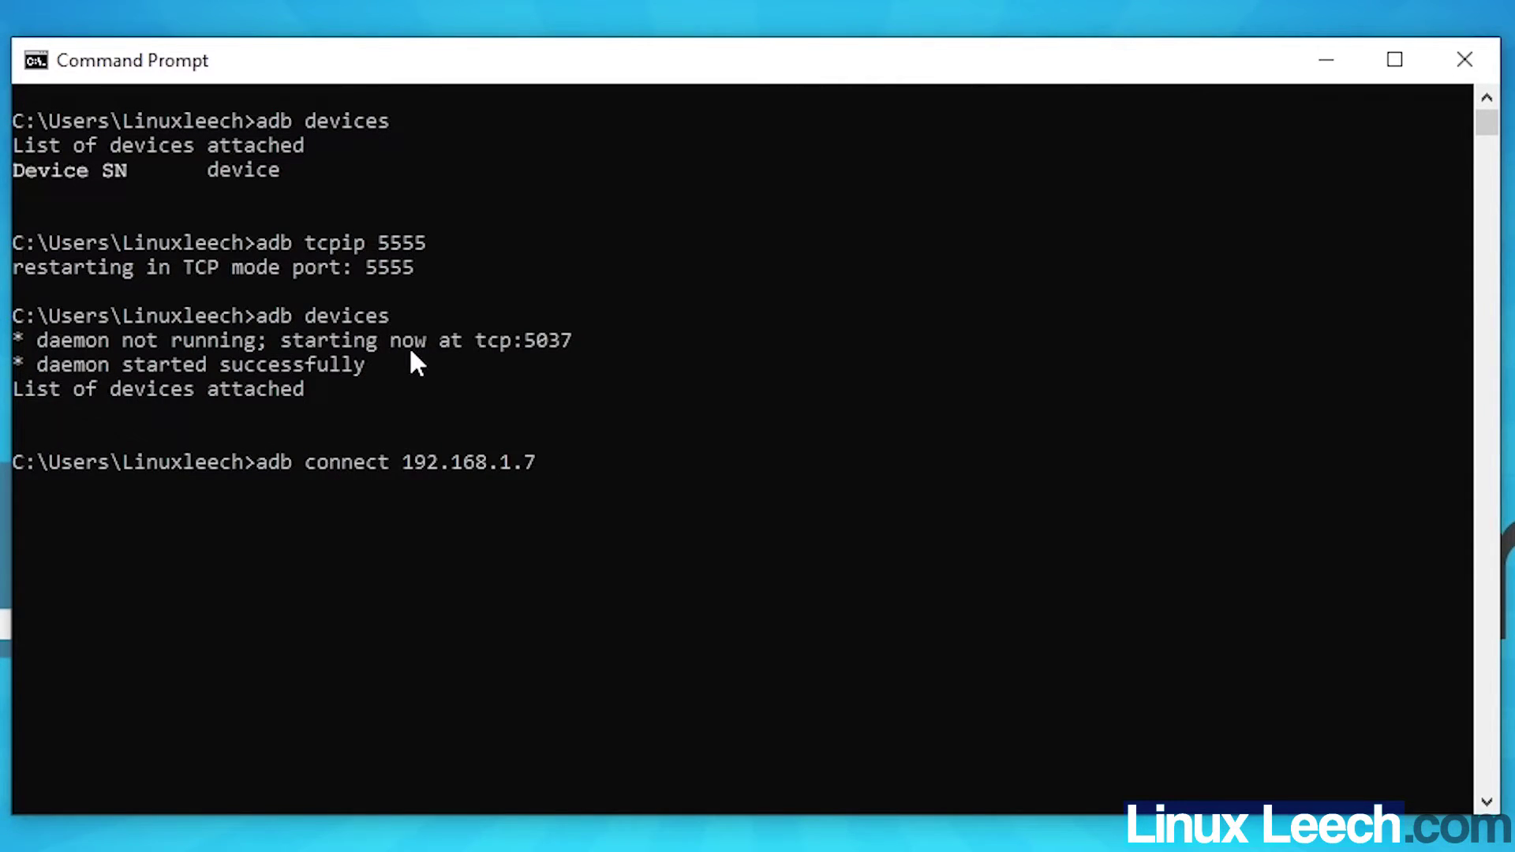
pyautogui.write(':5555')
pyautogui.press('Return')
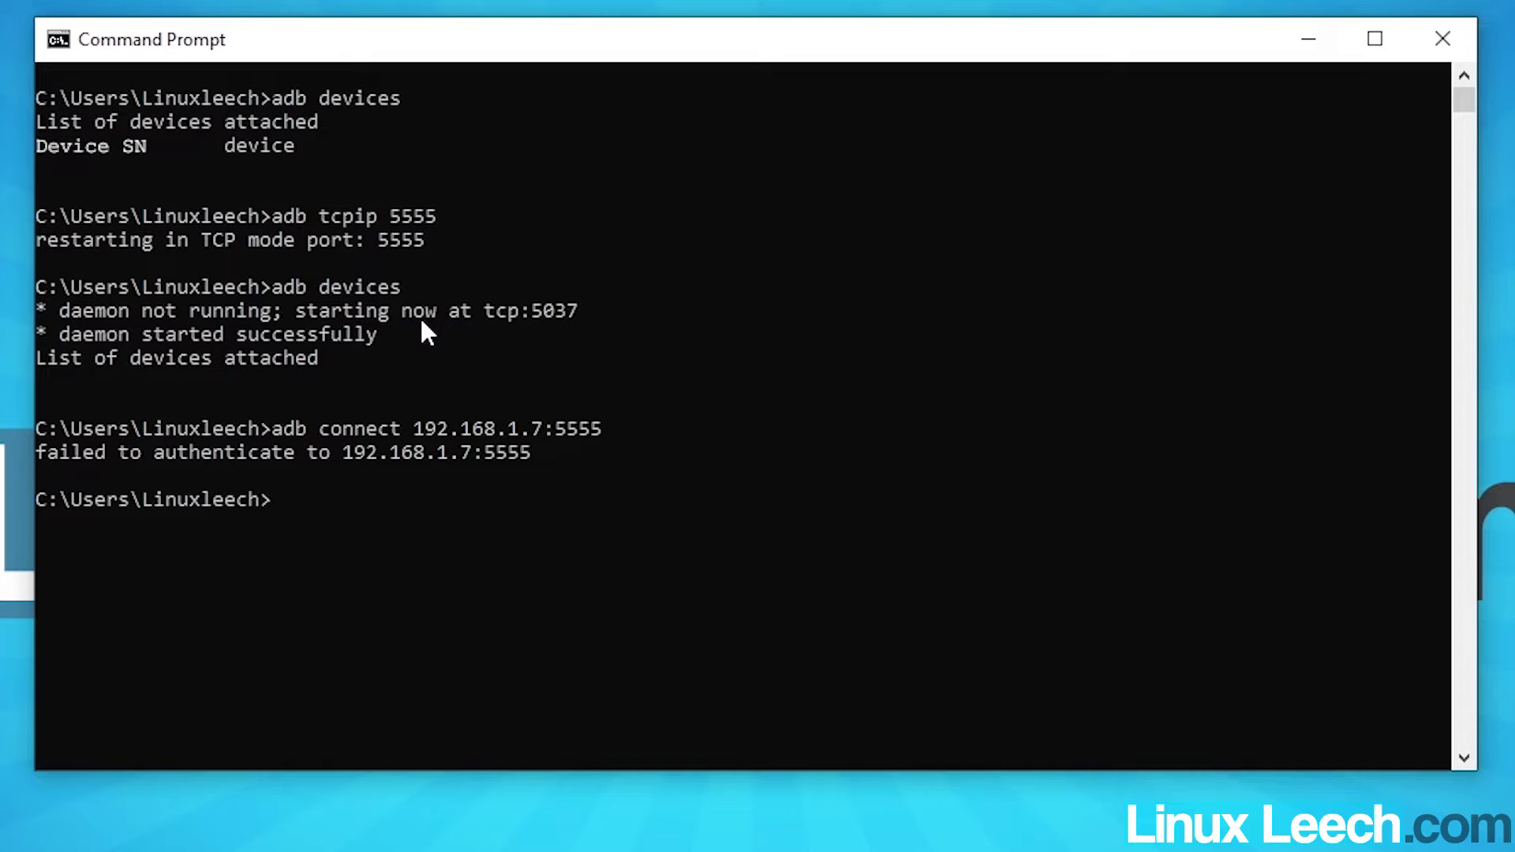
pyautogui.press('Up')
pyautogui.press('Return')
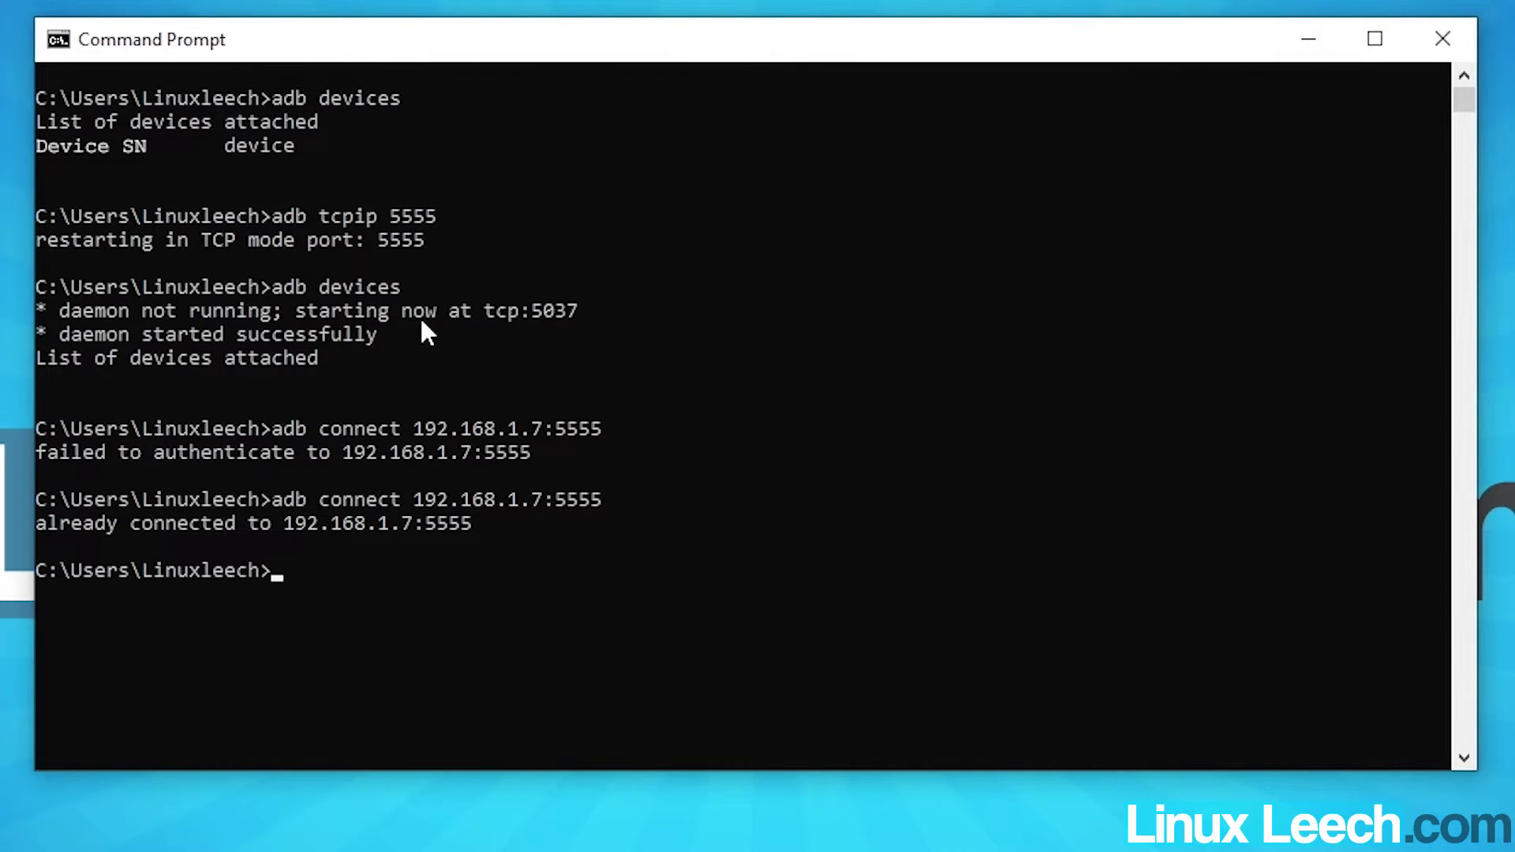
pyautogui.write('adb devices')
pyautogui.press('Return')
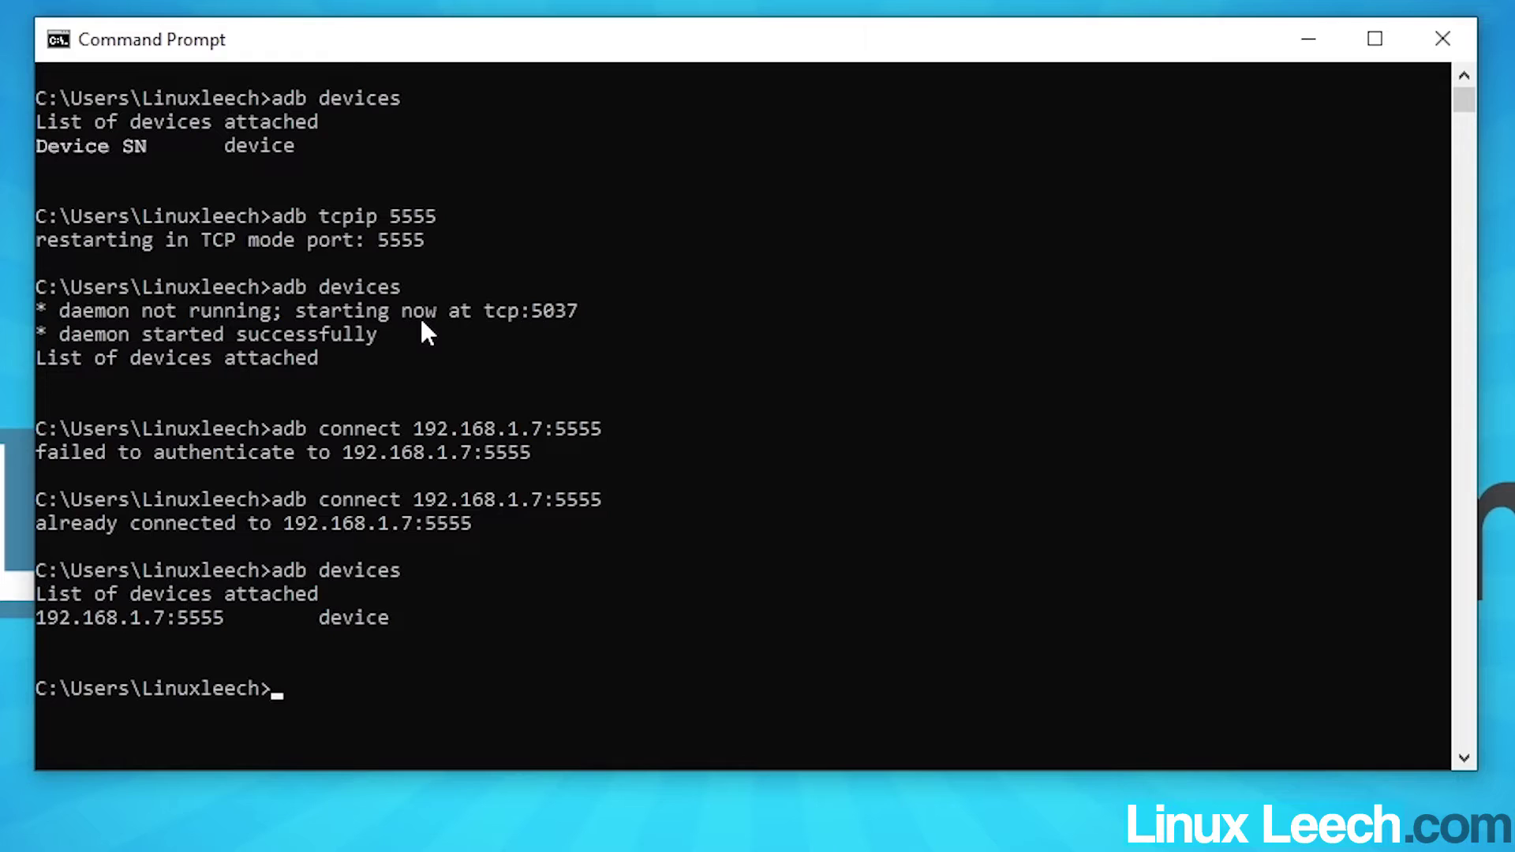
# Step: Start scrcpy over the wireless connection and dismiss the FAST app from the phone's recent apps
pyautogui.write('scrcpy')
pyautogui.press('Return')
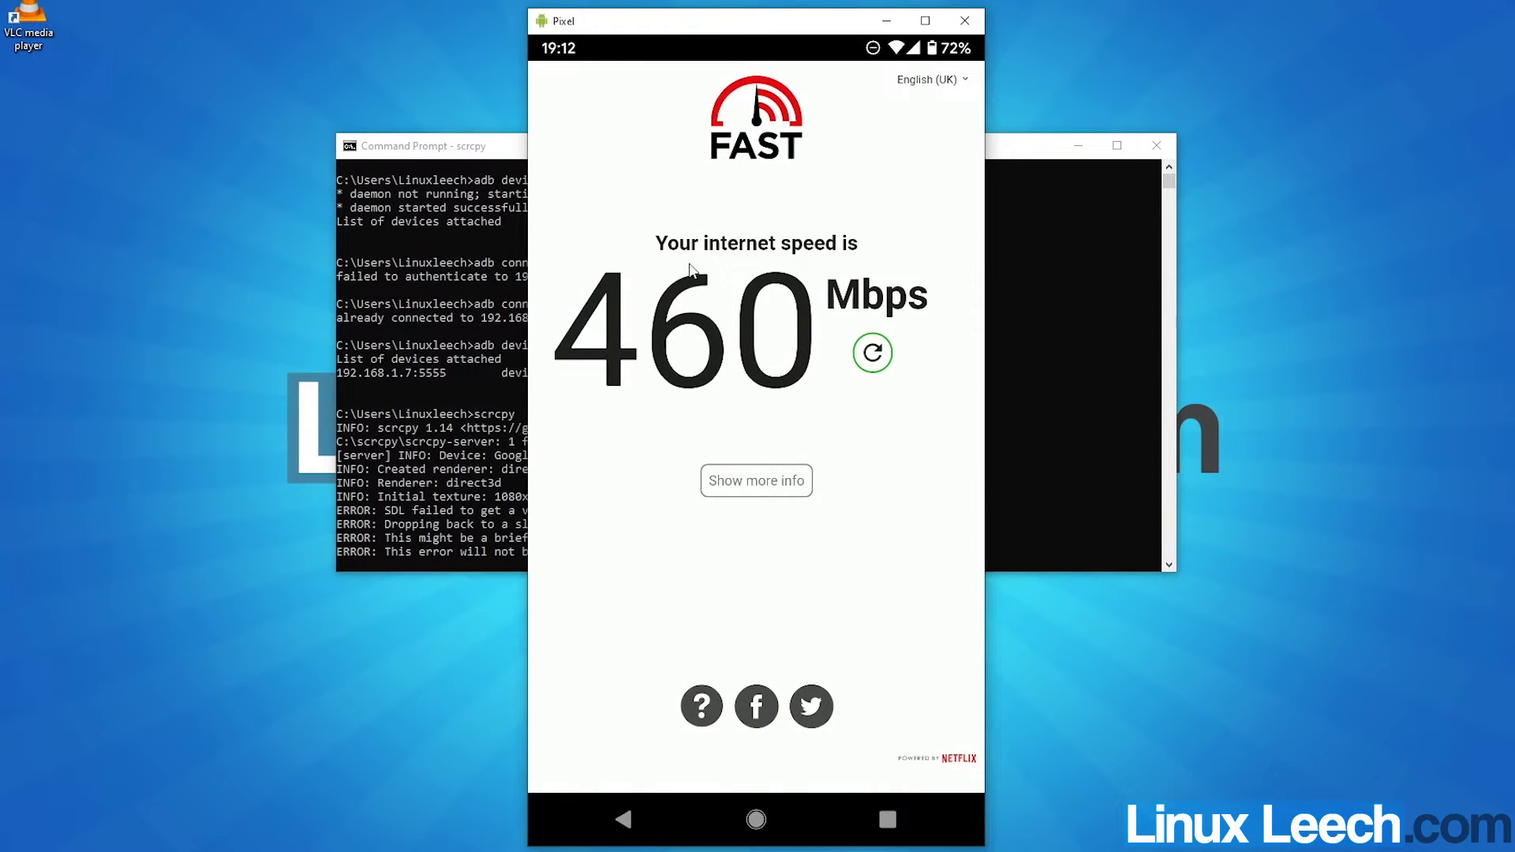
pyautogui.click(881, 820)
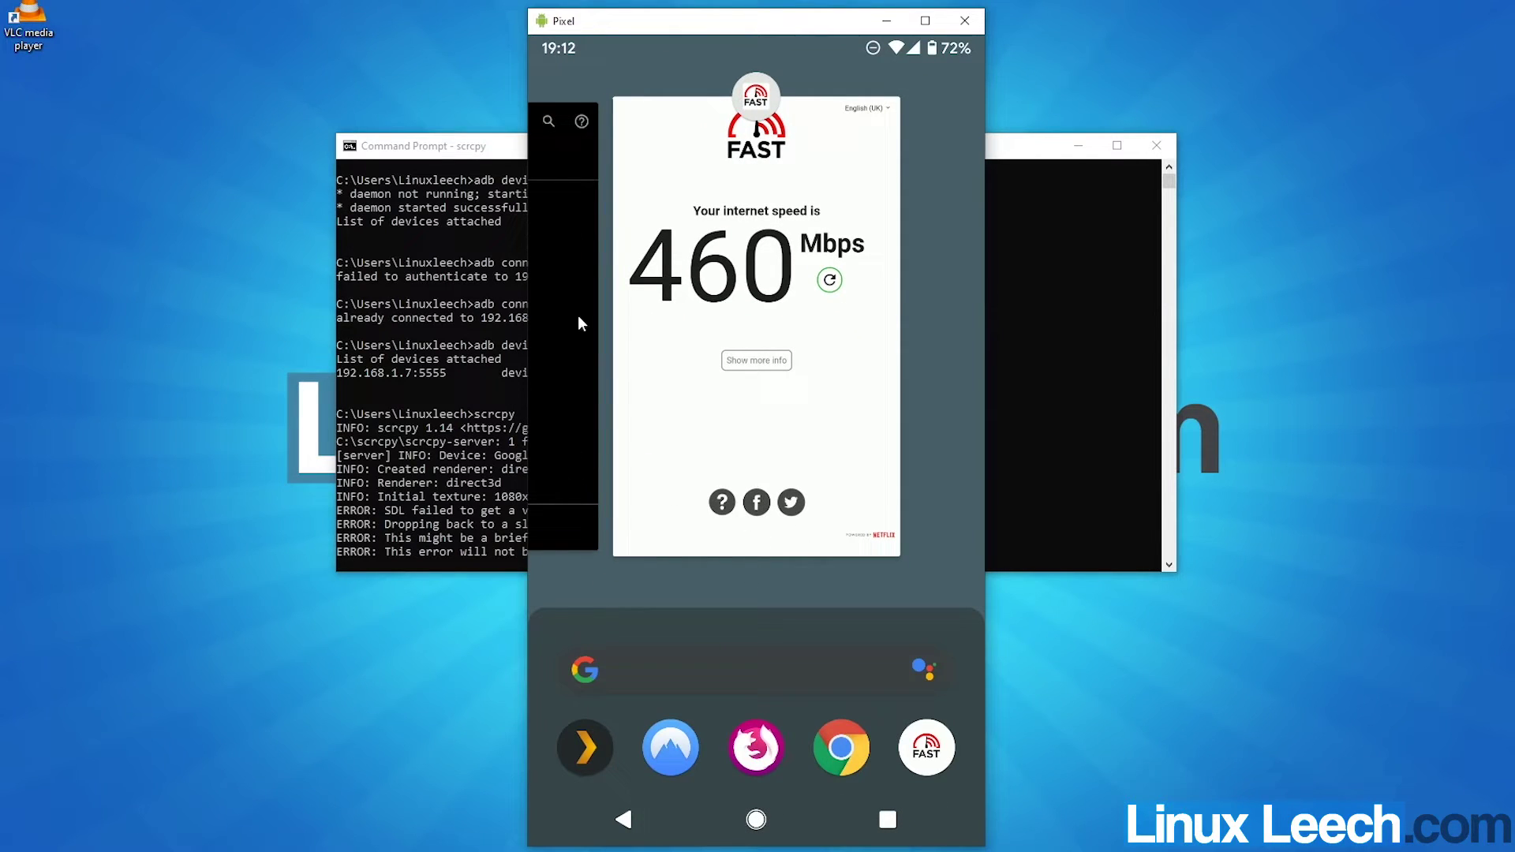
pyautogui.moveTo(580, 393); pyautogui.dragTo(580, 237)
pyautogui.moveTo(653, 396); pyautogui.dragTo(655, 284)
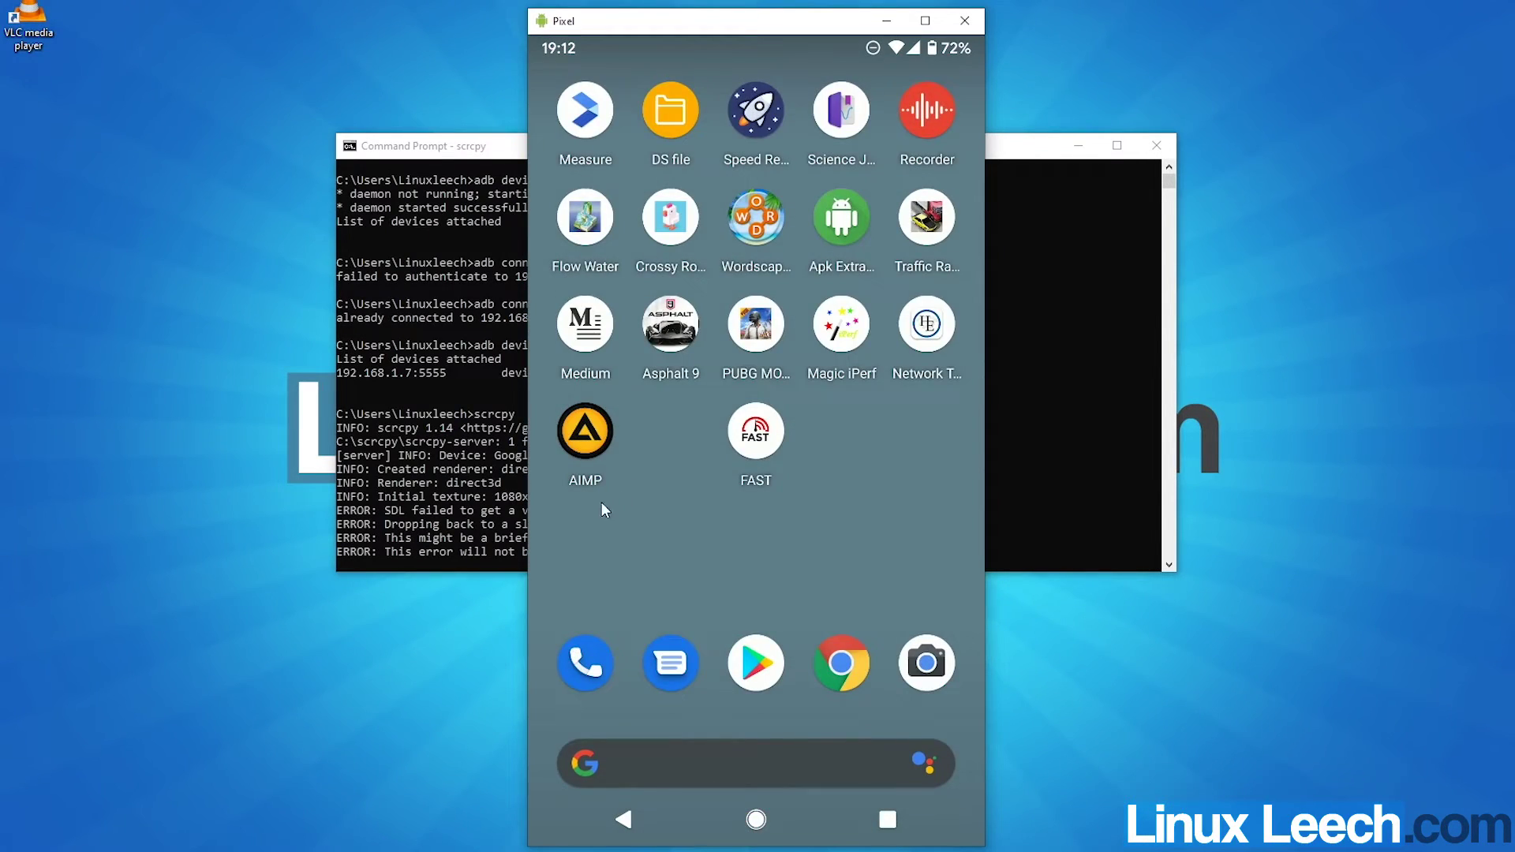
# Step: Swipe back and forth between the mirrored phone's home screen pages, ending the mirroring session
pyautogui.moveTo(603, 501); pyautogui.dragTo(790, 498)
pyautogui.moveTo(878, 261); pyautogui.dragTo(727, 264)
pyautogui.moveTo(553, 275); pyautogui.dragTo(682, 272)
pyautogui.moveTo(874, 213); pyautogui.dragTo(571, 186)
pyautogui.moveTo(666, 452); pyautogui.dragTo(825, 386)
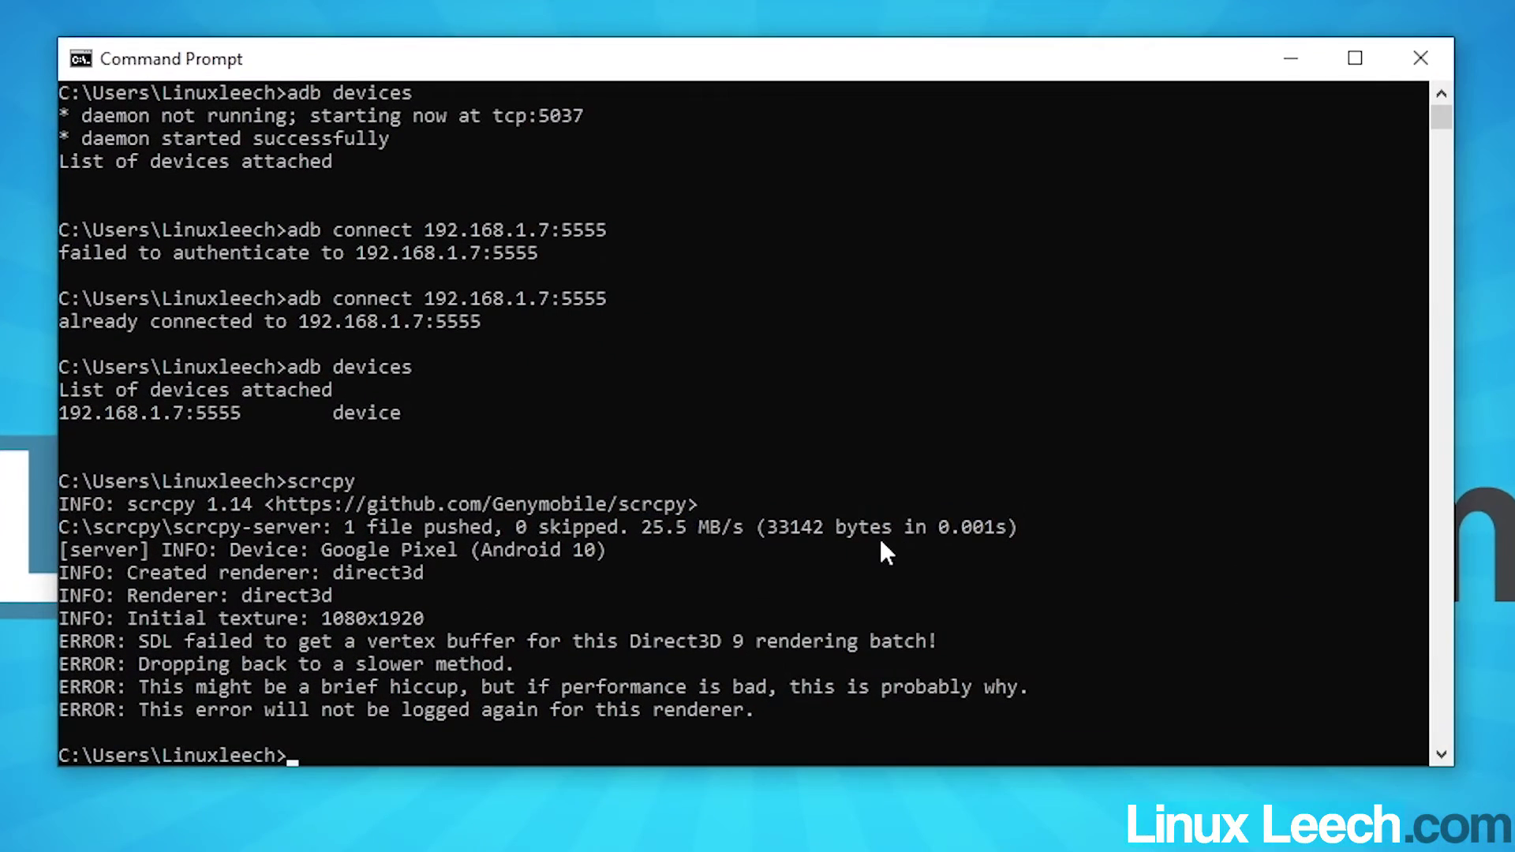
# Step: Try to run scrcpy with the -r record option and no file name
pyautogui.click(908, 472)
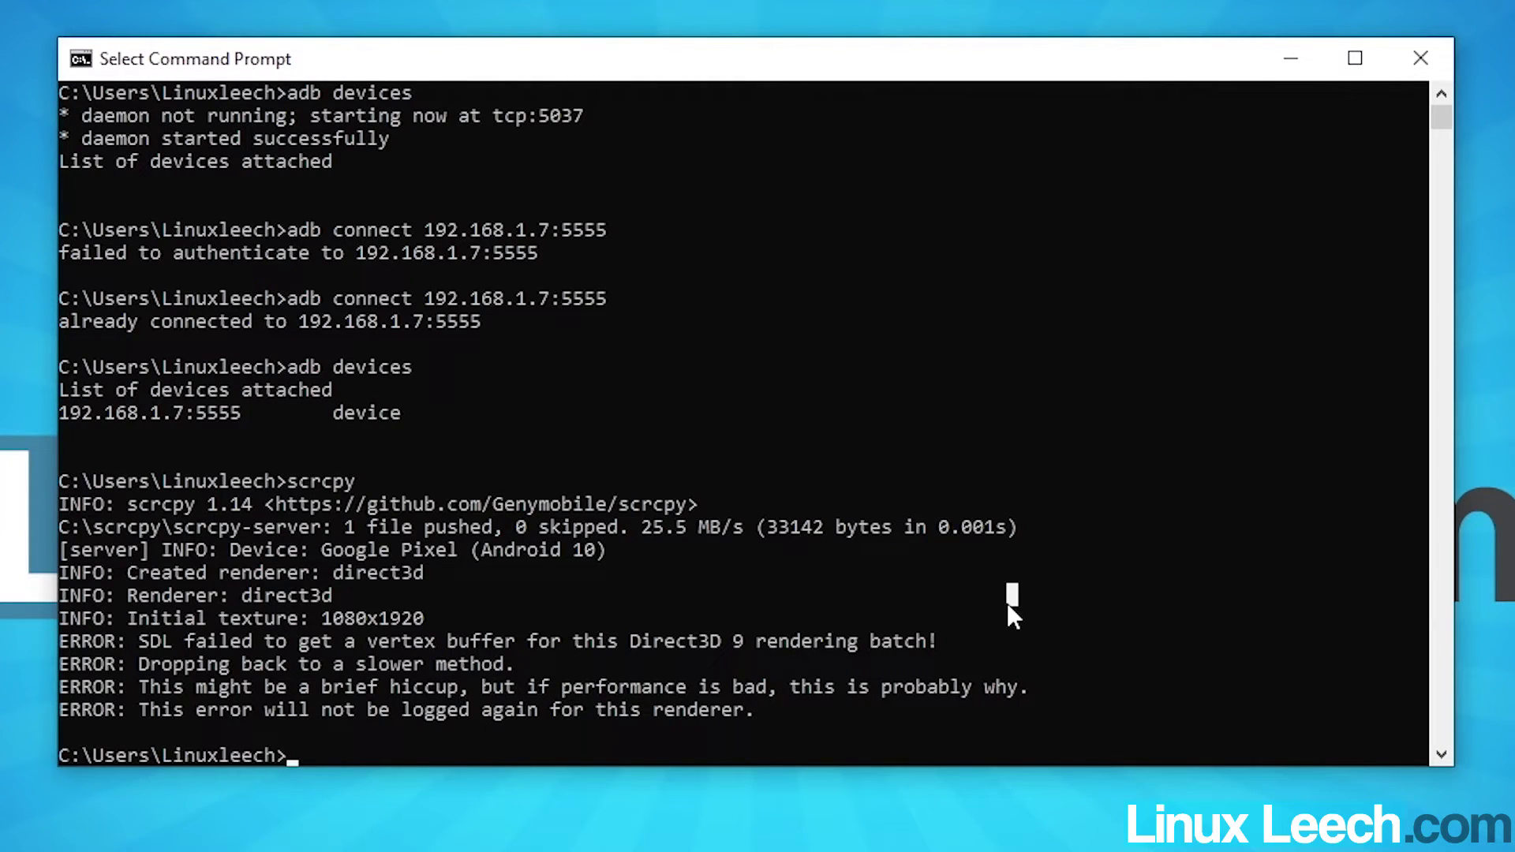
pyautogui.press('Up')
pyautogui.write('-r')
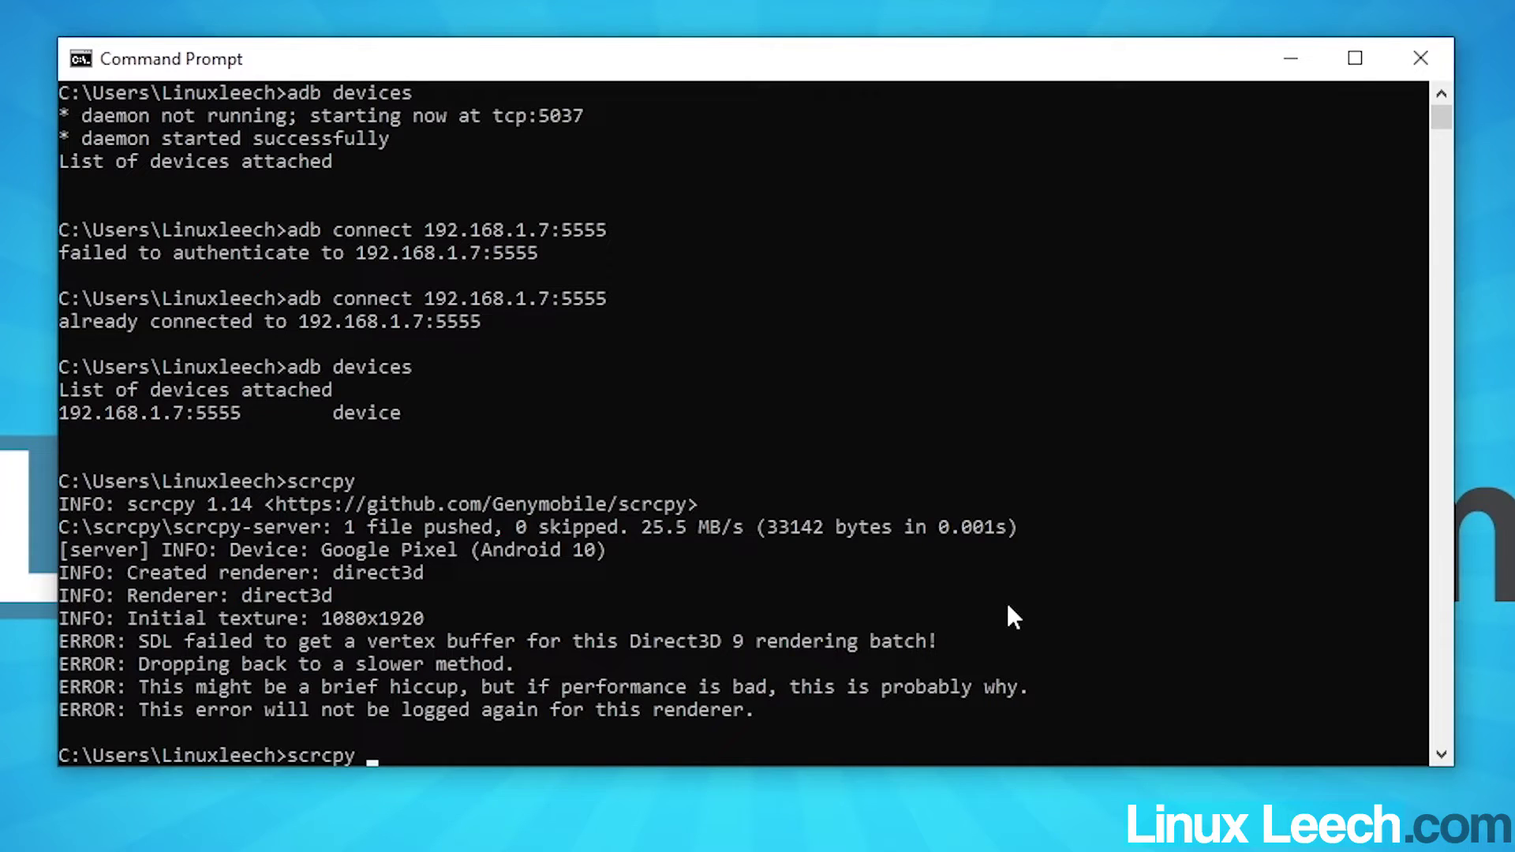
pyautogui.press('Return')
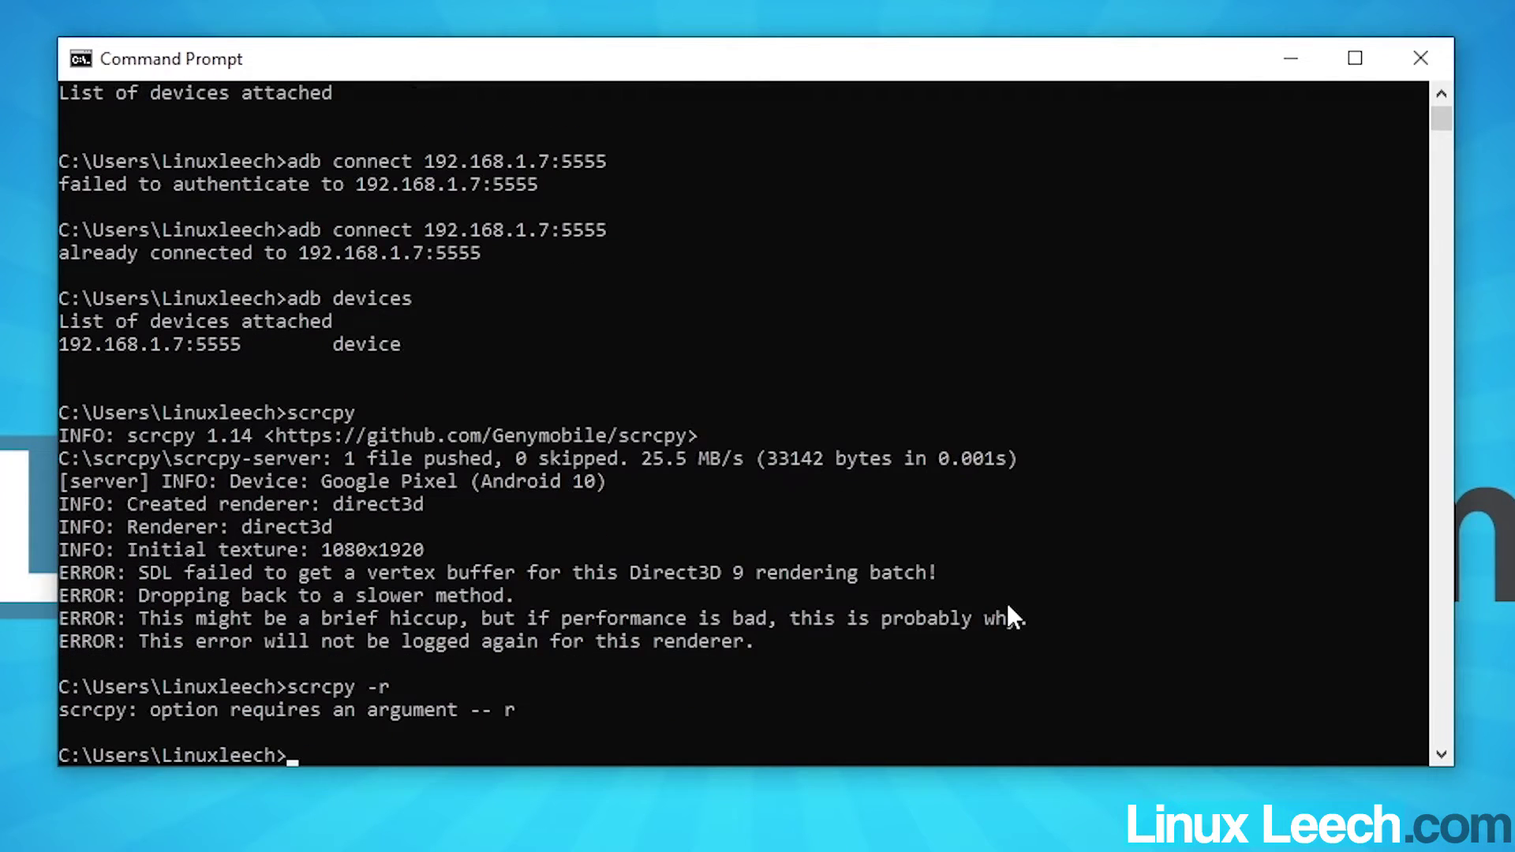
pyautogui.click(862, 685)
pyautogui.press('Up')
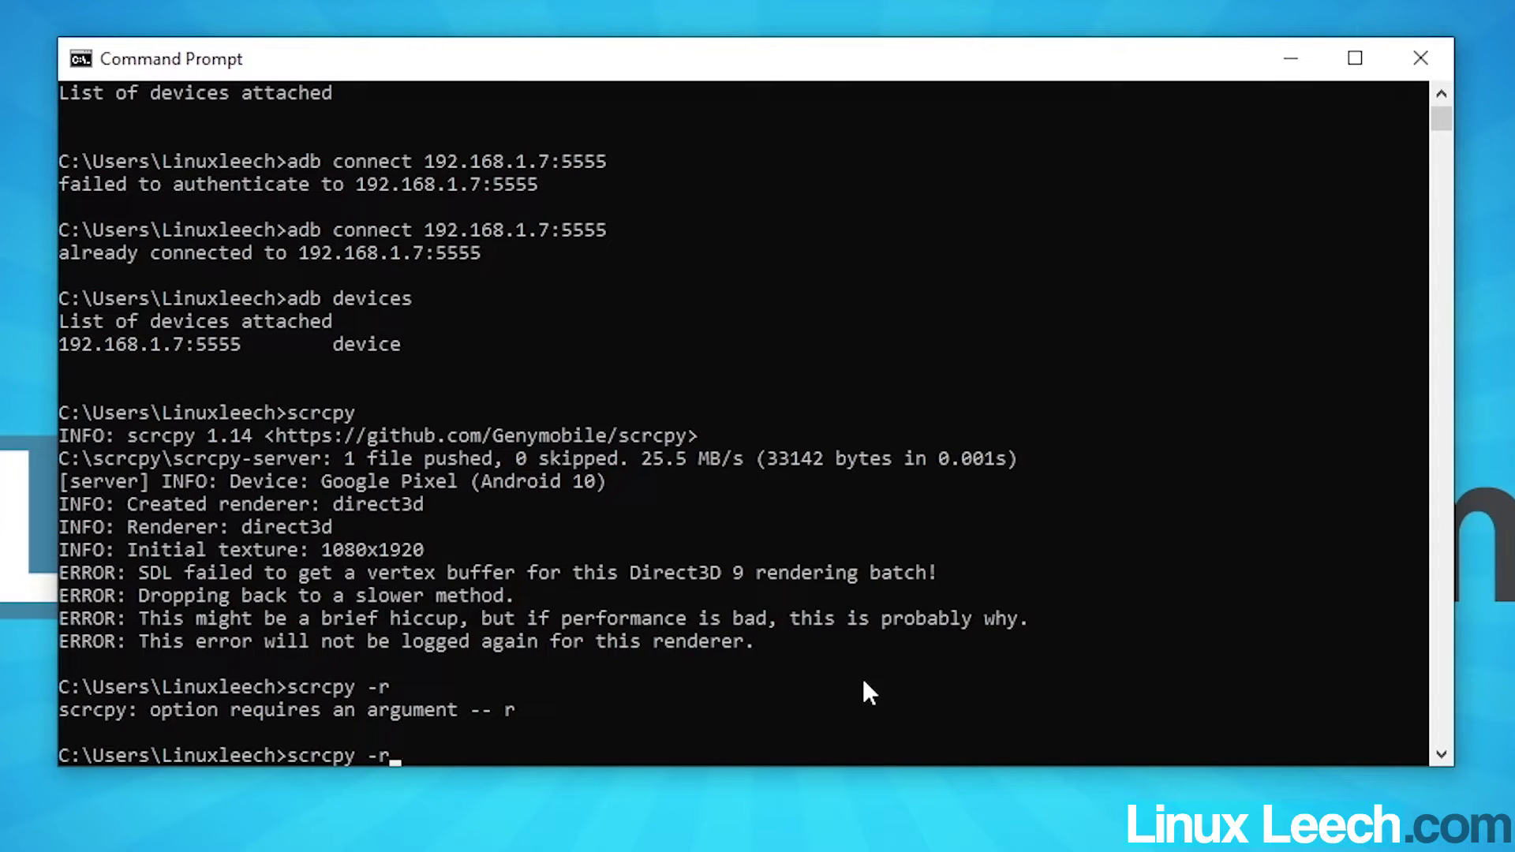
pyautogui.press('BackSpace')
pyautogui.press('BackSpace')
pyautogui.press('BackSpace')
pyautogui.press('BackSpace')
pyautogui.press('BackSpace')
pyautogui.press('BackSpace')
pyautogui.press('BackSpace')
pyautogui.press('BackSpace')
pyautogui.press('BackSpace')
# Step: Change to the Desktop folder and start scrcpy with screen recording to file2.mp4 using the -r option
pyautogui.write('cd Desktop')
pyautogui.press('Return')
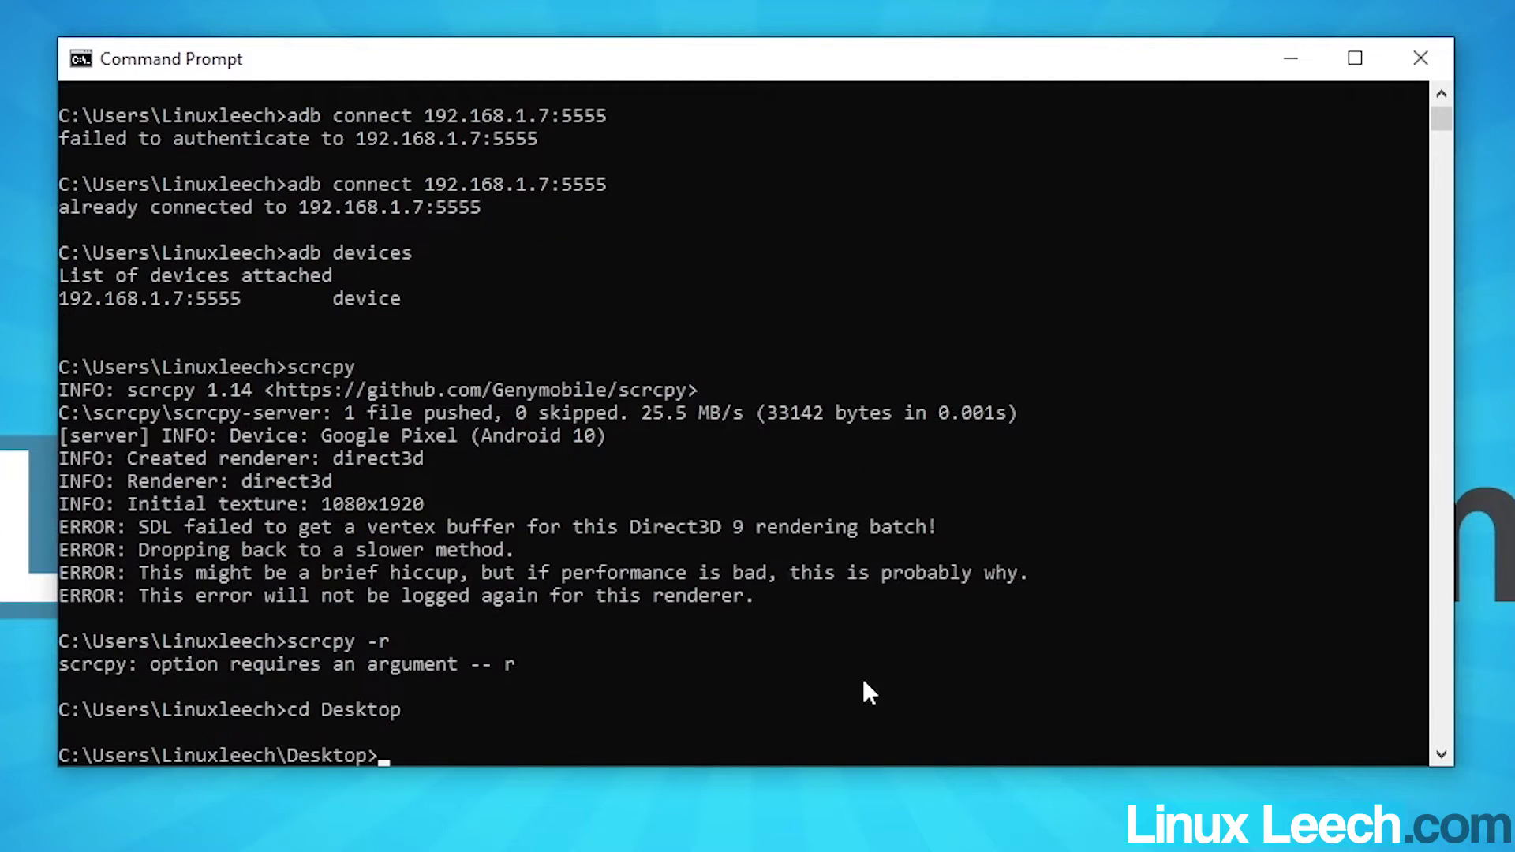
pyautogui.write('scrcpy -r file2.mp')
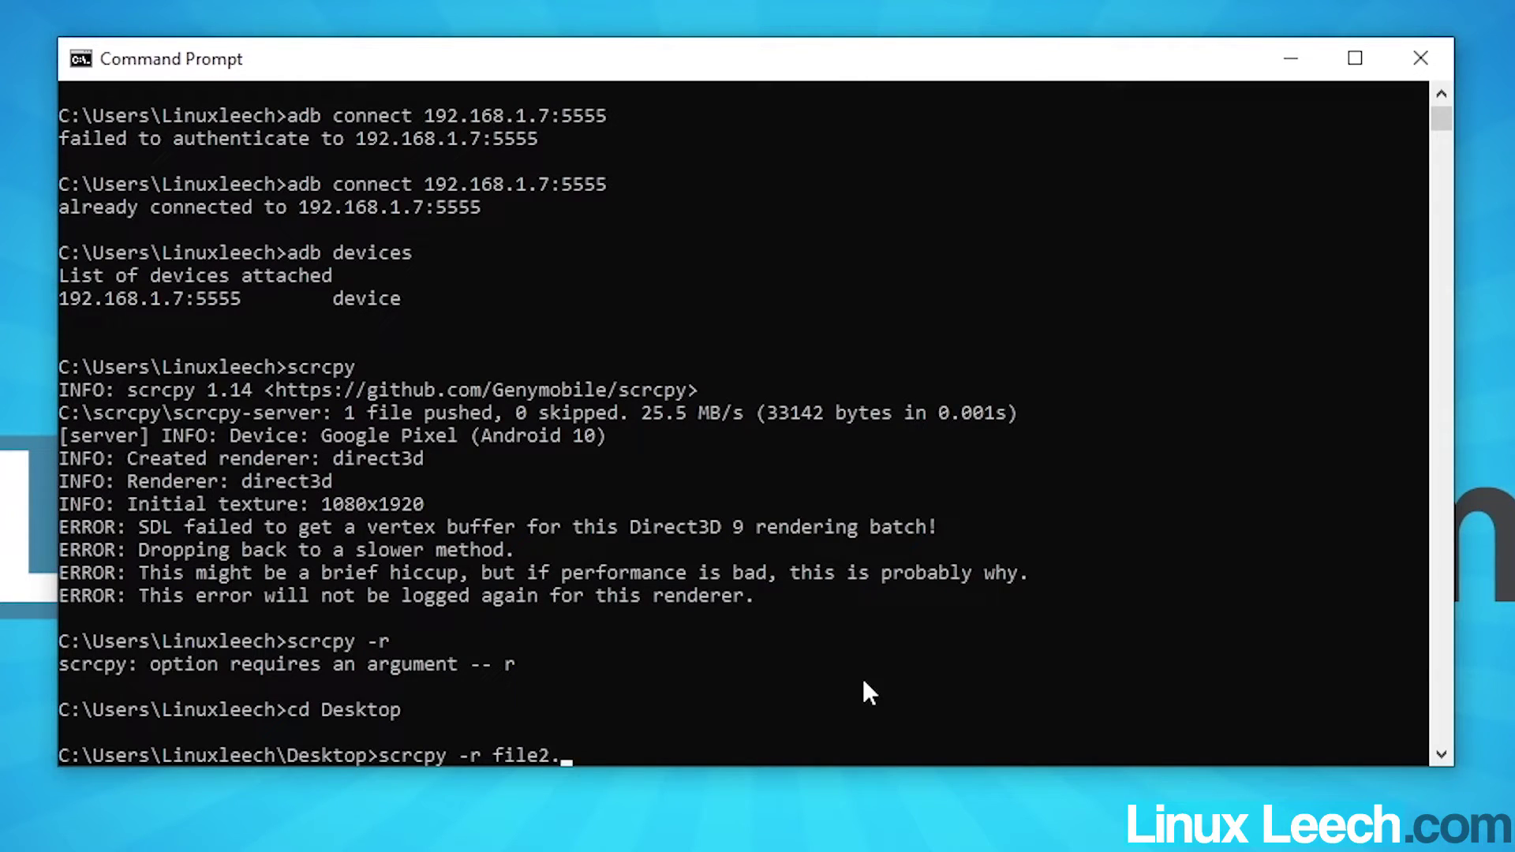
pyautogui.write('4')
pyautogui.press('Return')
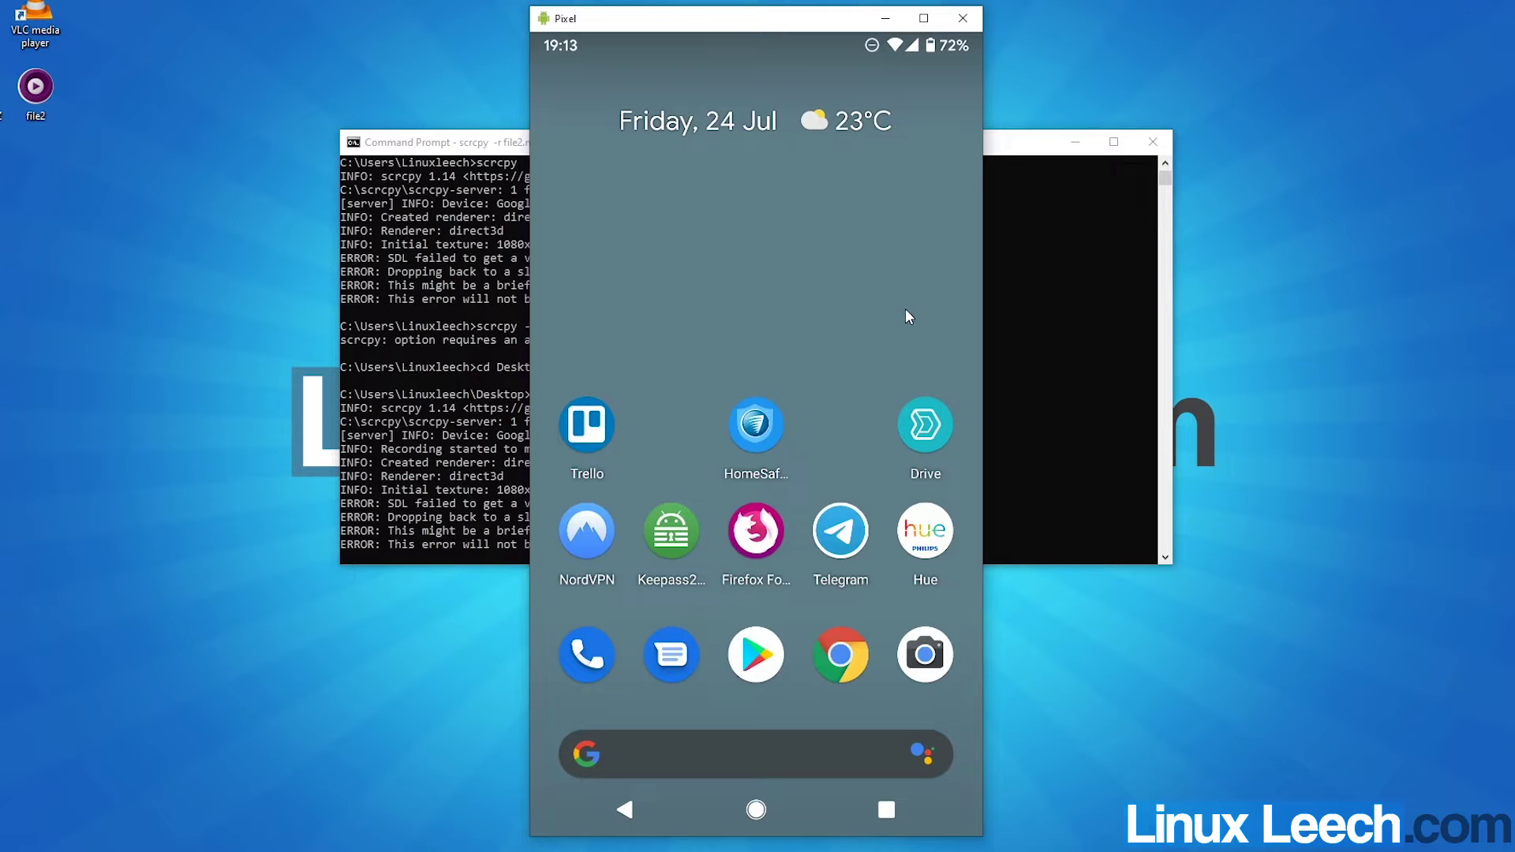
# Step: Swipe through the phone's home screen pages and open Crossy Road, allowing it access to photos, media and files
pyautogui.moveTo(906, 310); pyautogui.dragTo(612, 335)
pyautogui.moveTo(674, 519); pyautogui.dragTo(795, 501)
pyautogui.moveTo(860, 291); pyautogui.dragTo(632, 308)
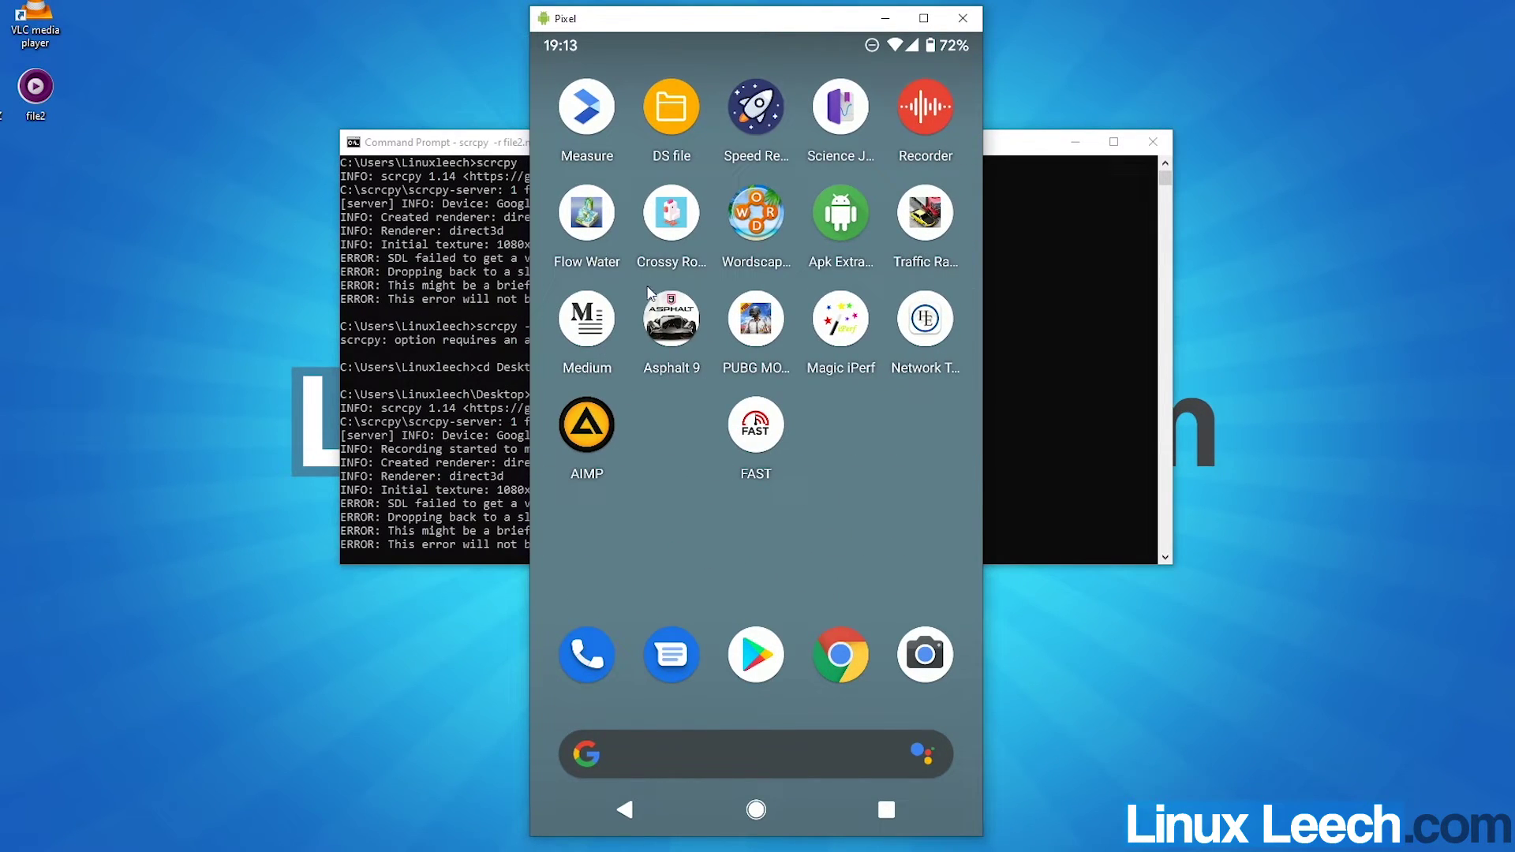
pyautogui.click(668, 221)
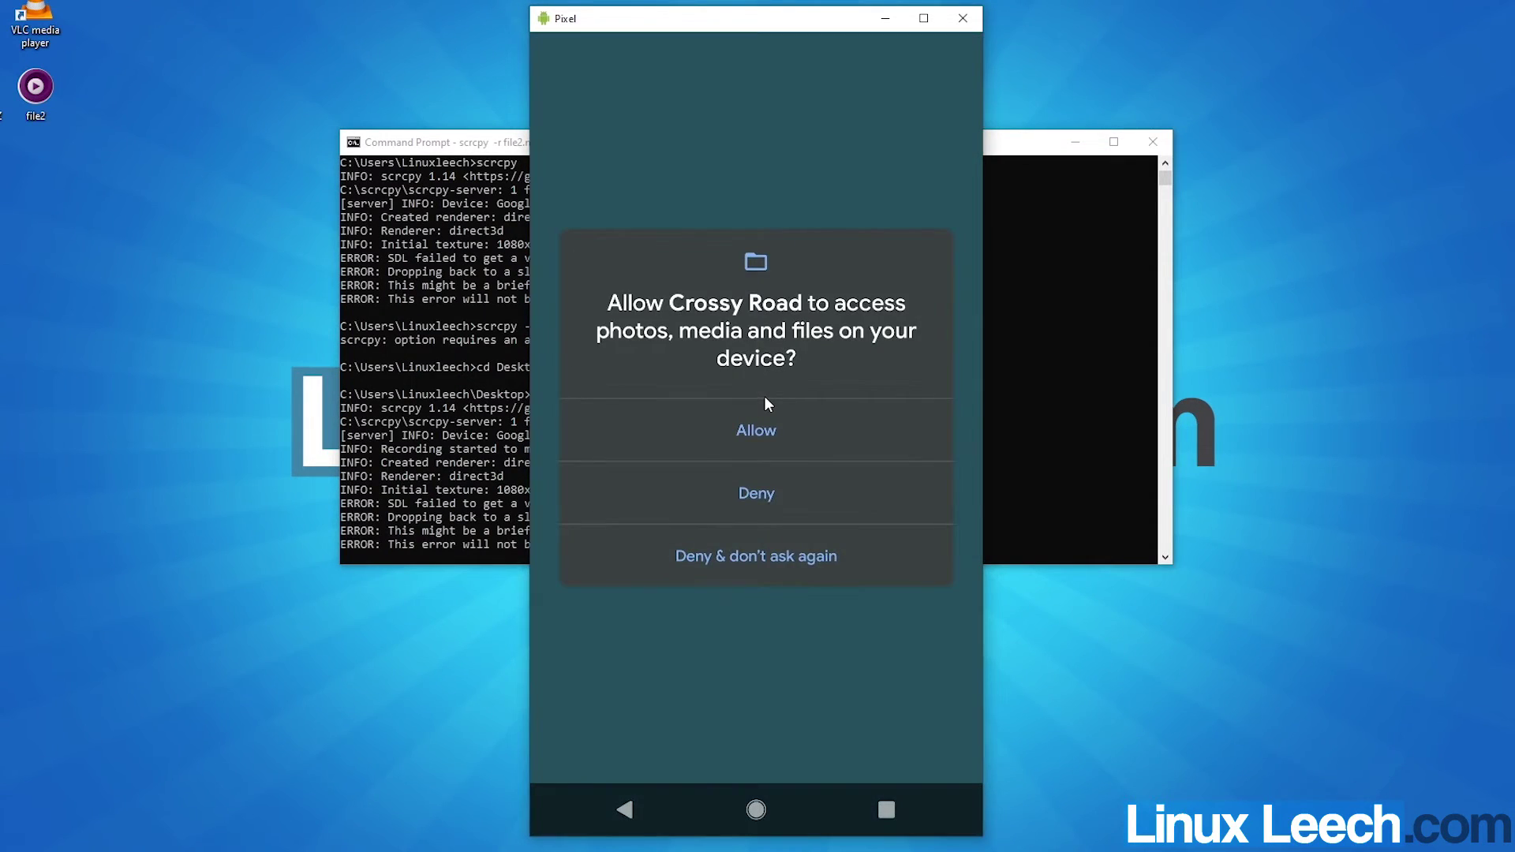
pyautogui.click(755, 431)
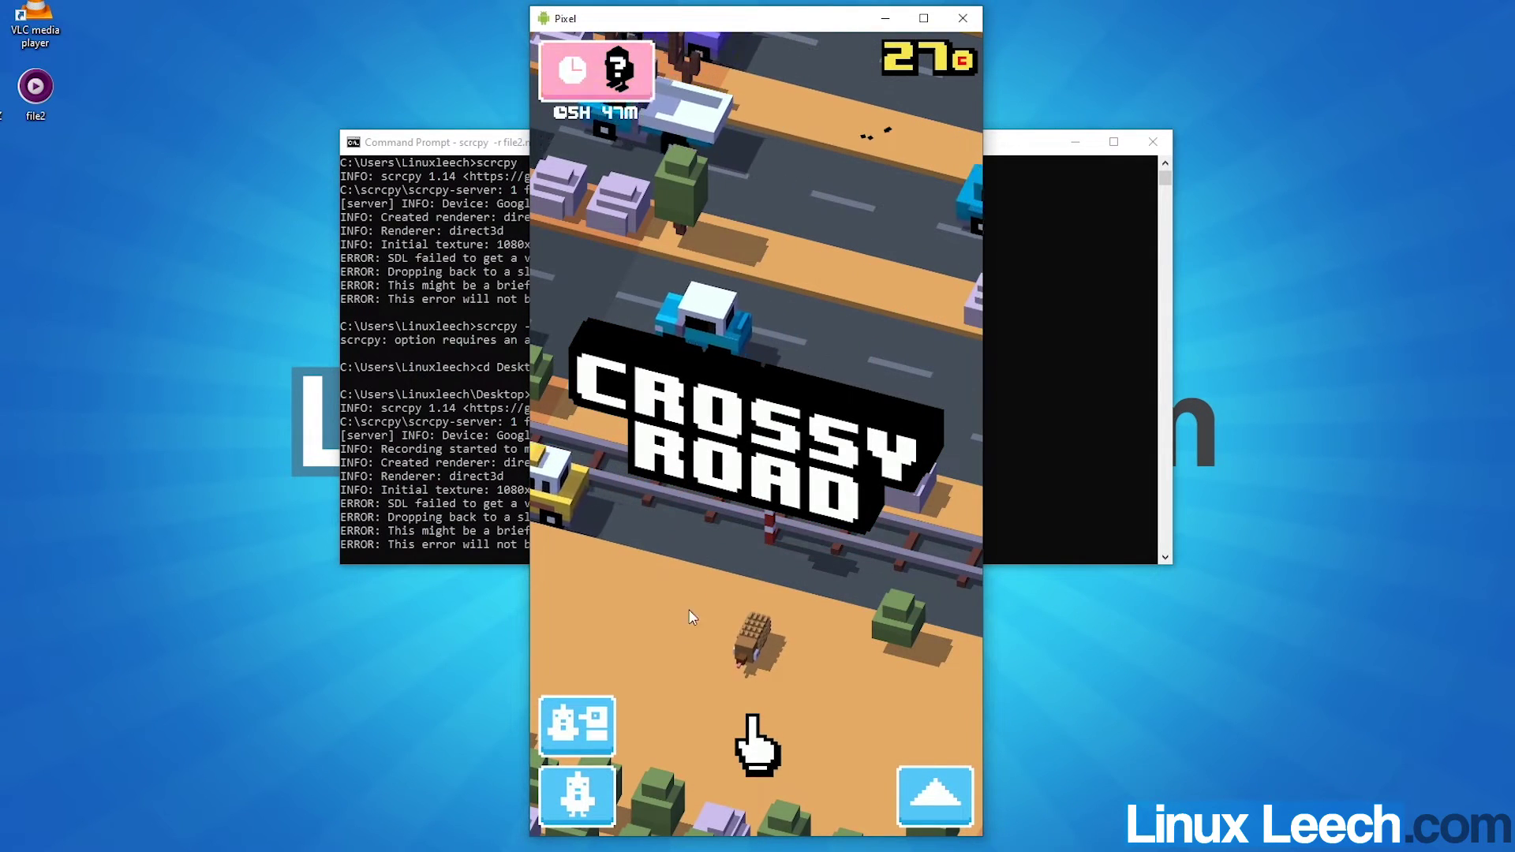
# Step: Play a short round of Crossy Road, moving the character forward across the railway and roads
pyautogui.click(685, 704)
pyautogui.click(707, 732)
pyautogui.click(703, 718)
pyautogui.click(696, 732)
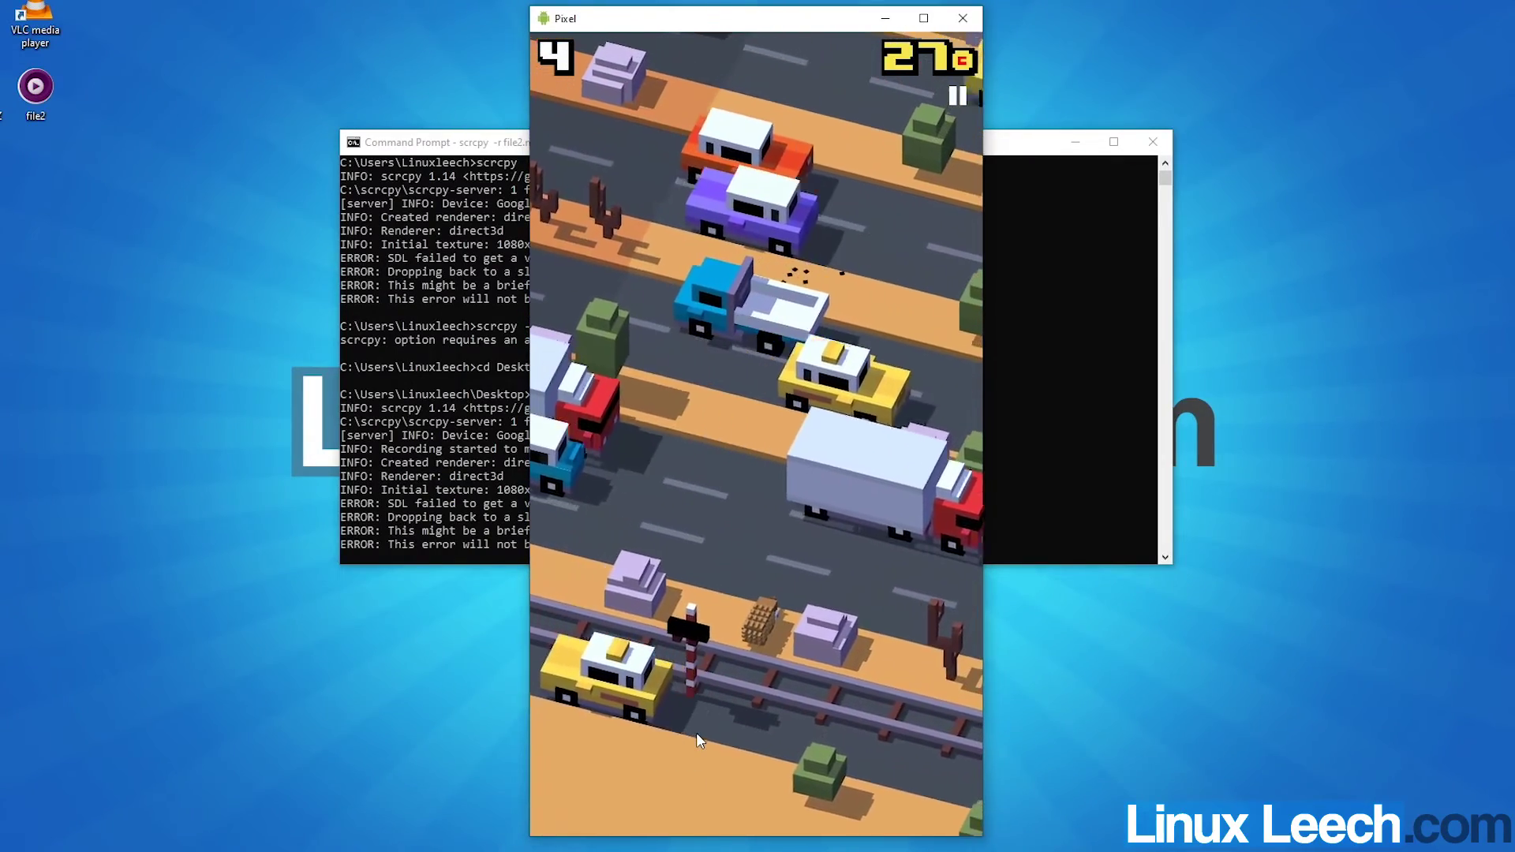
pyautogui.click(696, 732)
pyautogui.click(696, 733)
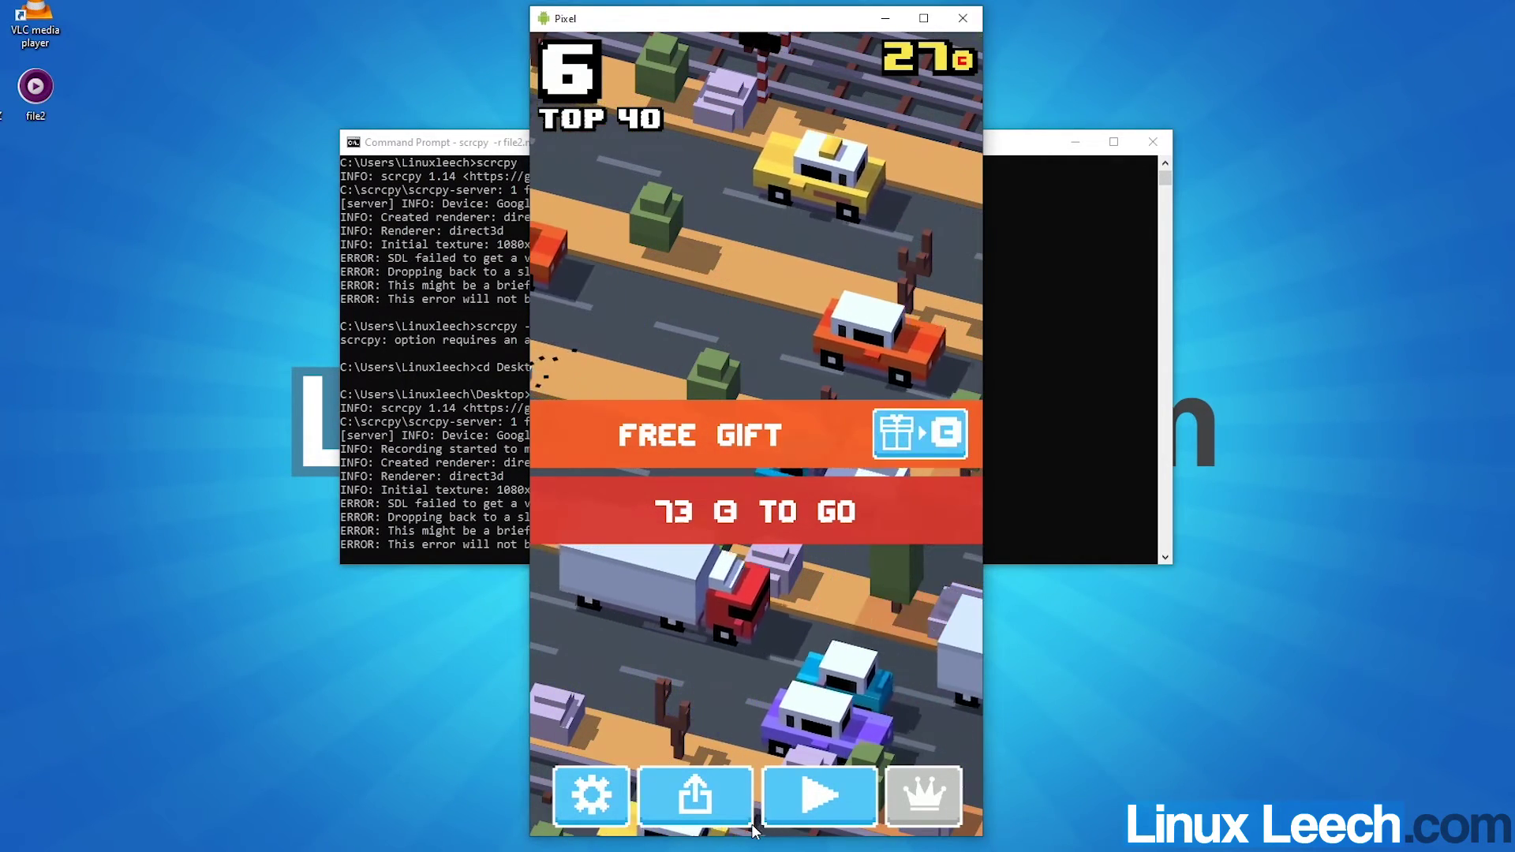
# Step: Leave Crossy Road for the phone's home screen and close the mirroring window to finish the recording
pyautogui.moveTo(755, 828); pyautogui.dragTo(764, 679)
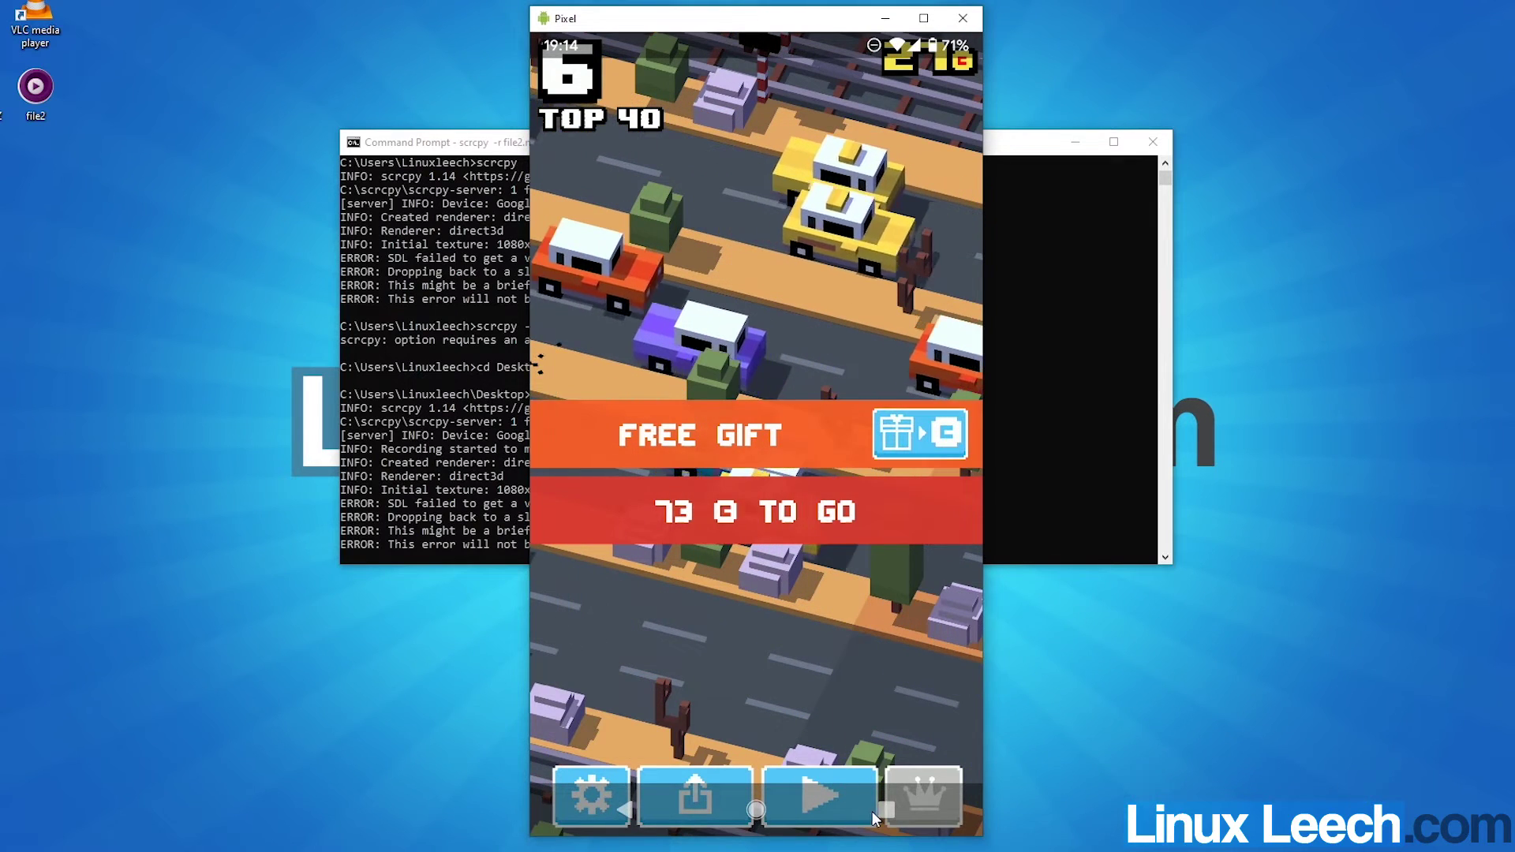
pyautogui.hotkey('ctrl', 's')
pyautogui.click(813, 597)
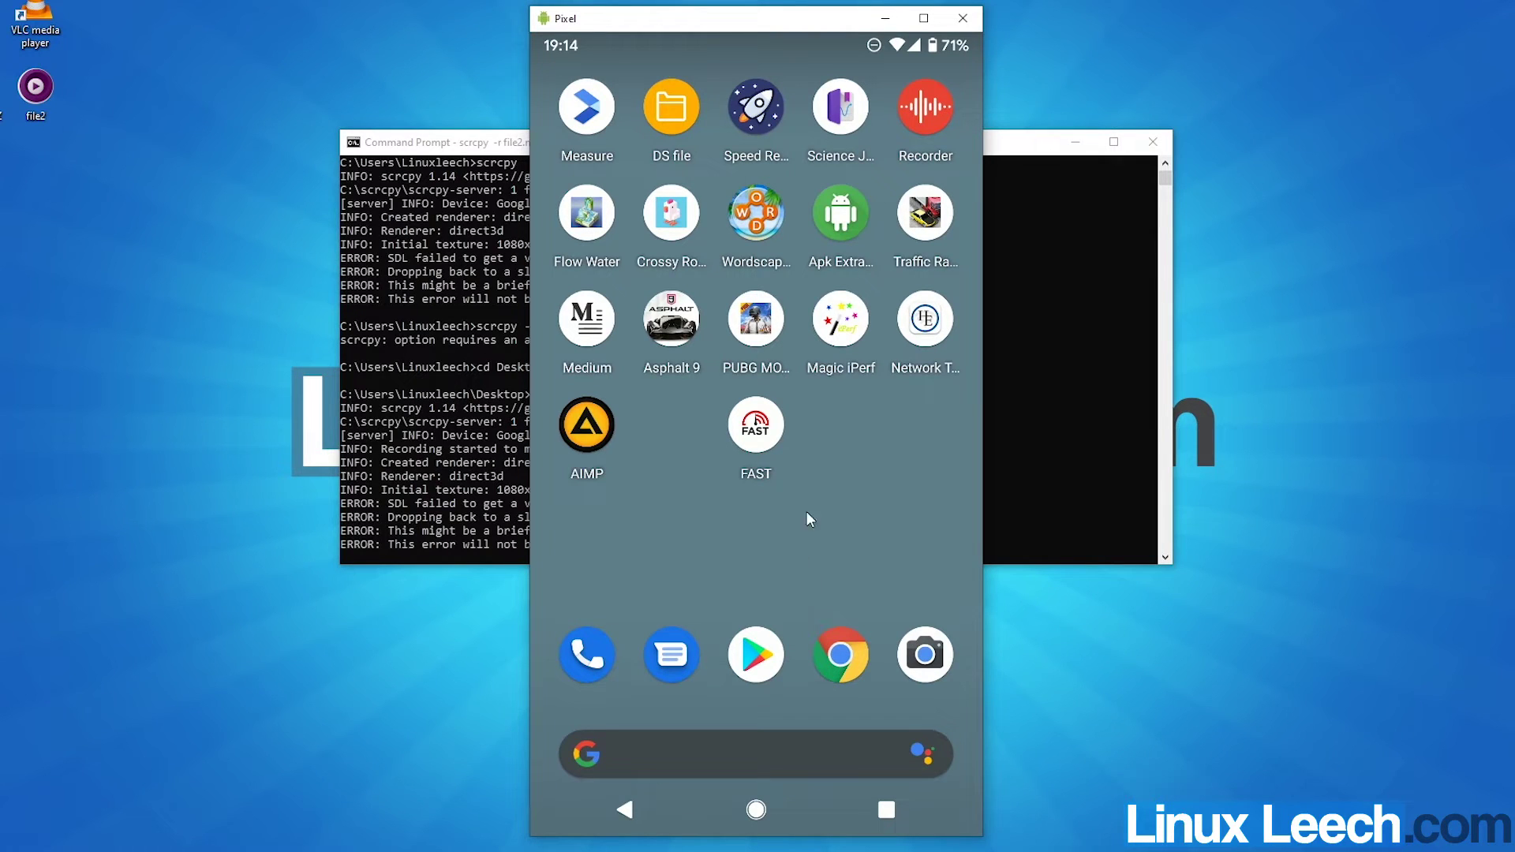
pyautogui.click(963, 18)
pyautogui.click(977, 326)
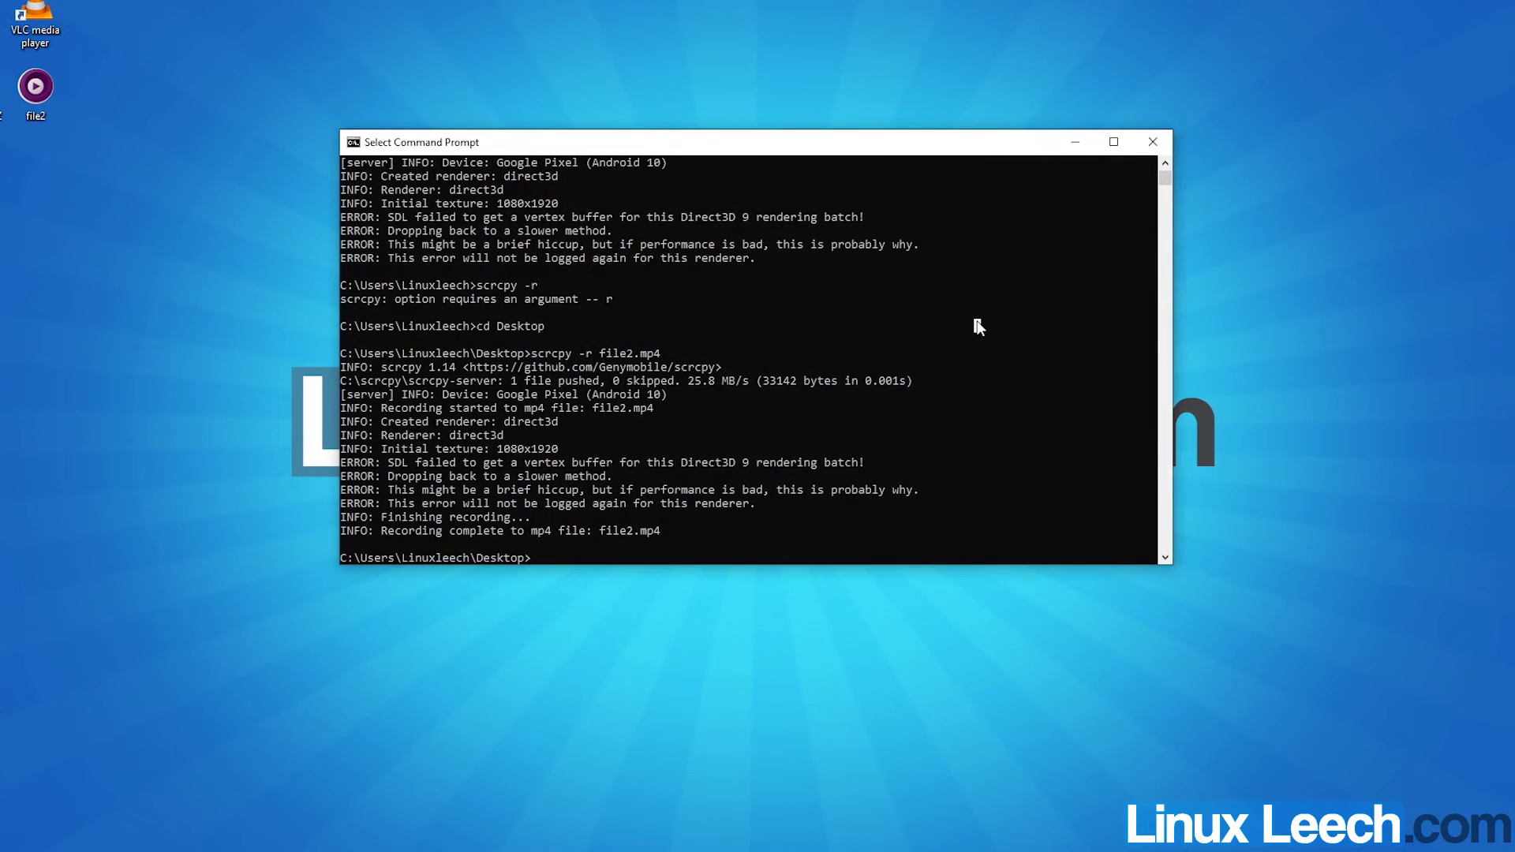
# Step: Play the file2 recording from the desktop, skipping ahead through it to the Crossy Road gameplay
pyautogui.click(41, 101)
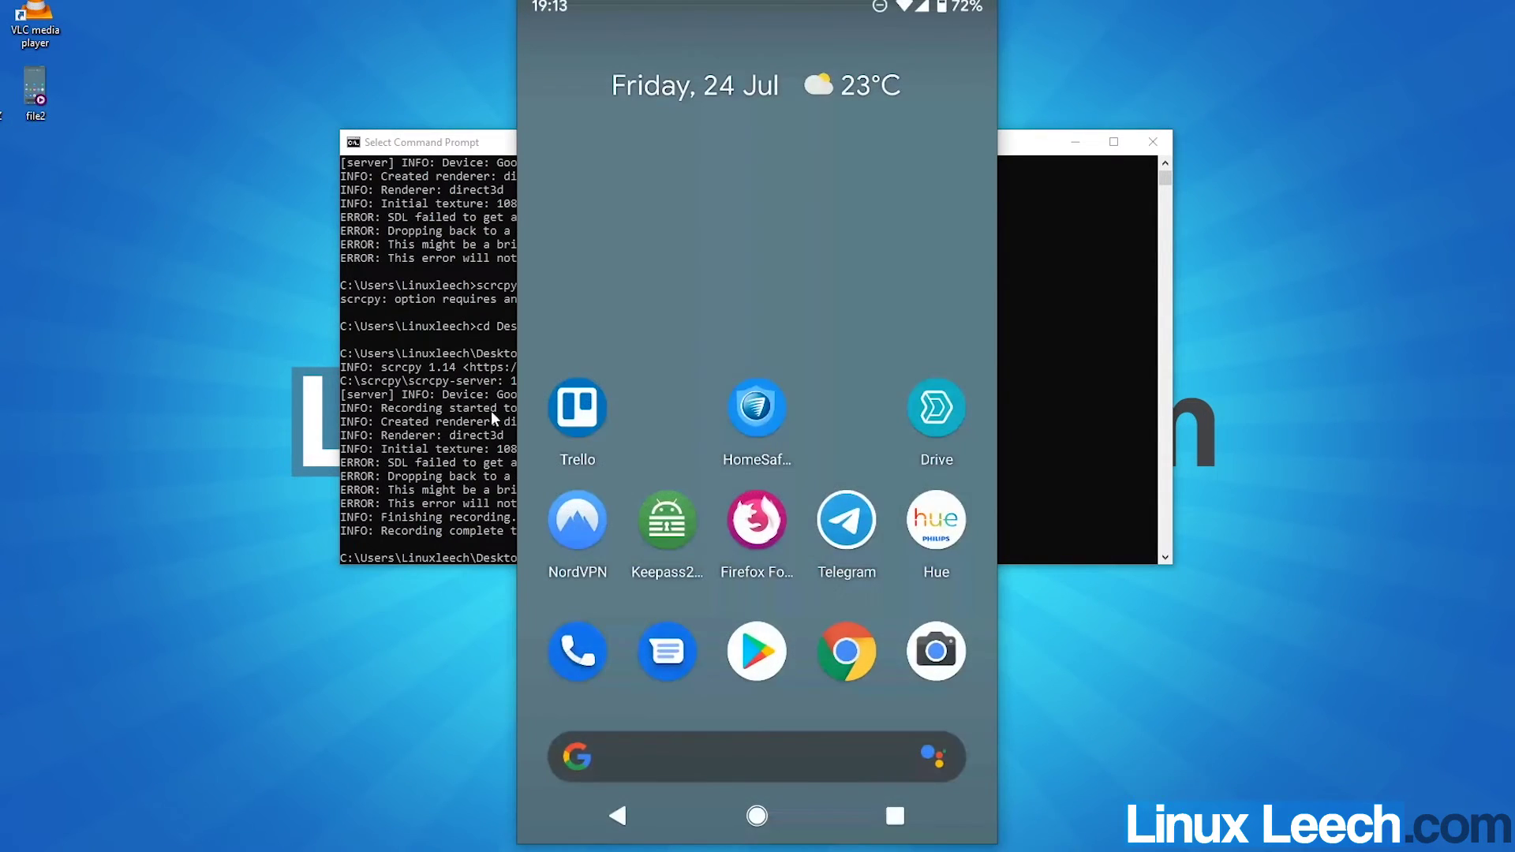
pyautogui.click(667, 837)
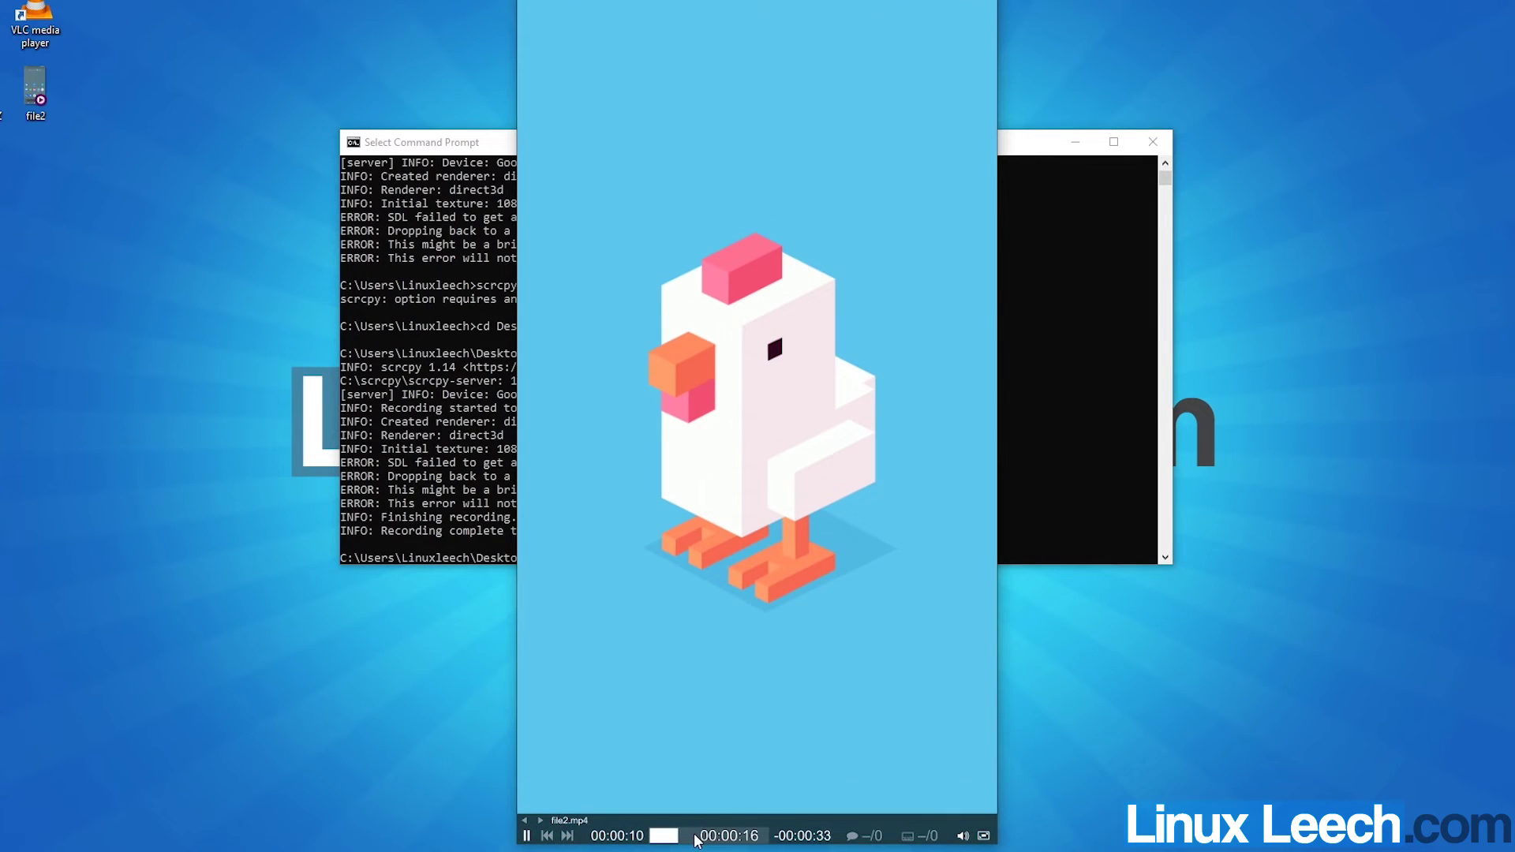
pyautogui.click(696, 833)
pyautogui.click(720, 837)
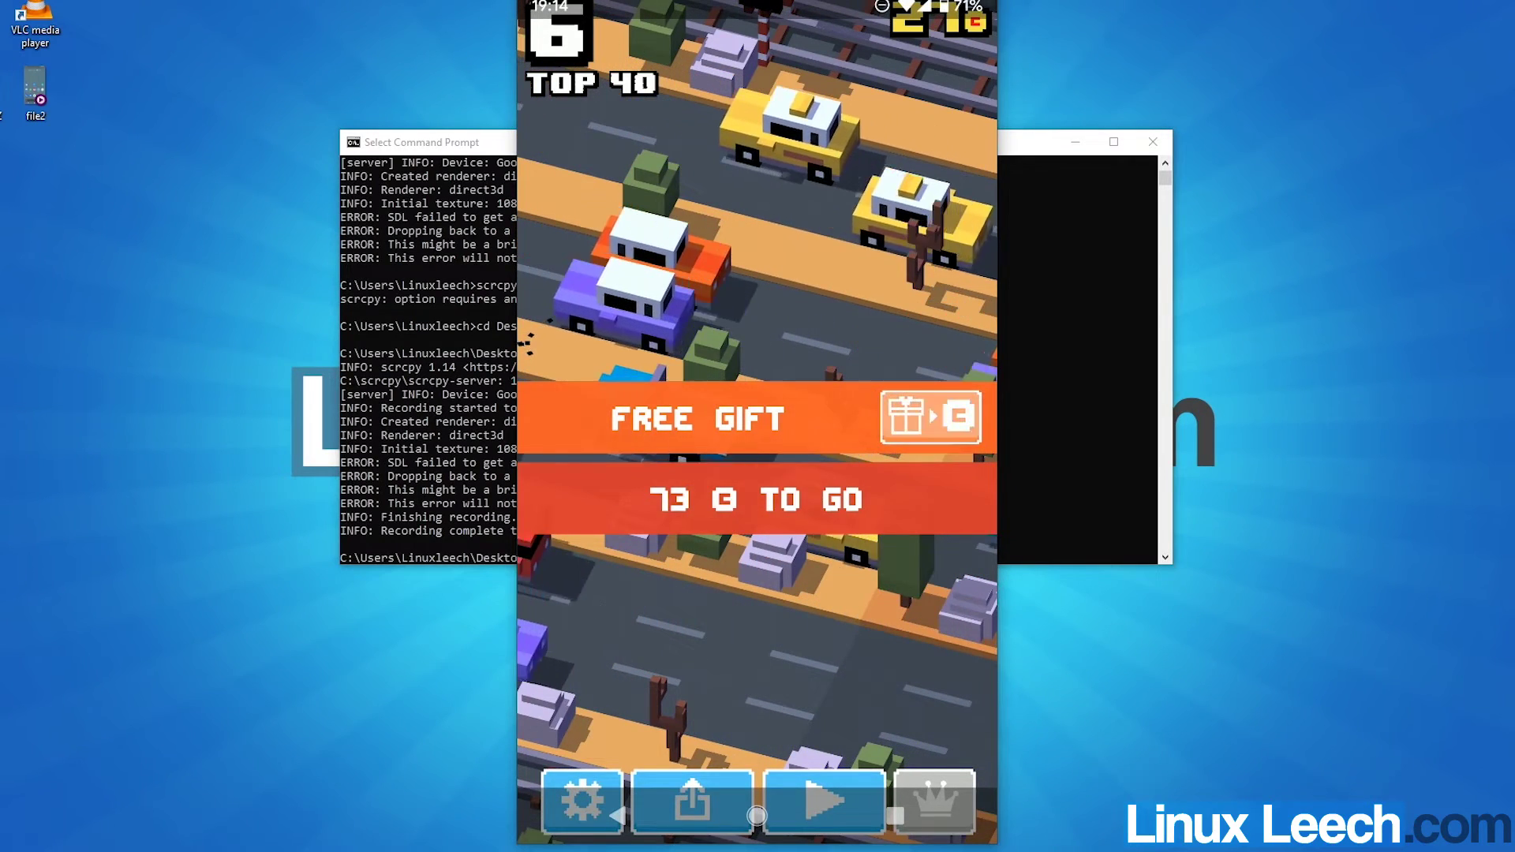
pyautogui.moveTo(563, 406)
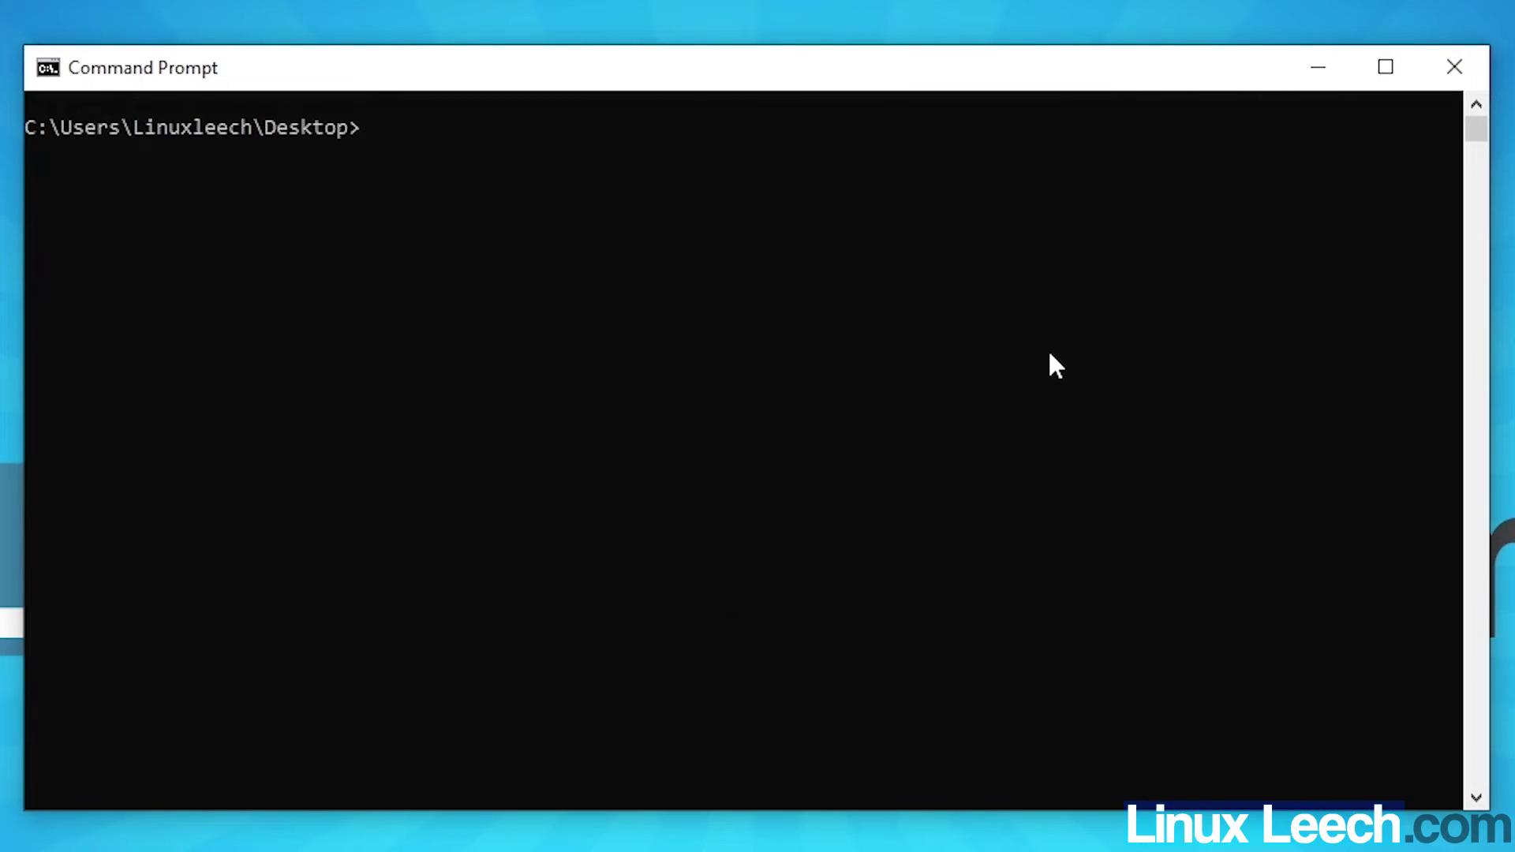
# Step: Restart the adb server by running adb kill-server and adb start-server
pyautogui.write('adb kill-server')
pyautogui.press('Return')
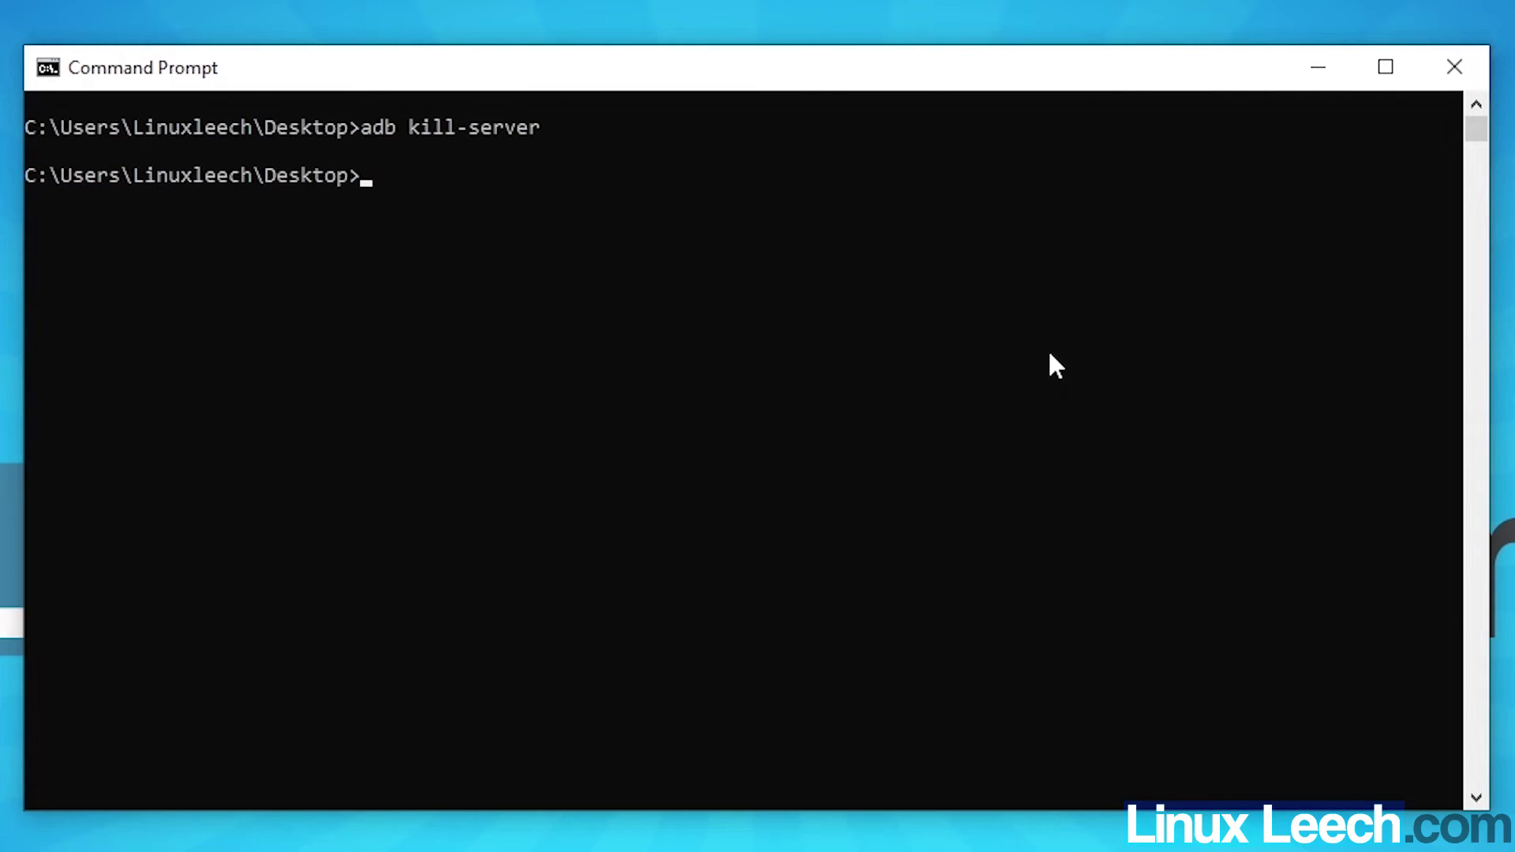
pyautogui.write('adb start-se')
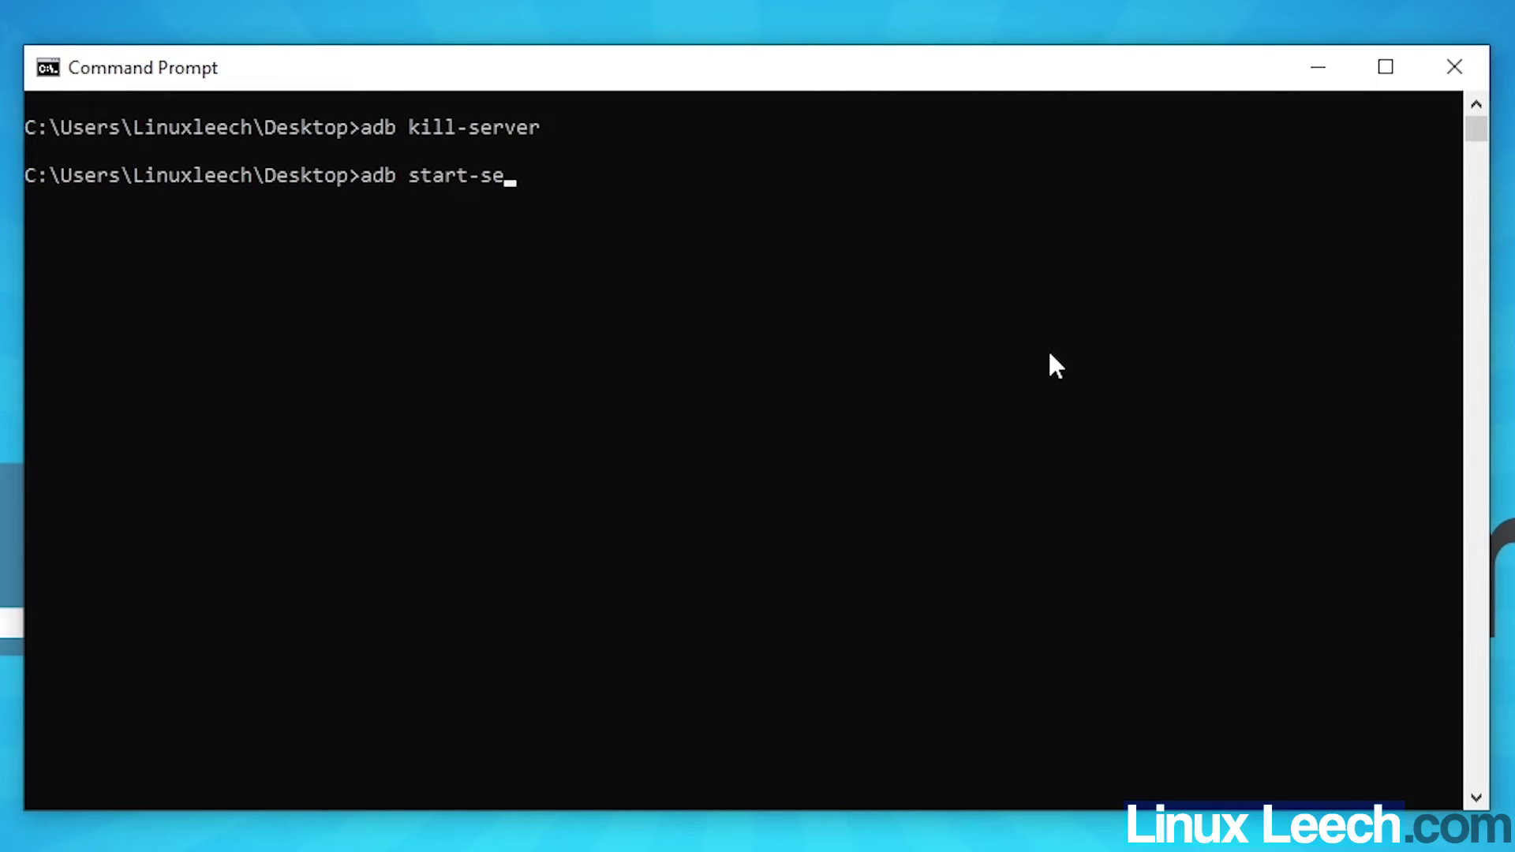
pyautogui.write('rver')
pyautogui.press('Return')
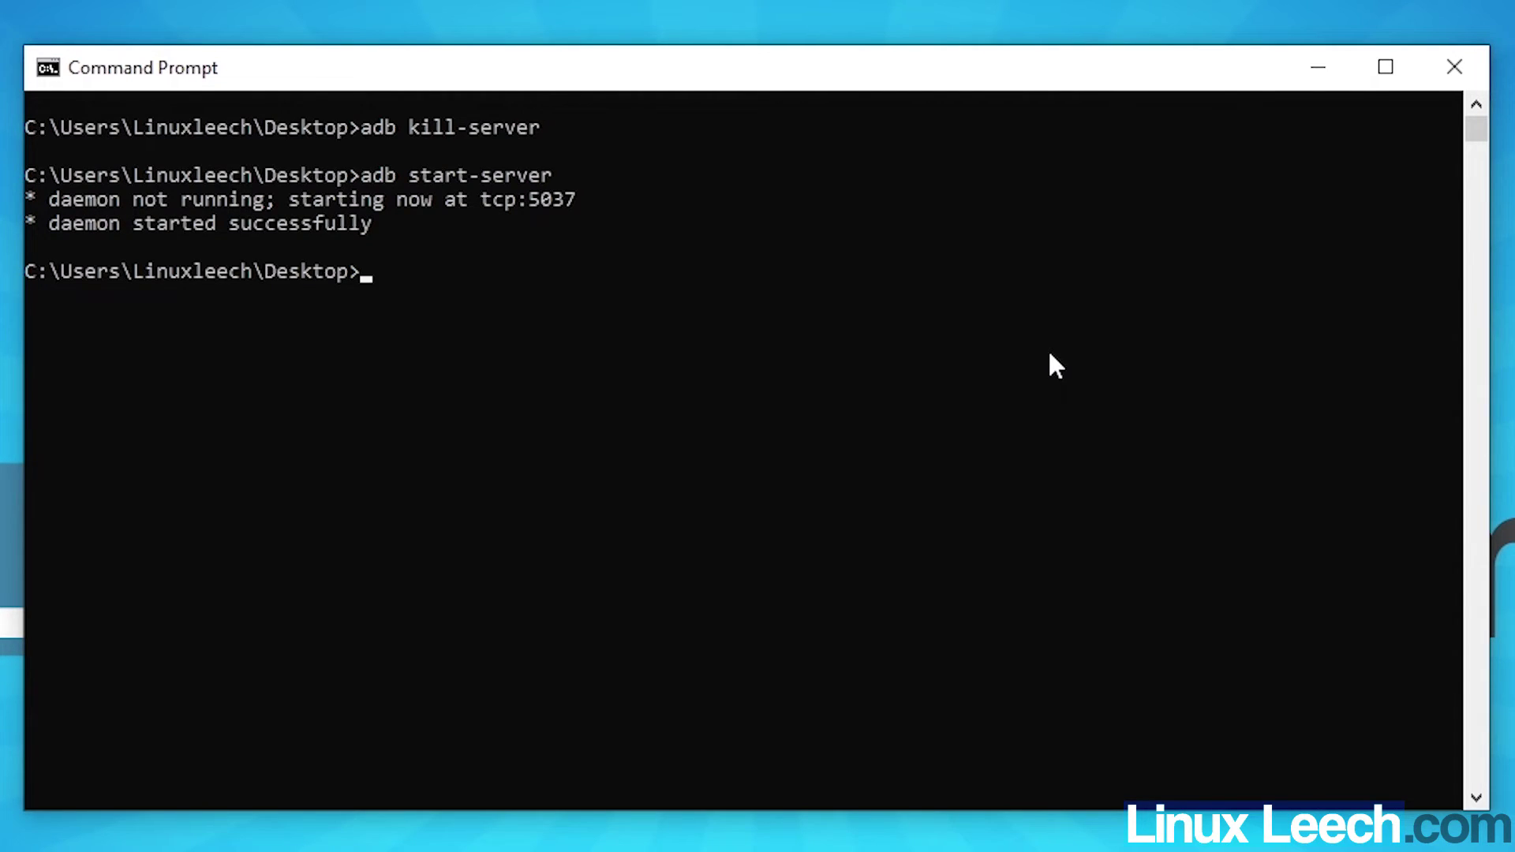
# Step: Reconnect adb wirelessly to the phone's IP address on port 5555 with adb connect
pyautogui.write('adb connect')
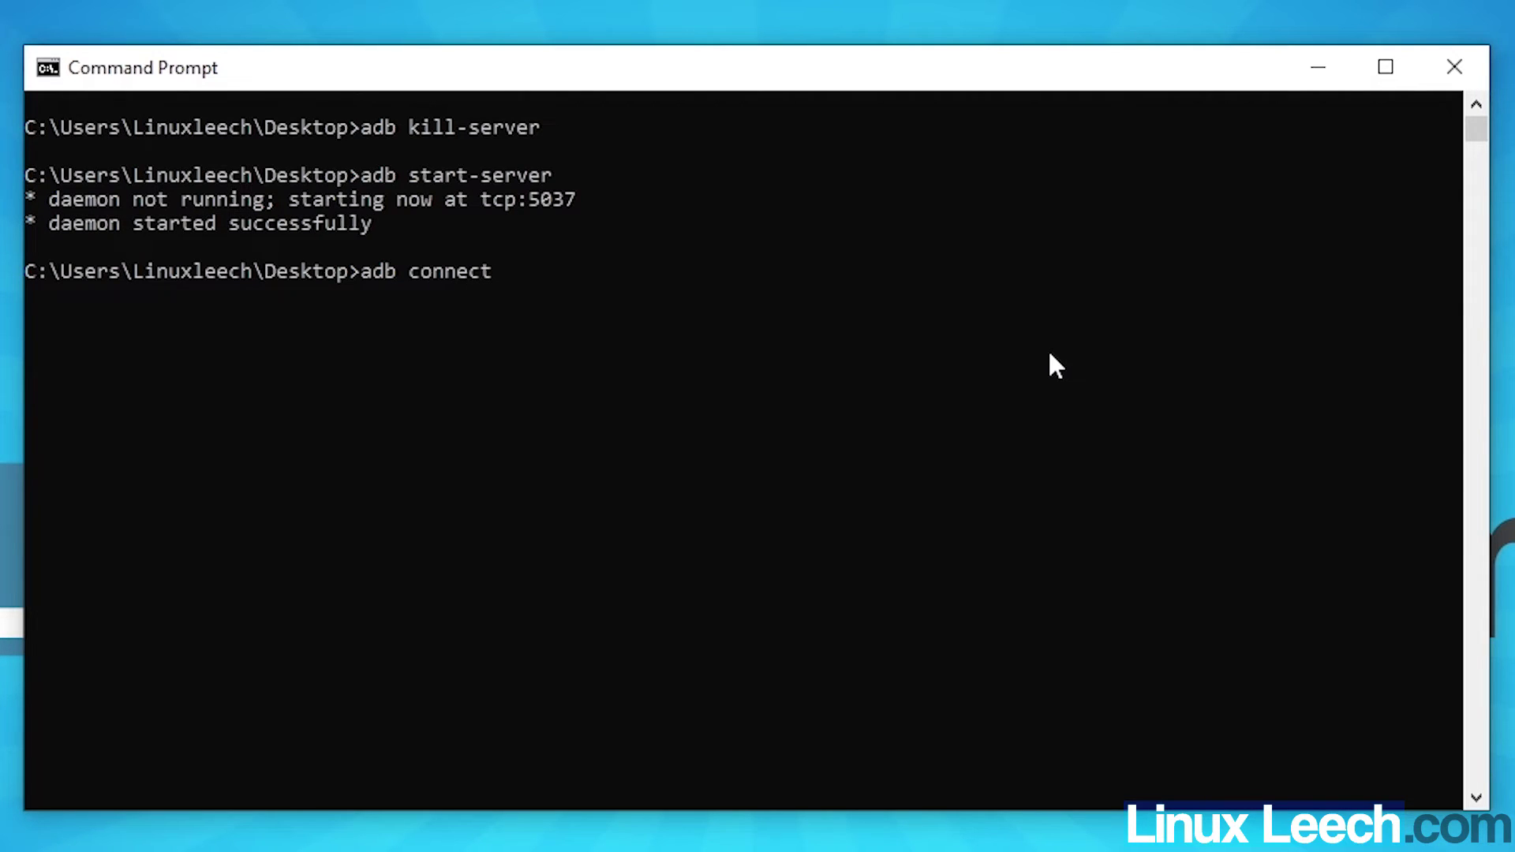
pyautogui.write(' 1921')
pyautogui.write('168')
pyautogui.write(':')
pyautogui.write('5555')
pyautogui.press('Return')
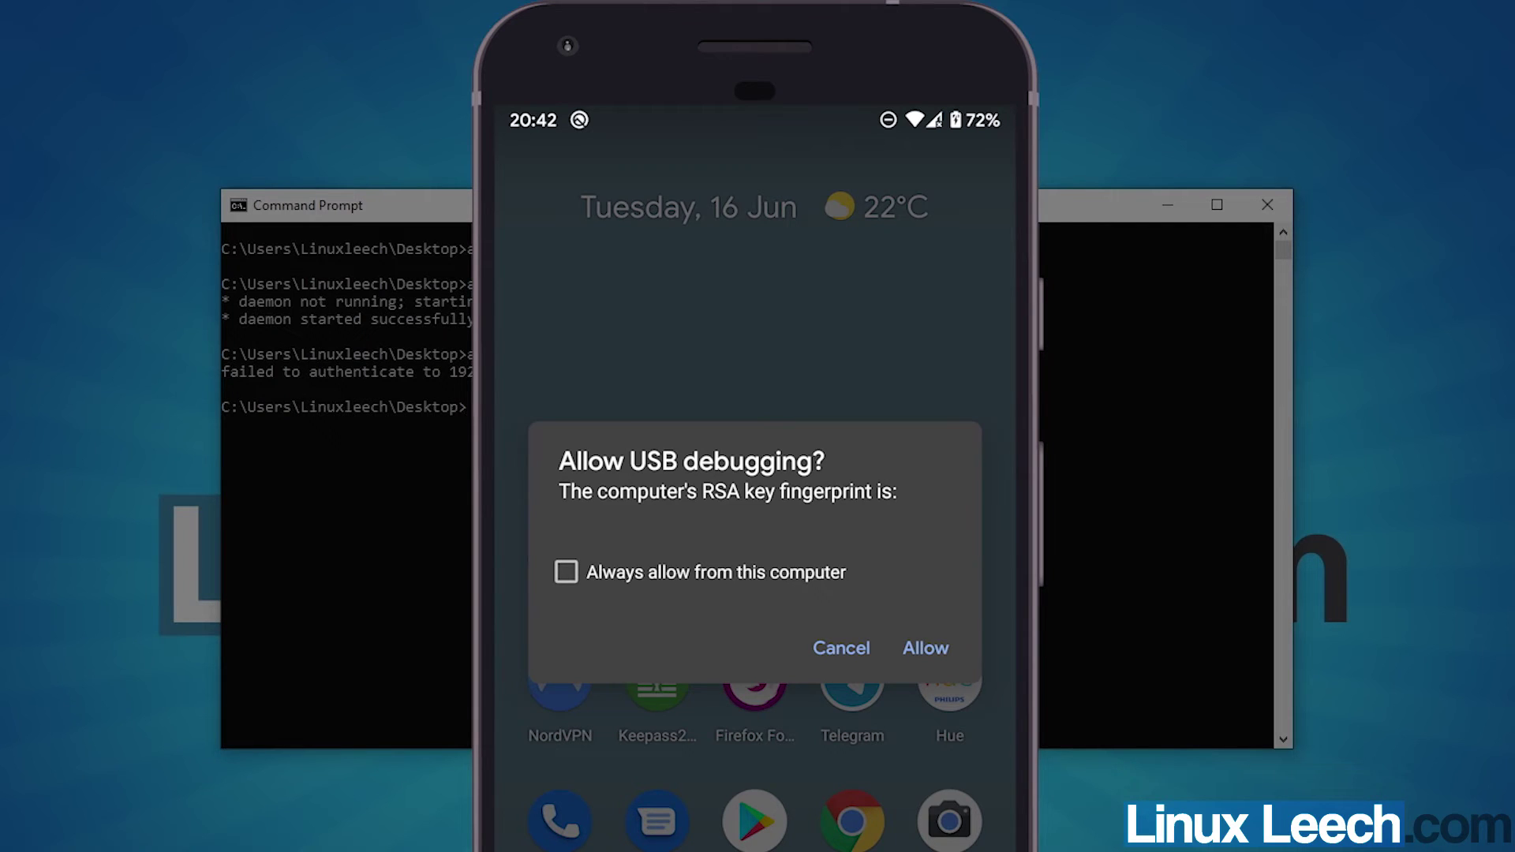
# Step: Allow USB debugging on the phone and mirror it wirelessly with scrcpy, closing the mirroring window at the end
pyautogui.click(926, 452)
pyautogui.write('scrc')
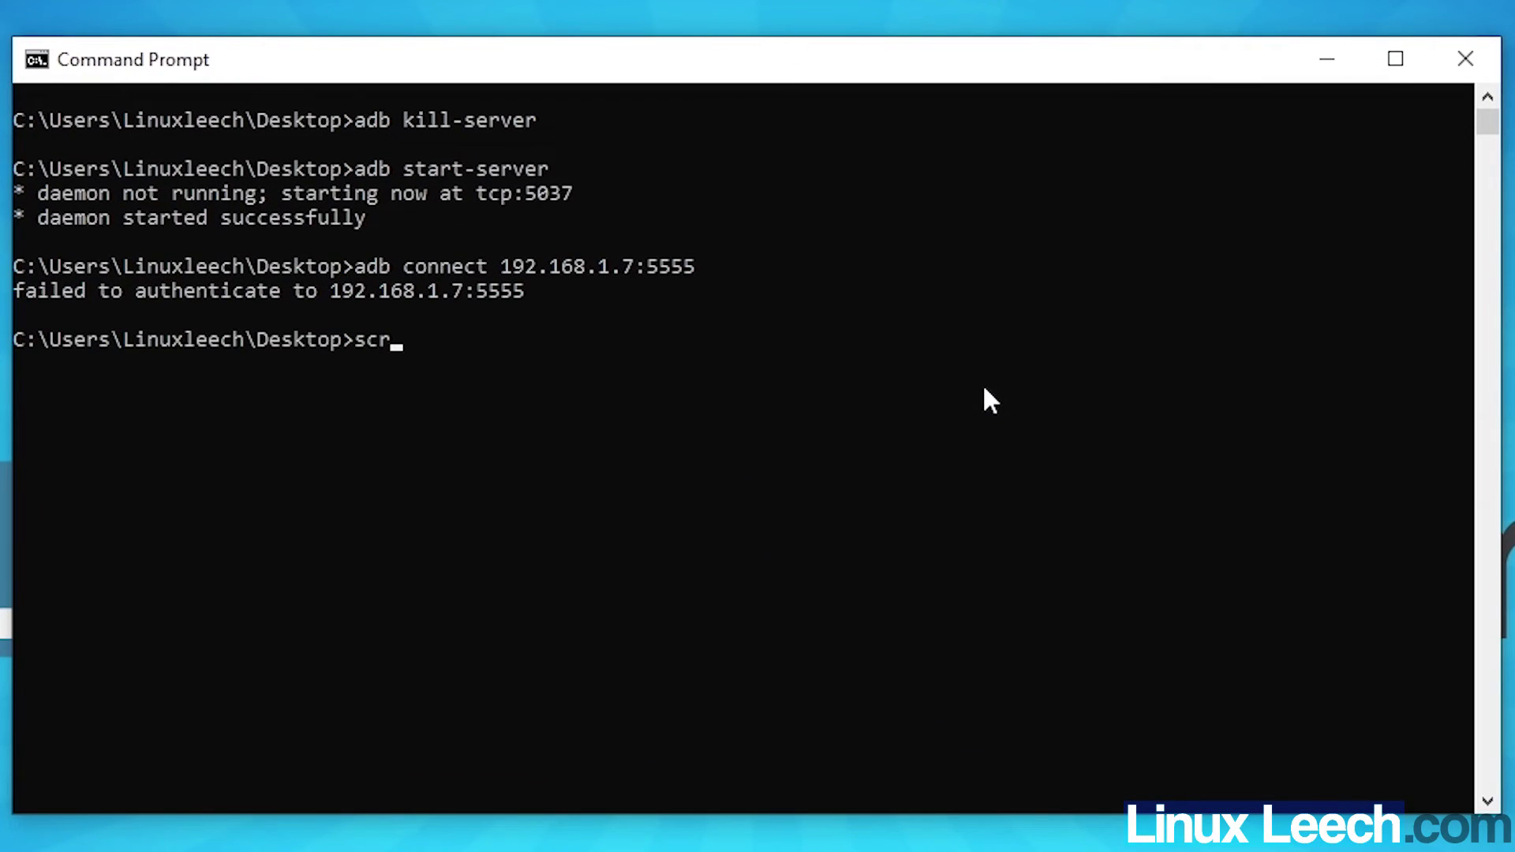
pyautogui.write('py')
pyautogui.press('Return')
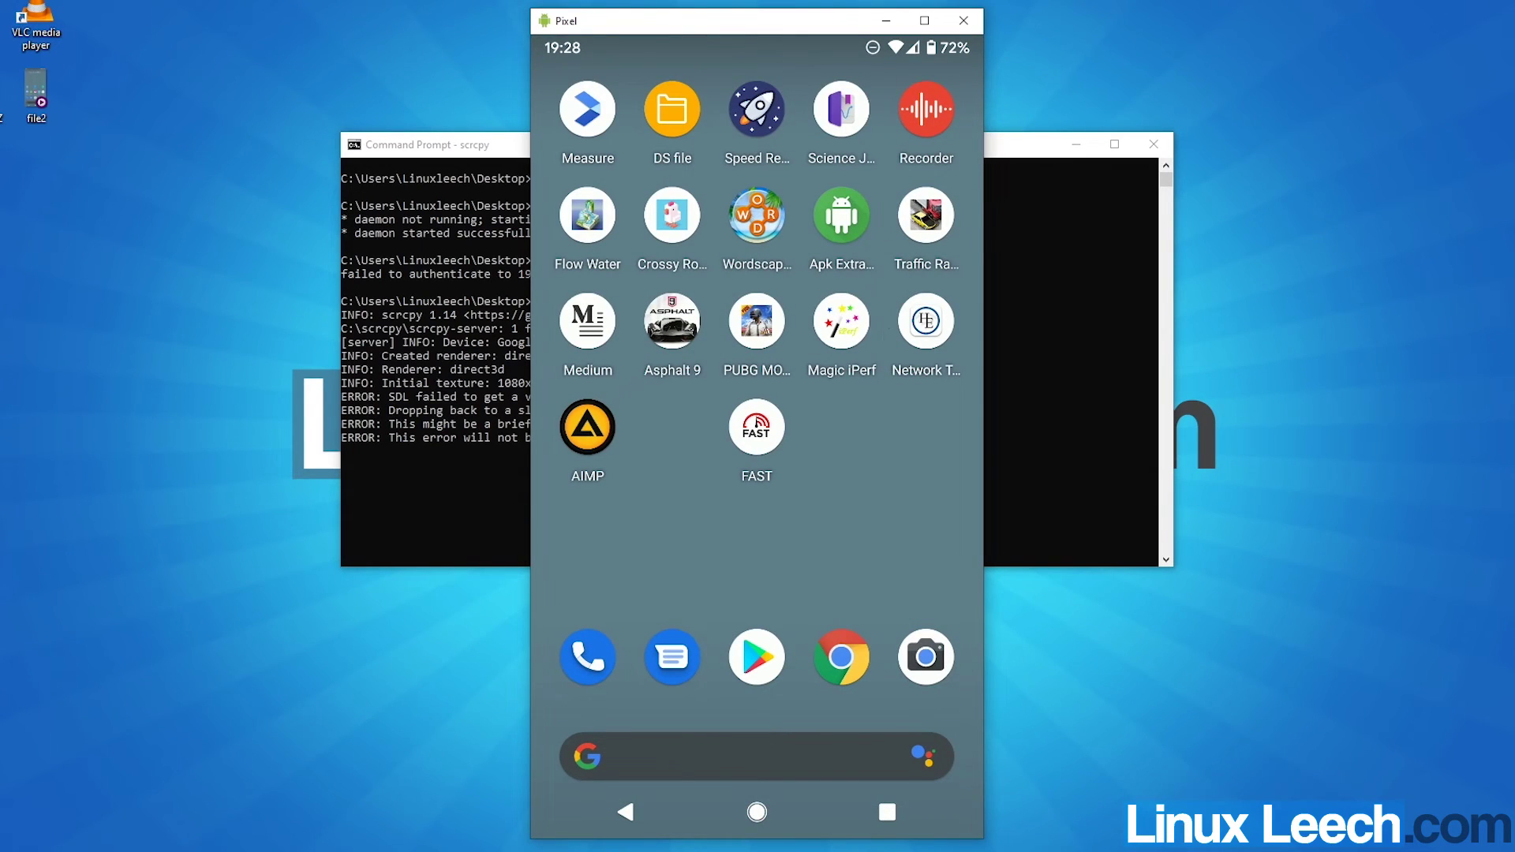
pyautogui.click(964, 20)
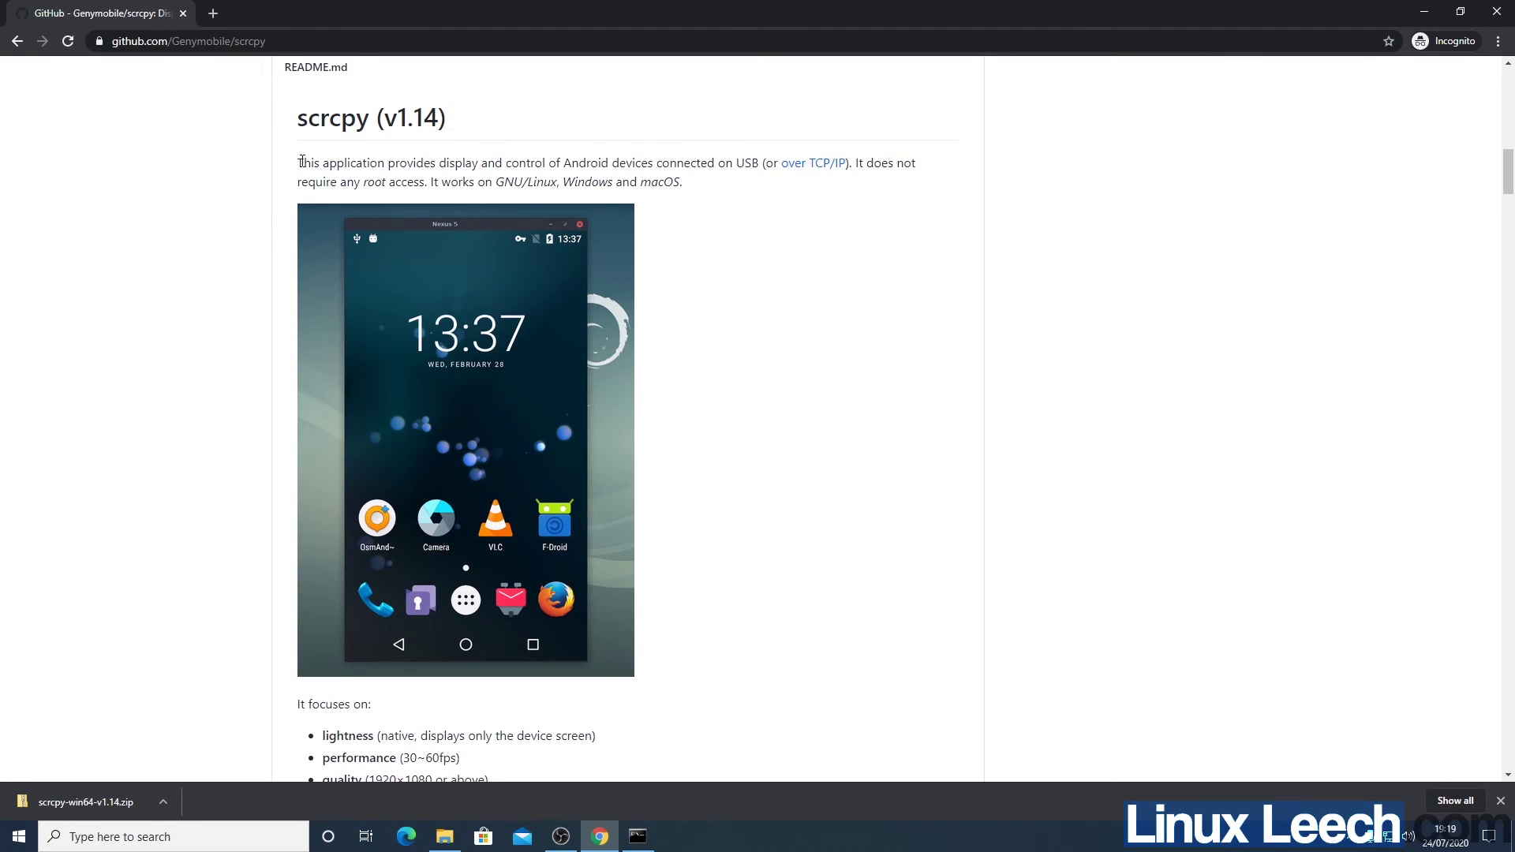
# Step: Examine the Features section of the scrcpy README on GitHub in Chrome, from the capture configuration to the window configuration options
pyautogui.moveTo(1508, 169); pyautogui.dragTo(1507, 293)
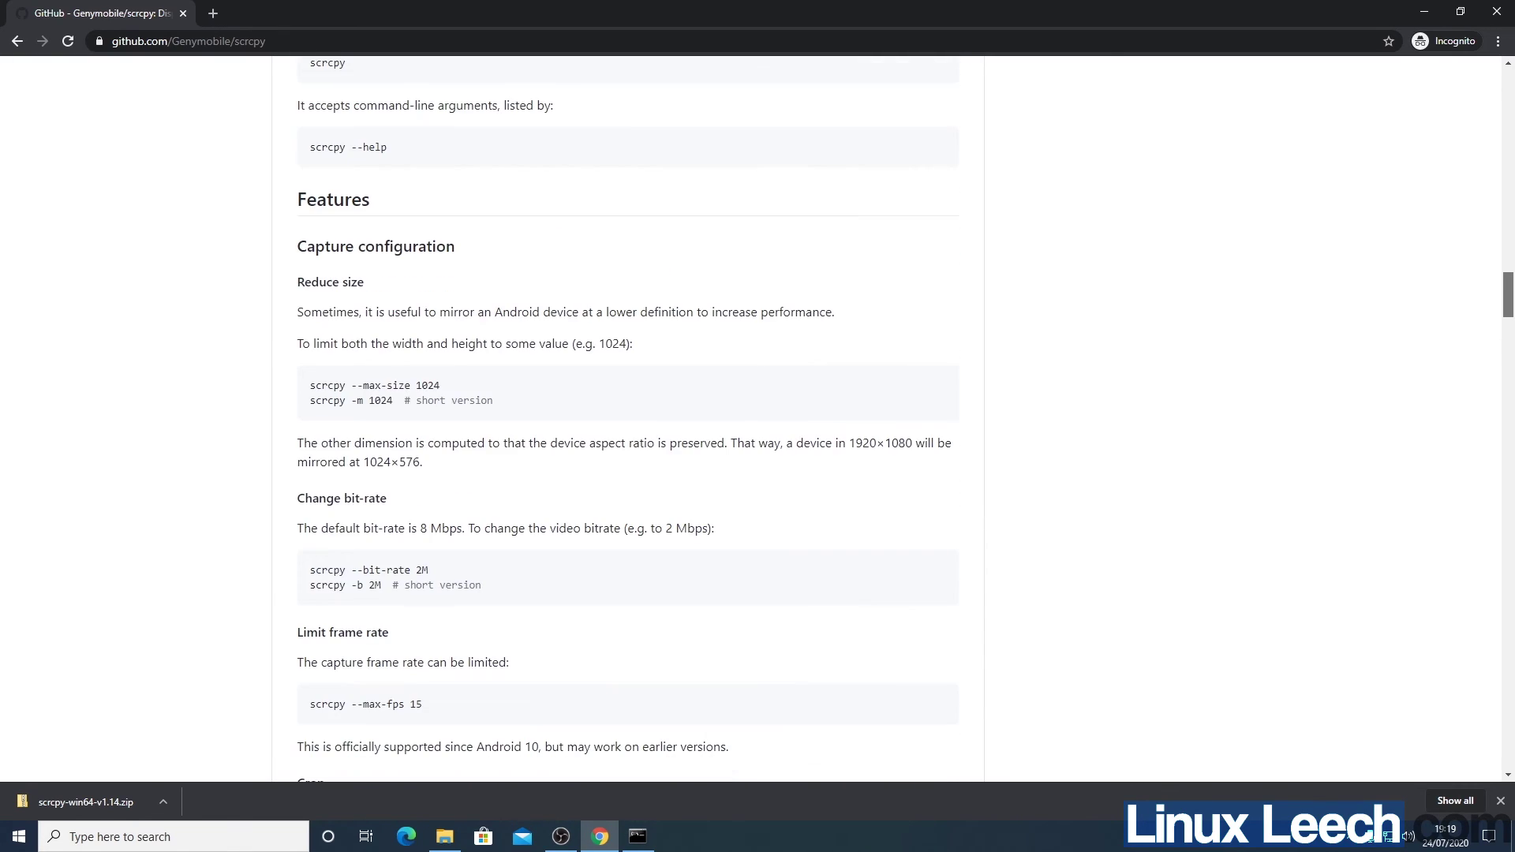
pyautogui.click(288, 198)
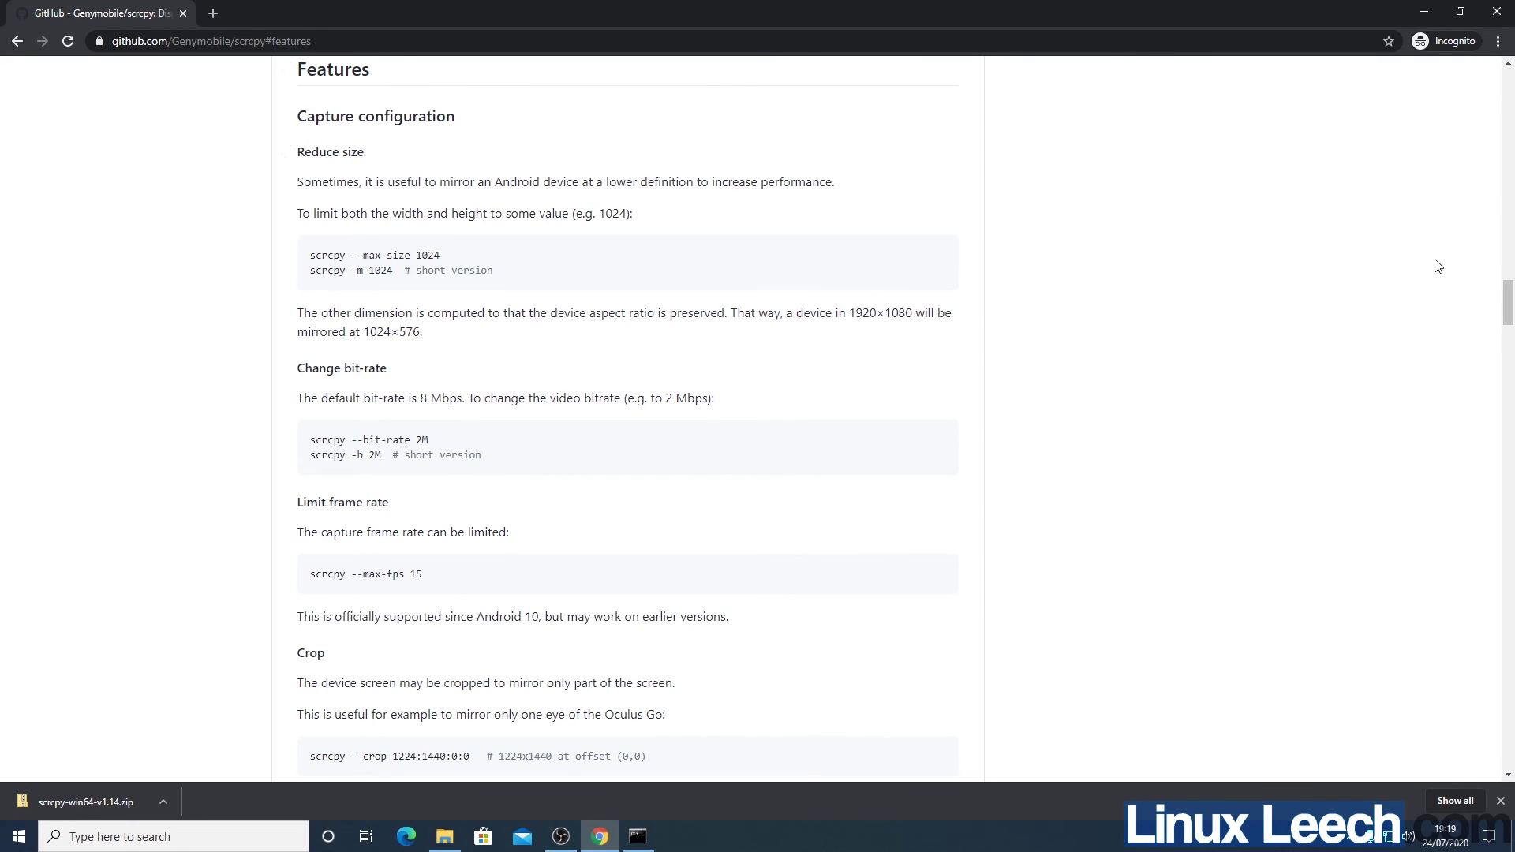
pyautogui.moveTo(1509, 306); pyautogui.dragTo(1509, 465)
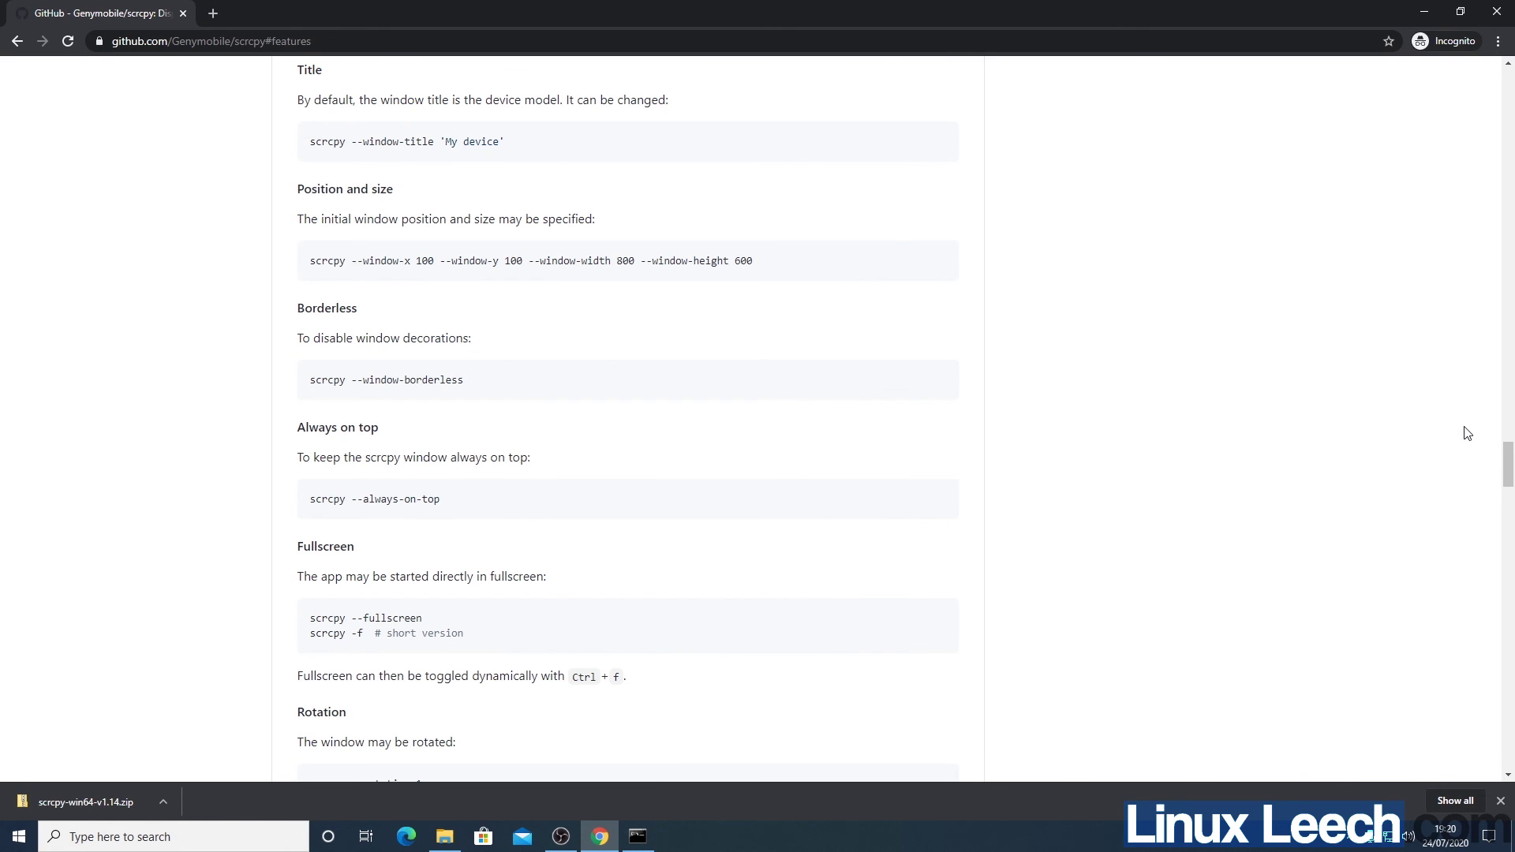